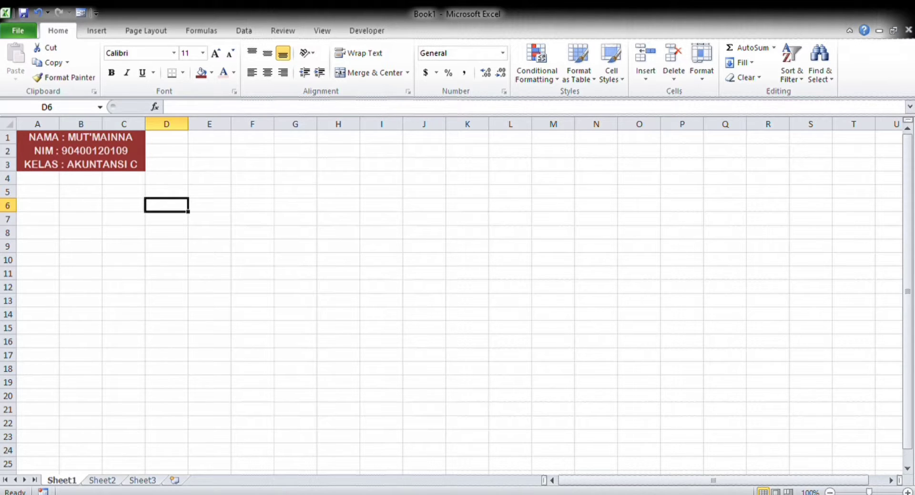
Enter the table title DAFTAR NAMA REKENING in cell D6.
{"action": "type", "text": "DAFTR"}
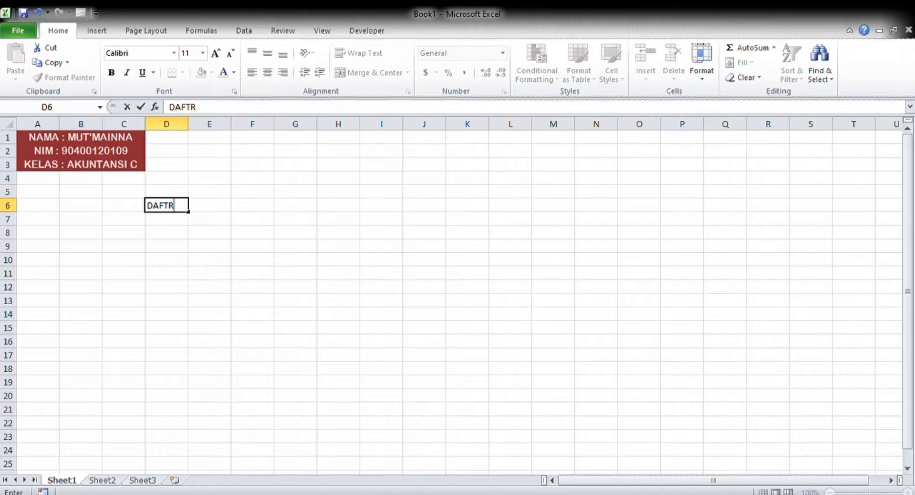
{"action": "key", "text": "BackSpace"}
{"action": "type", "text": "AR NAMAR"}
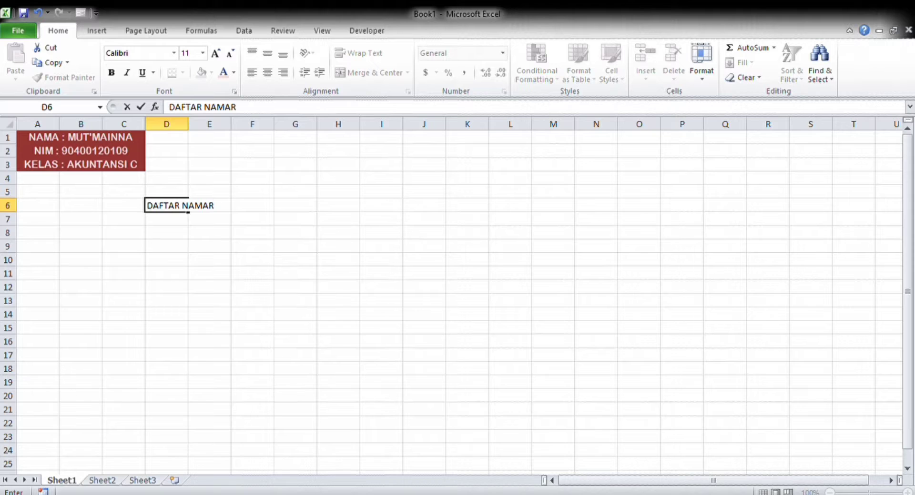
{"action": "key", "text": "BackSpace"}
{"action": "type", "text": "REKENING"}
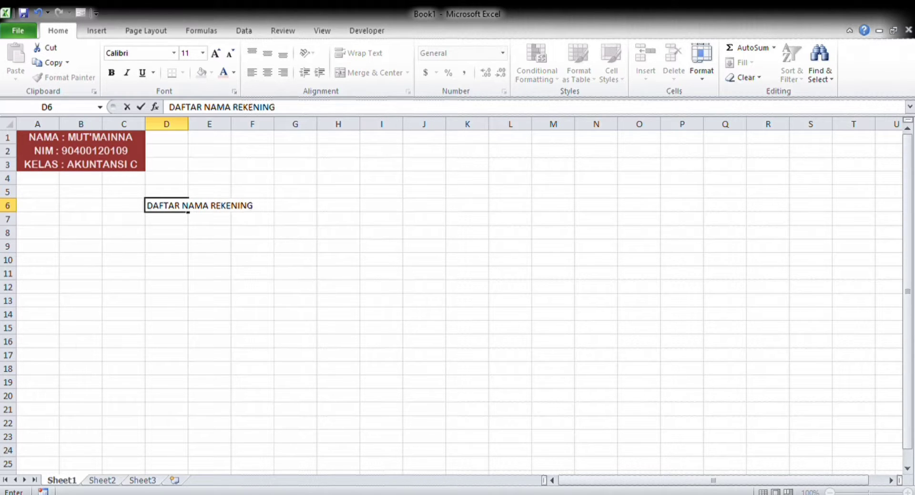
{"action": "key", "text": "Return"}
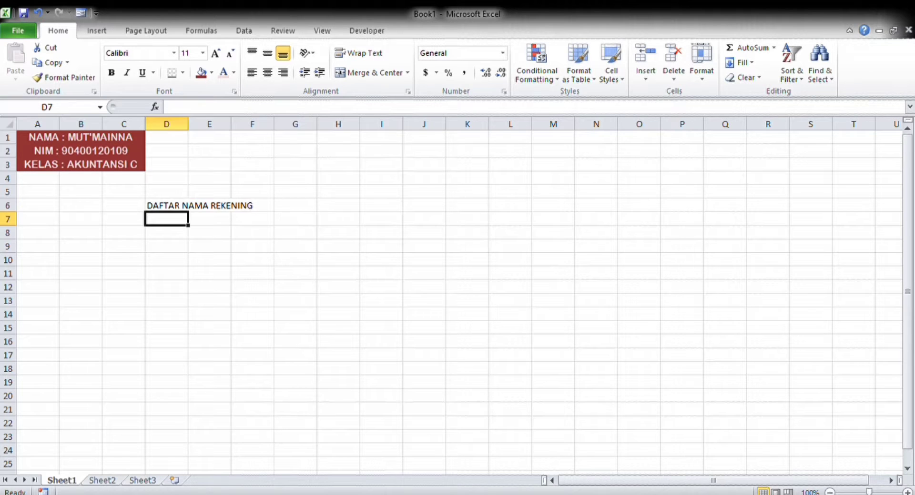
Enter the column headings NO REK, NAMA REKENING and KLASIFIKASI in cells D7 to F7.
{"action": "type", "text": "NO"}
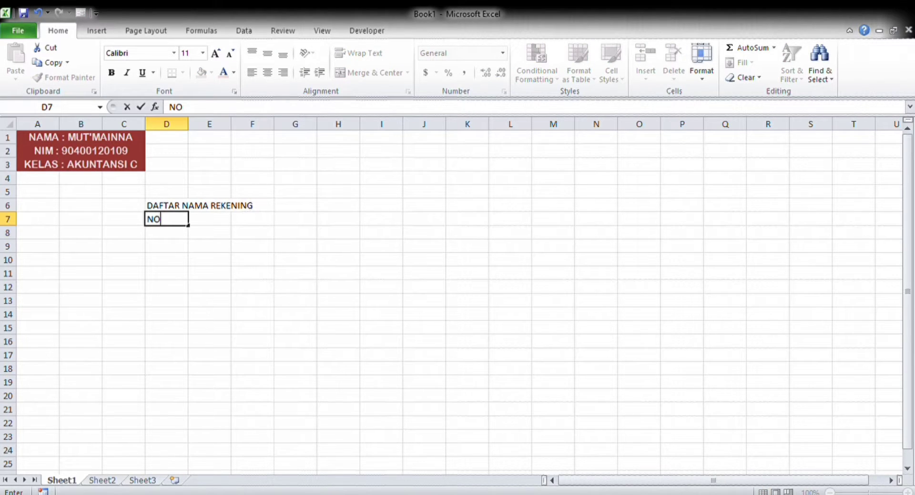
{"action": "type", "text": " REK"}
{"action": "key", "text": "Tab"}
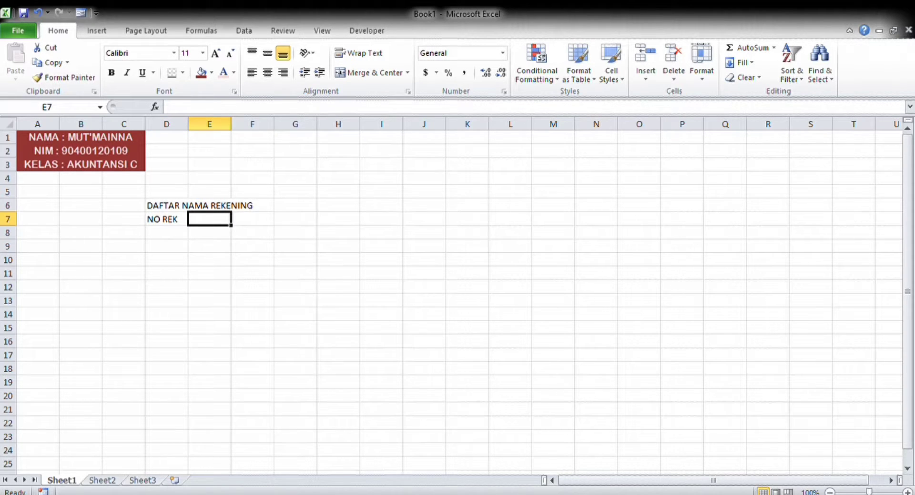
{"action": "type", "text": "NAA"}
{"action": "key", "text": "BackSpace"}
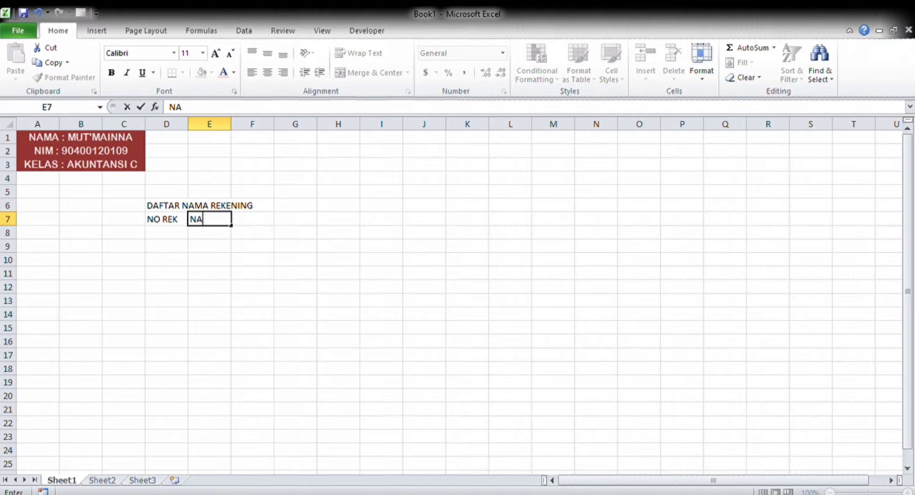
{"action": "type", "text": "MA REKEN"}
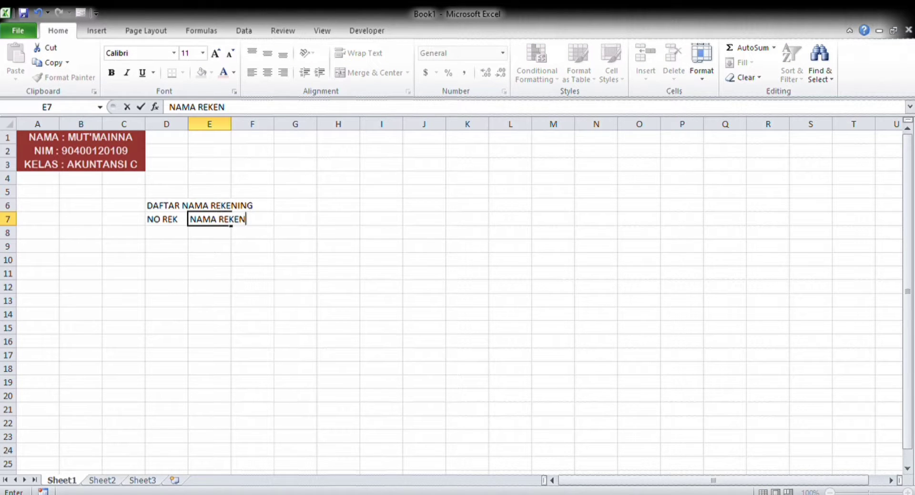
{"action": "type", "text": "ING"}
{"action": "key", "text": "Tab"}
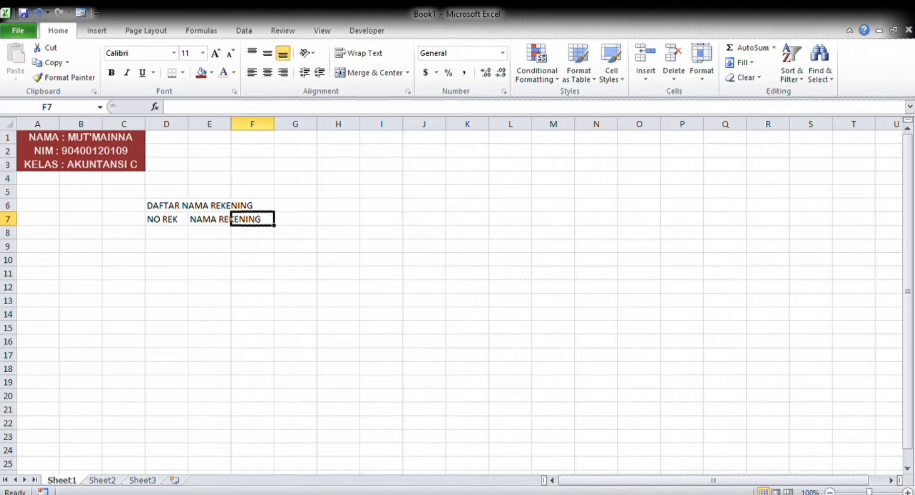
{"action": "type", "text": "K"}
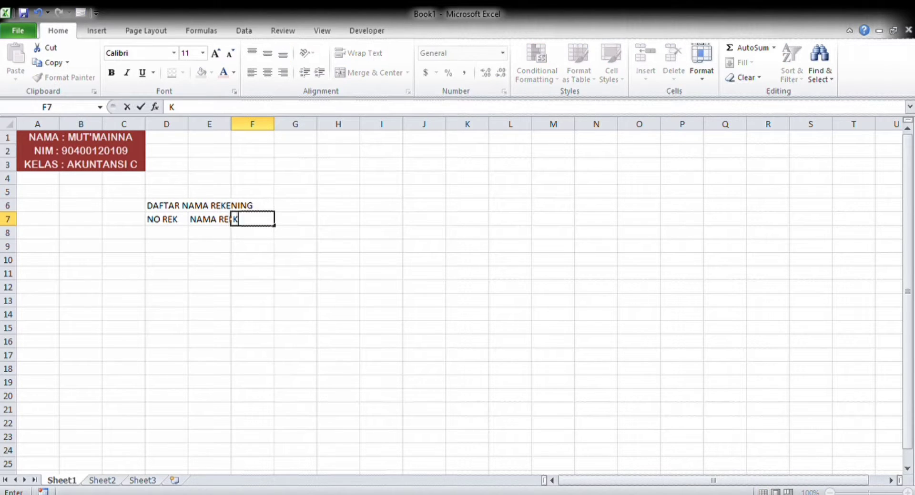
{"action": "type", "text": "LASIFIKASI"}
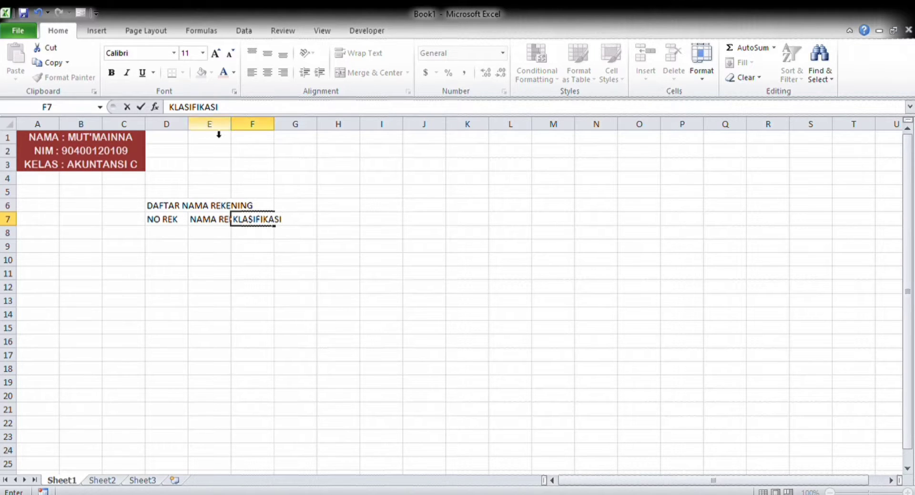
{"action": "left_click_drag", "start_coordinate": [429, 251], "coordinate": [297, 169]}
{"action": "left_click", "coordinate": [297, 168]}
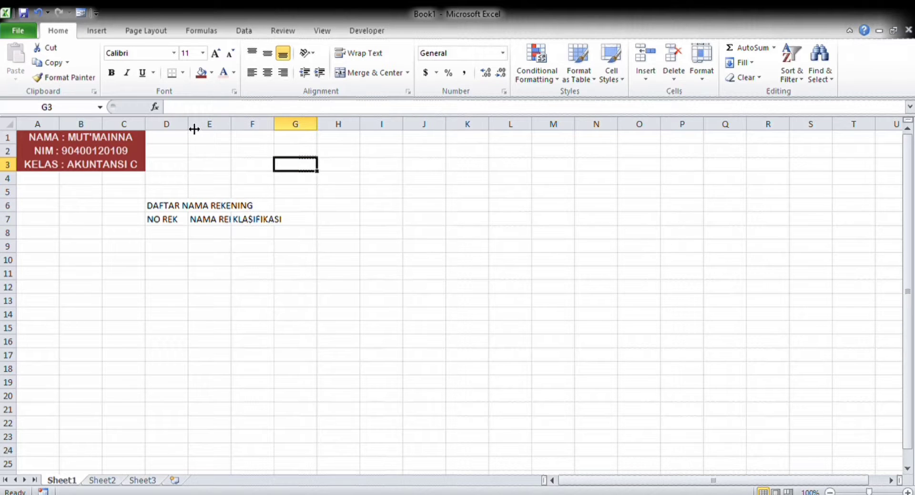
Widen columns D, E and F so that each heading in row 7 fits within its own column.
{"action": "left_click_drag", "start_coordinate": [194, 128], "coordinate": [322, 131]}
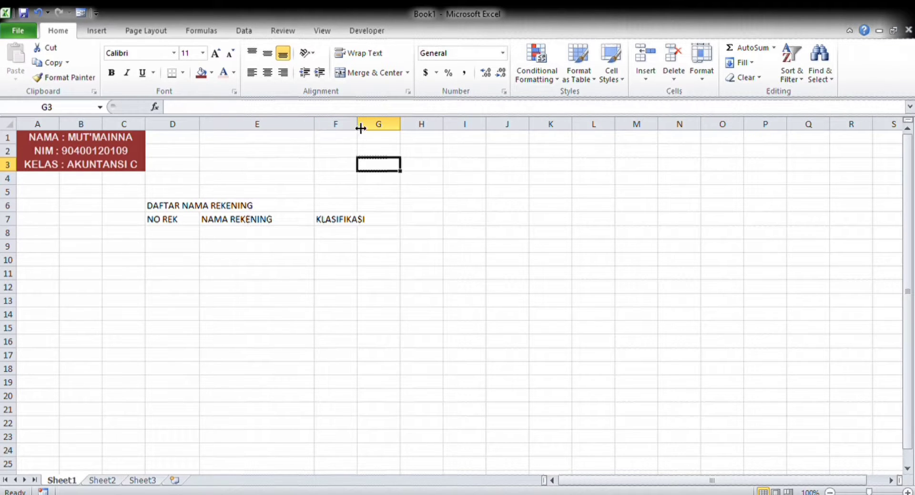
{"action": "left_click_drag", "start_coordinate": [357, 125], "coordinate": [382, 125]}
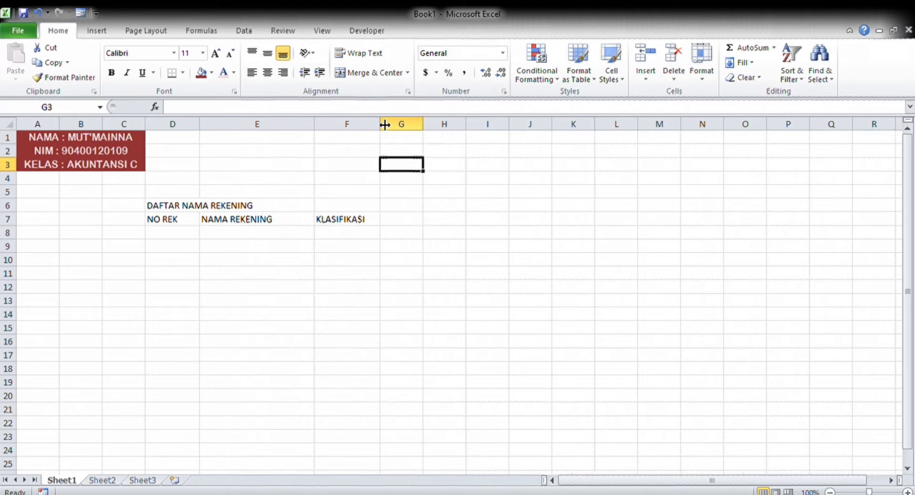
Enter the first two ledger codes, 111 and 112, in cells D8 and D9 under NO REK.
{"action": "left_click", "coordinate": [162, 236]}
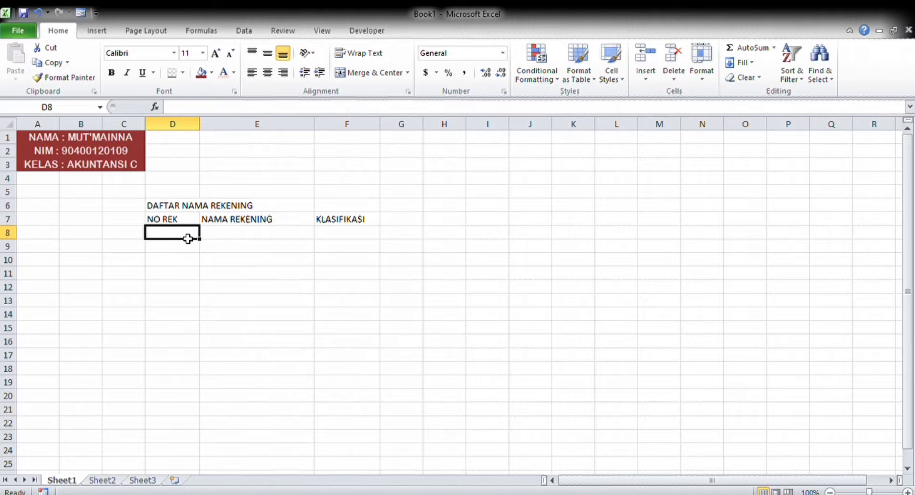
{"action": "type", "text": "111"}
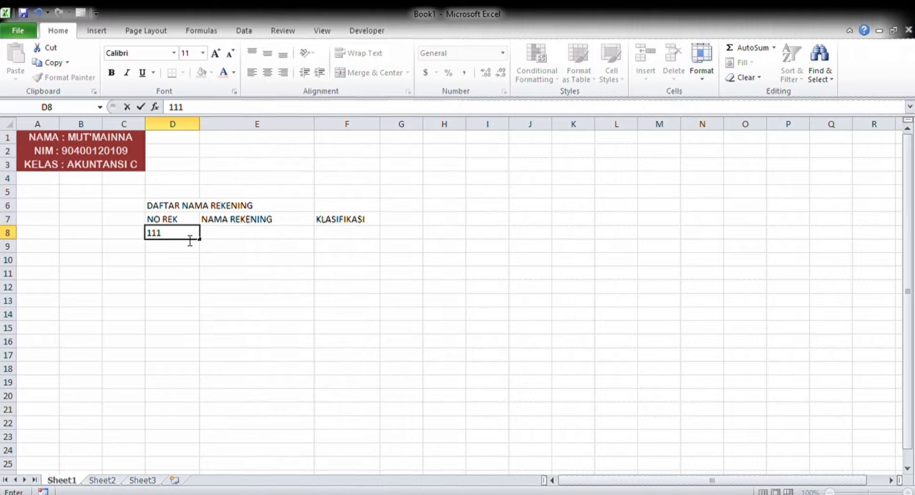
{"action": "key", "text": "Return"}
{"action": "type", "text": "112"}
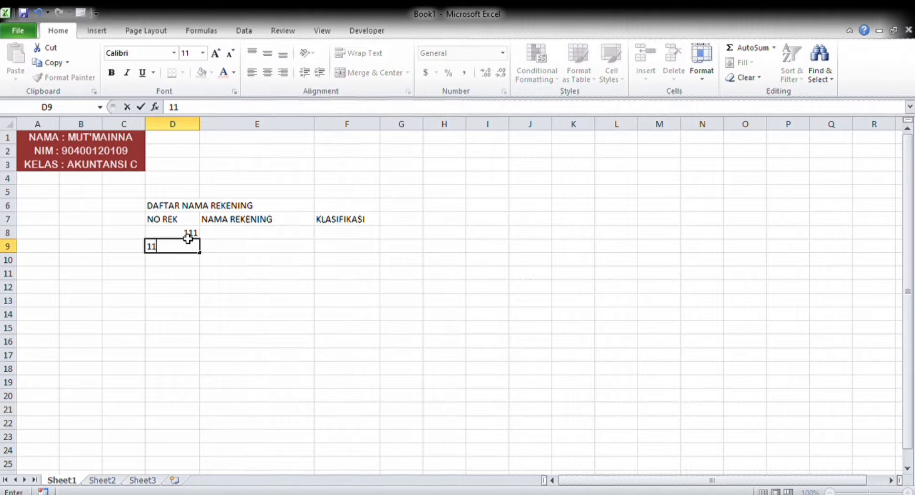
{"action": "left_click", "coordinate": [219, 245]}
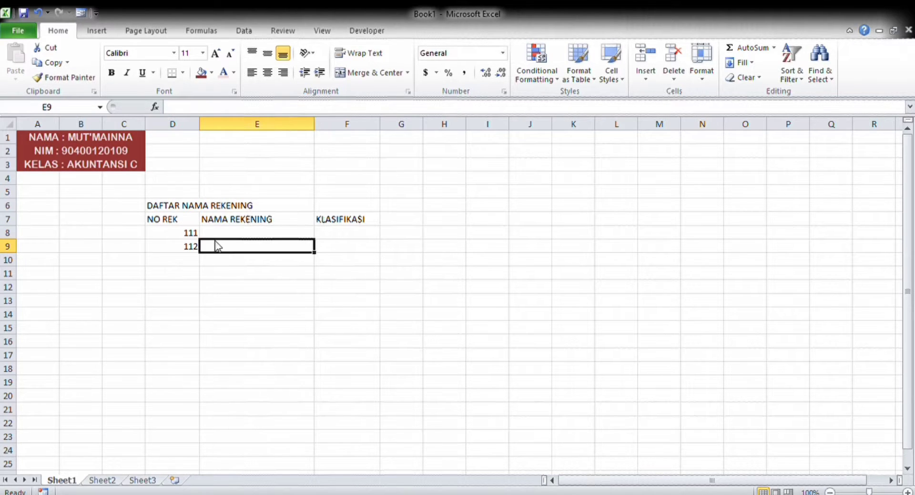
Extend the number series from D8:D9 down to D12 so the codes run through 115.
{"action": "left_click", "coordinate": [163, 234]}
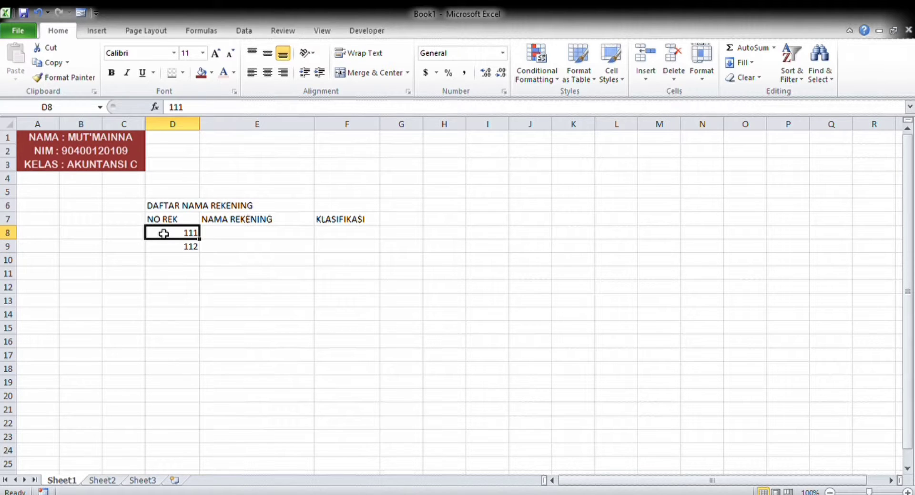
{"action": "left_click", "coordinate": [135, 234]}
{"action": "left_click", "coordinate": [162, 234]}
{"action": "left_click_drag", "start_coordinate": [163, 234], "coordinate": [189, 251]}
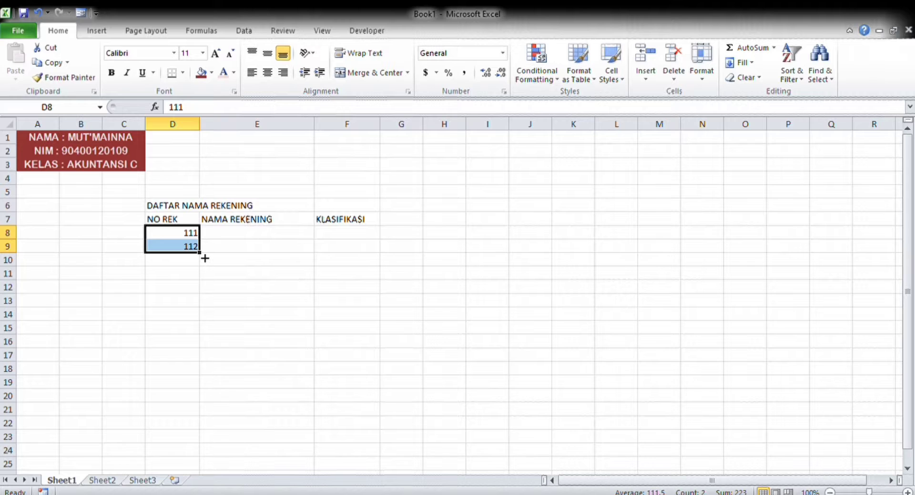
{"action": "left_click_drag", "start_coordinate": [205, 258], "coordinate": [205, 295]}
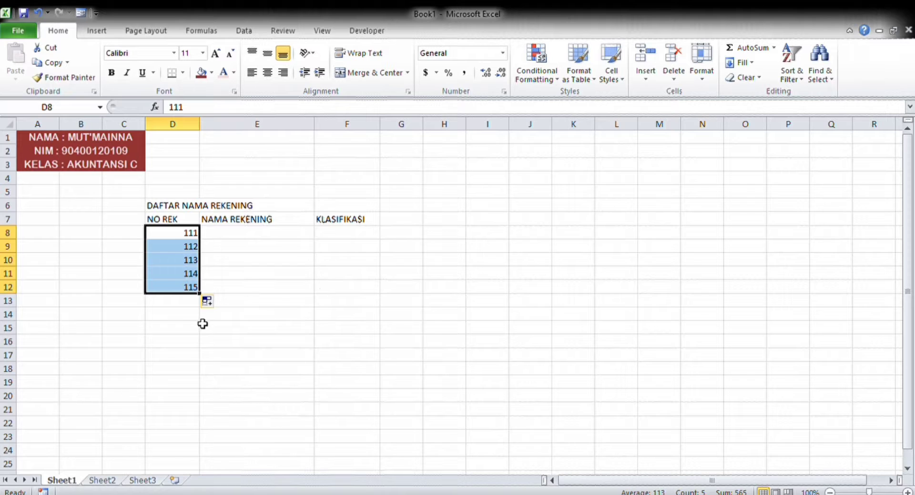
Enter the ledger codes 121, 122, 211 and 212 in cells D13 to D16.
{"action": "left_click", "coordinate": [179, 301]}
{"action": "type", "text": "121"}
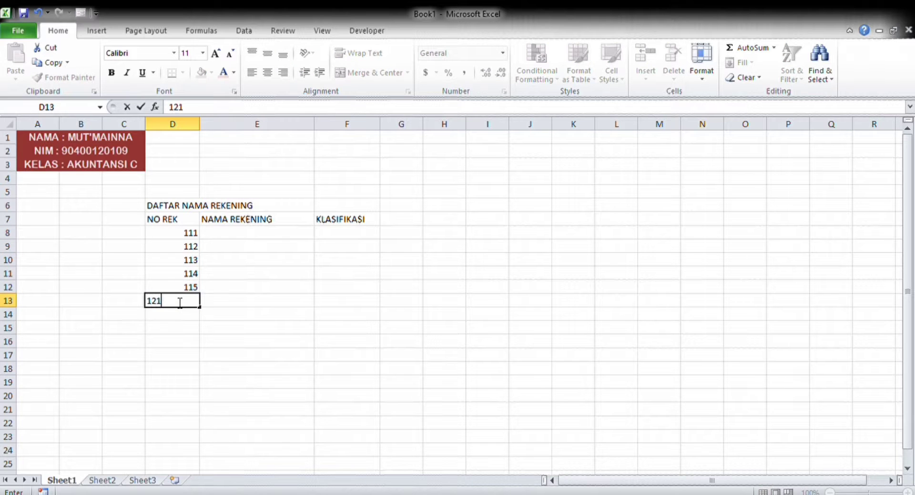
{"action": "key", "text": "Return"}
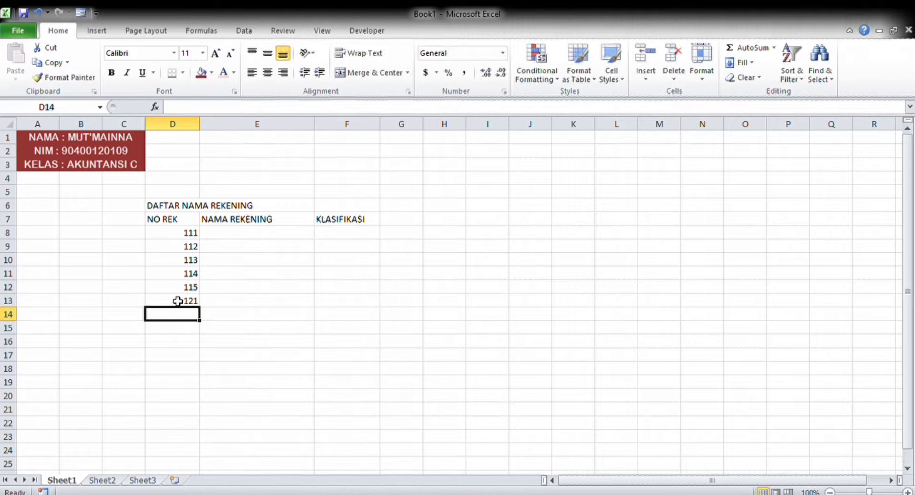
{"action": "type", "text": "122"}
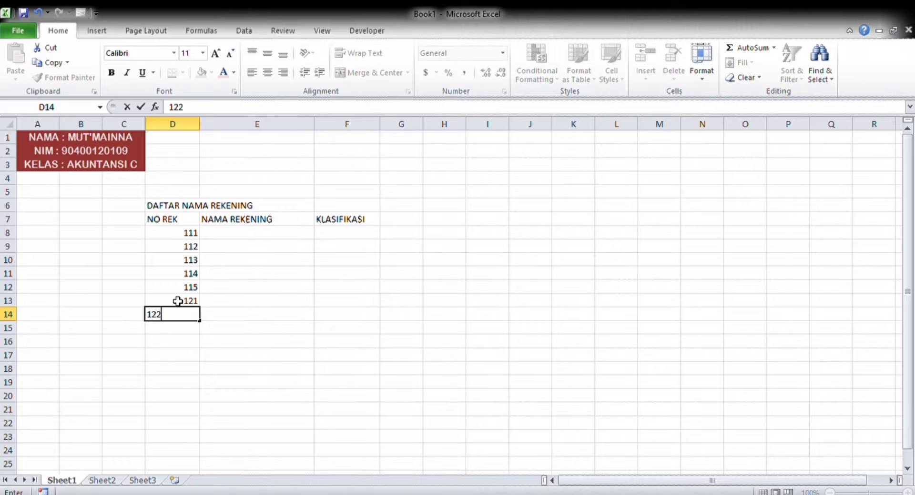
{"action": "key", "text": "Return"}
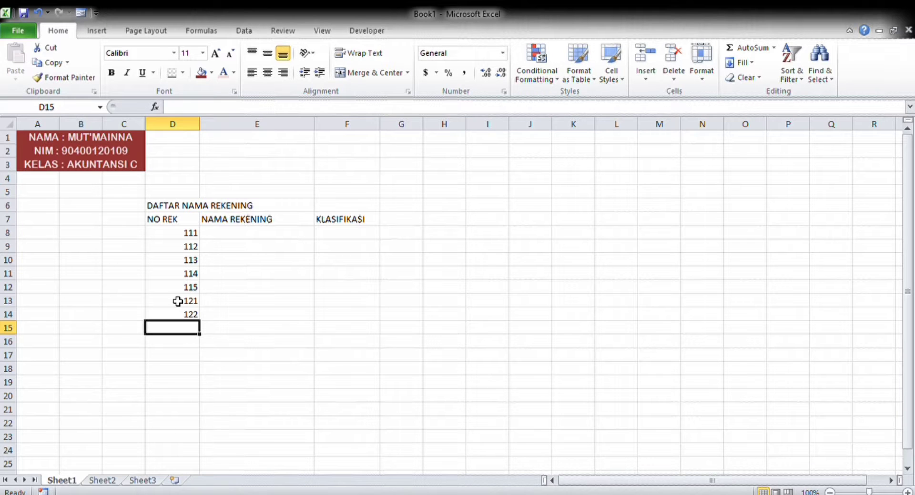
{"action": "type", "text": "211"}
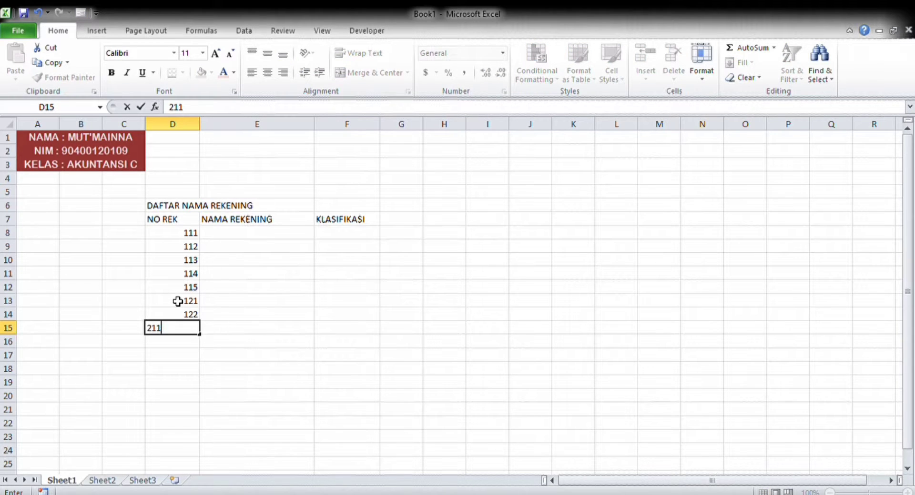
{"action": "key", "text": "Return"}
{"action": "type", "text": "212"}
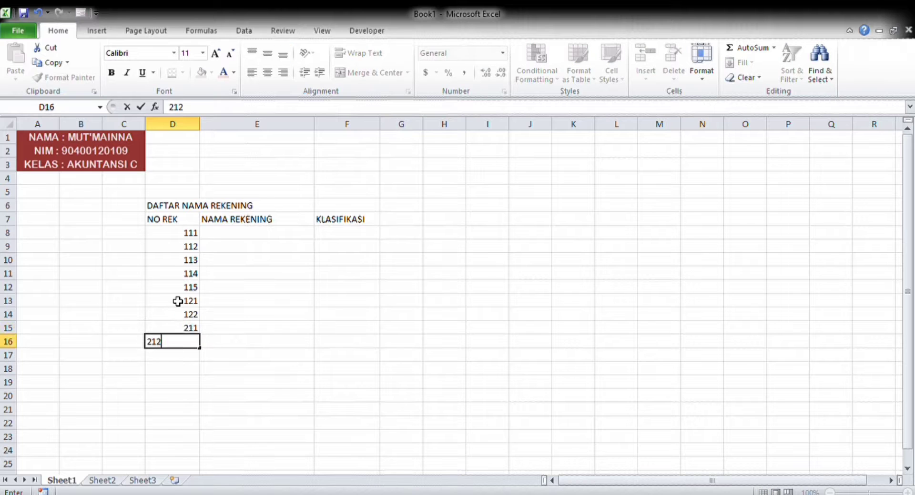
{"action": "key", "text": "Return"}
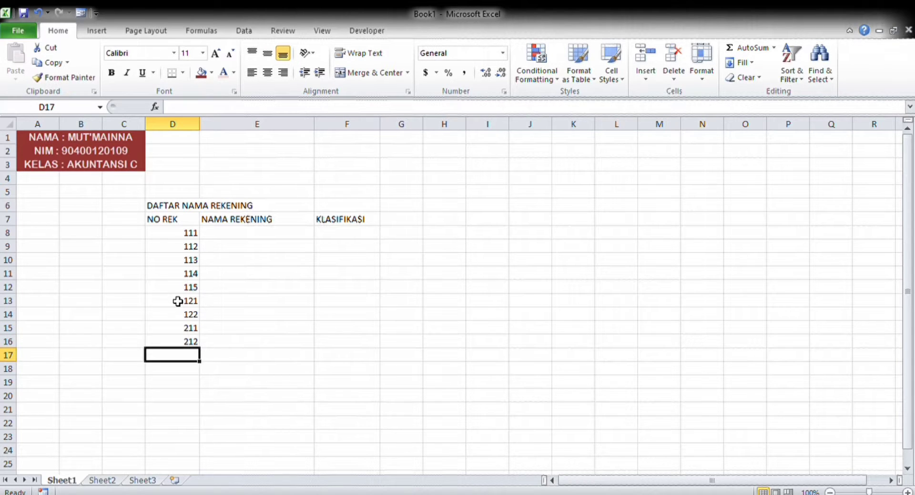
Enter the ledger codes 311, 411 and 412 in cells D17 to D19.
{"action": "type", "text": "311"}
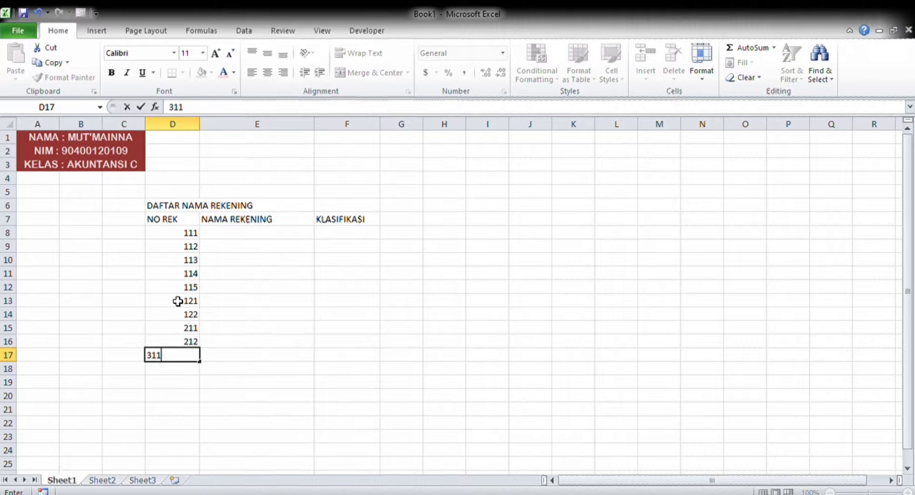
{"action": "key", "text": "Return"}
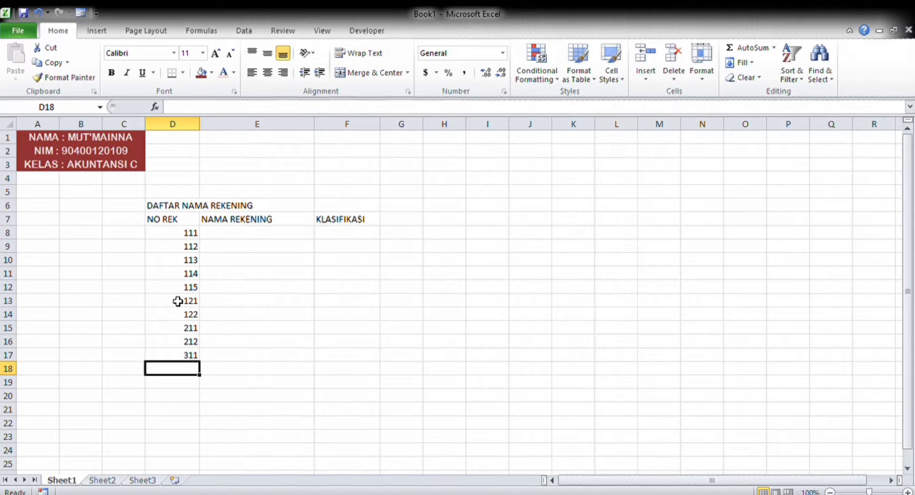
{"action": "type", "text": "411"}
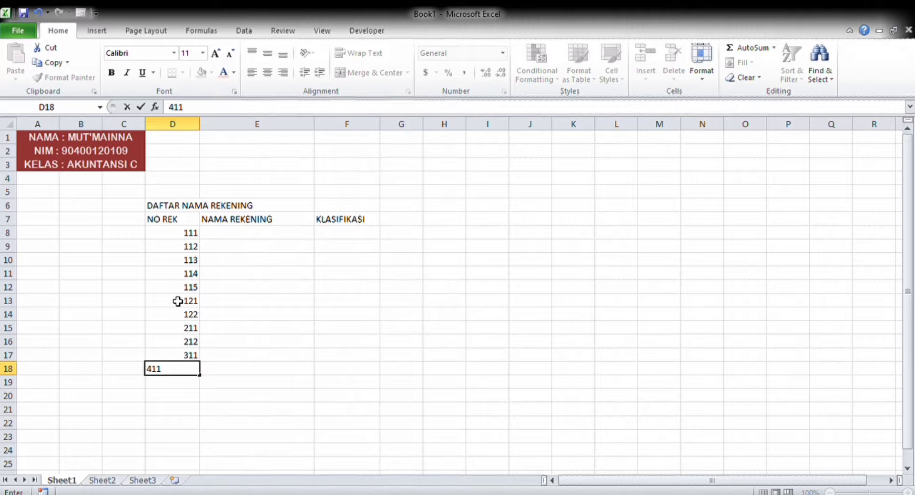
{"action": "key", "text": "Return"}
{"action": "type", "text": "41"}
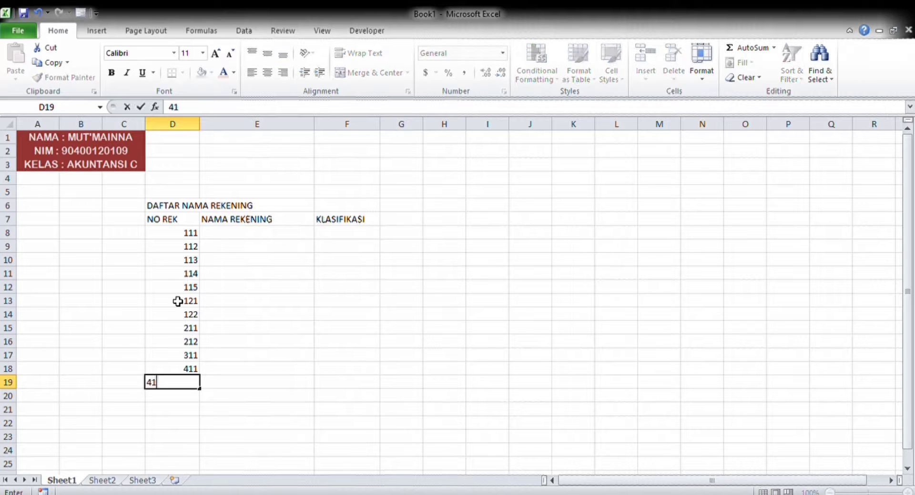
{"action": "type", "text": "2"}
{"action": "key", "text": "Return"}
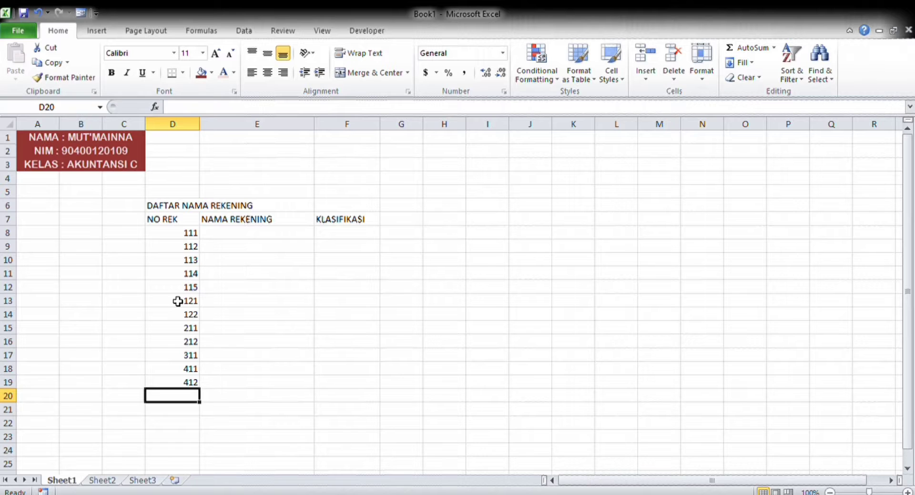
Enter the ledger codes 511 and 512 in cells D20 and D21.
{"action": "type", "text": "511"}
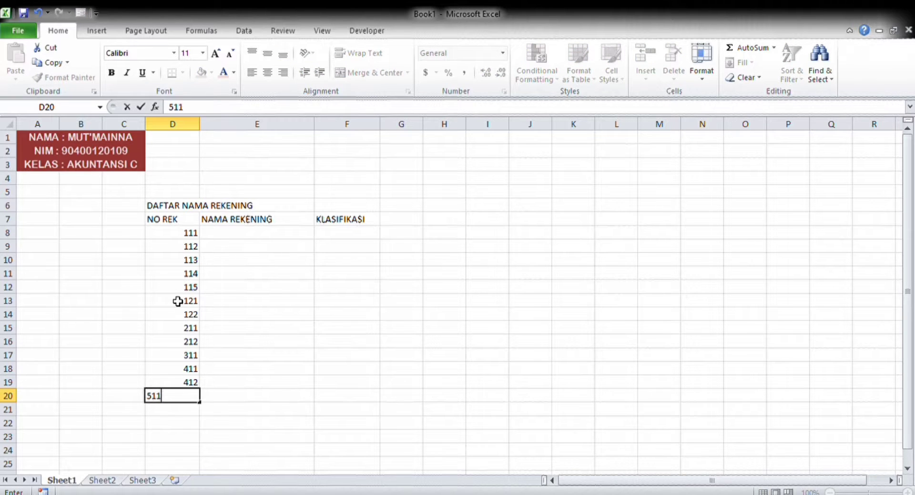
{"action": "key", "text": "Return"}
{"action": "type", "text": "512"}
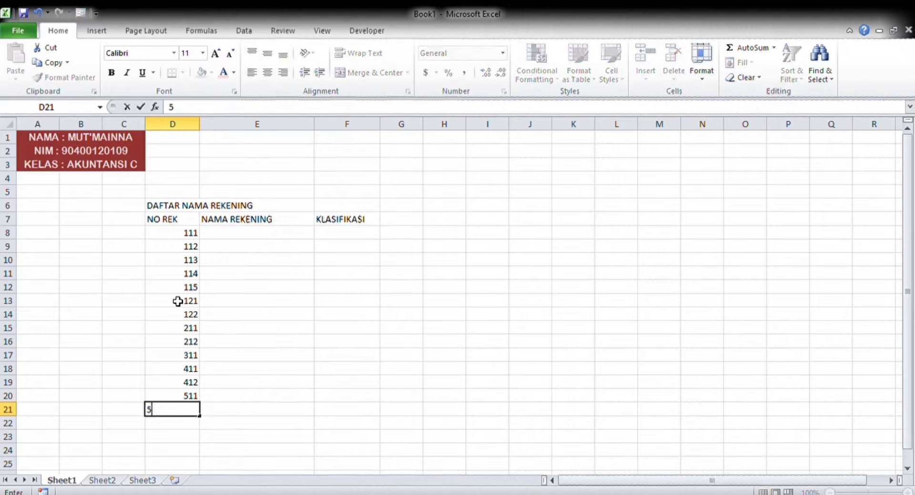
{"action": "left_click", "coordinate": [153, 398]}
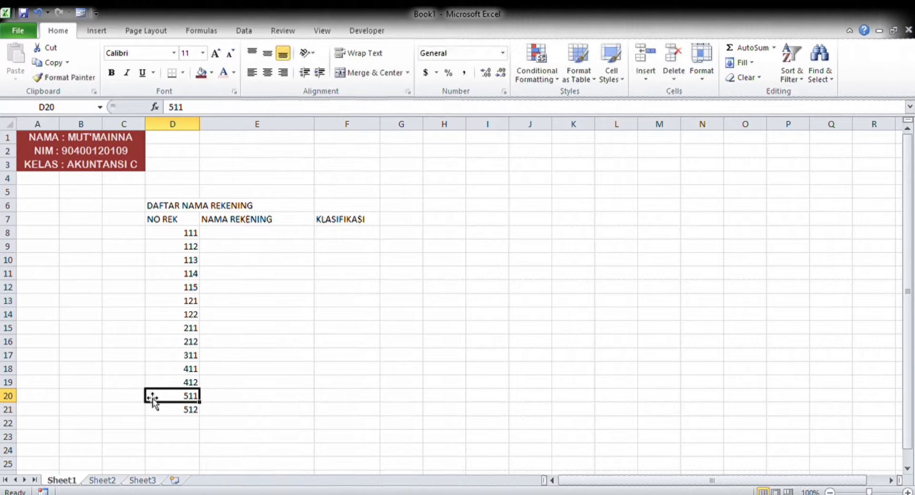
{"action": "left_click", "coordinate": [100, 387]}
{"action": "left_click_drag", "start_coordinate": [159, 399], "coordinate": [183, 427]}
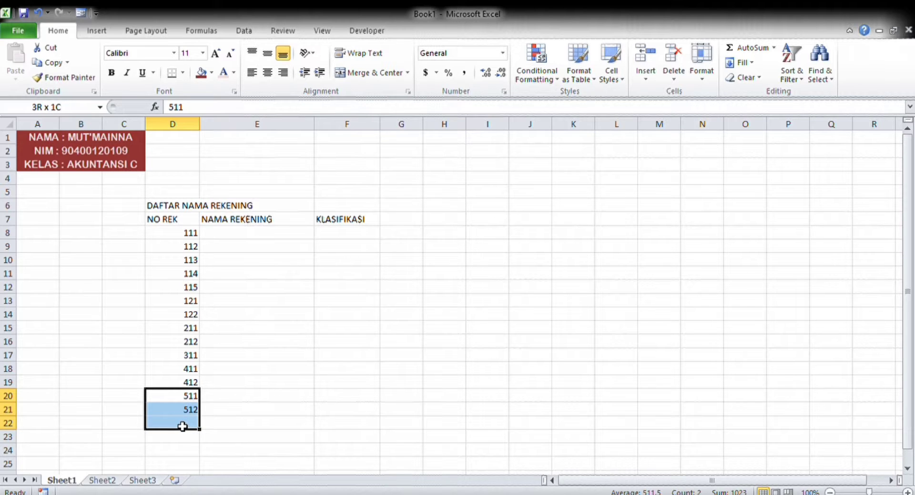
{"action": "left_click_drag", "start_coordinate": [182, 427], "coordinate": [187, 458]}
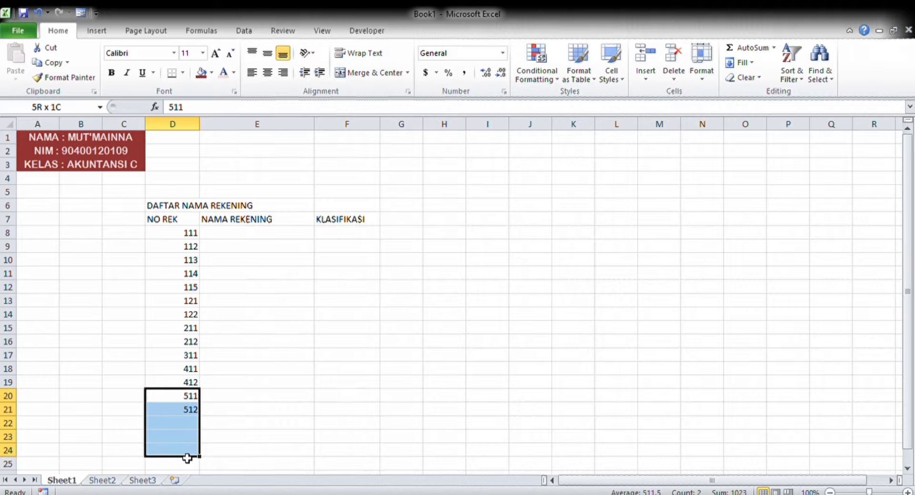
{"action": "left_click_drag", "start_coordinate": [186, 458], "coordinate": [192, 479]}
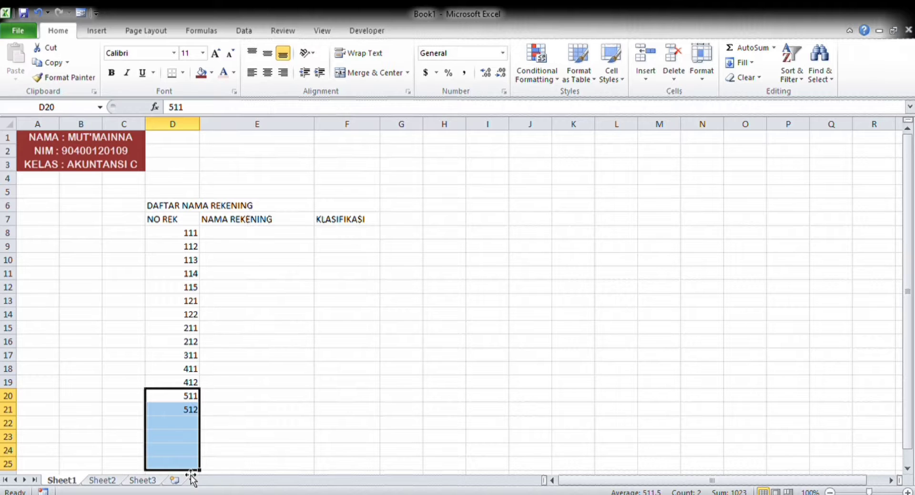
{"action": "left_click_drag", "start_coordinate": [203, 476], "coordinate": [204, 476]}
{"action": "left_click_drag", "start_coordinate": [908, 312], "coordinate": [908, 328]}
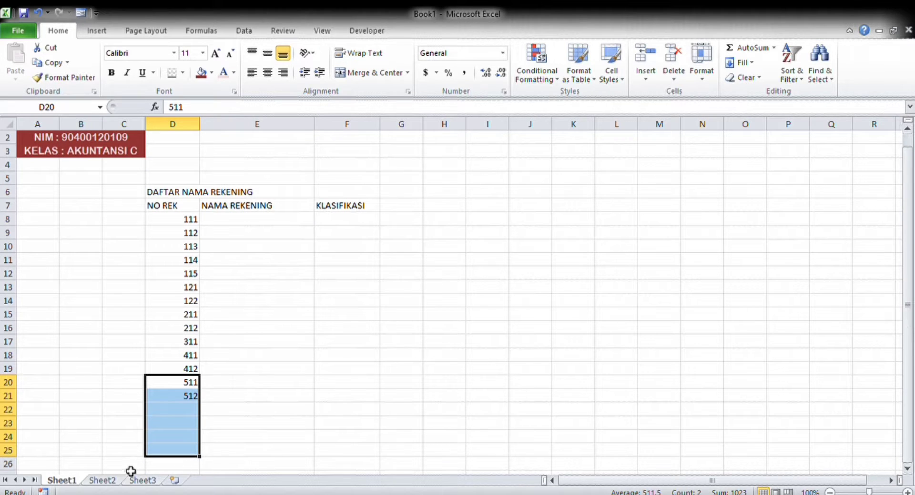
{"action": "left_click_drag", "start_coordinate": [204, 466], "coordinate": [203, 462]}
Extend the number series from D20:D21 down to D26 so the codes run through 517.
{"action": "left_click", "coordinate": [162, 387]}
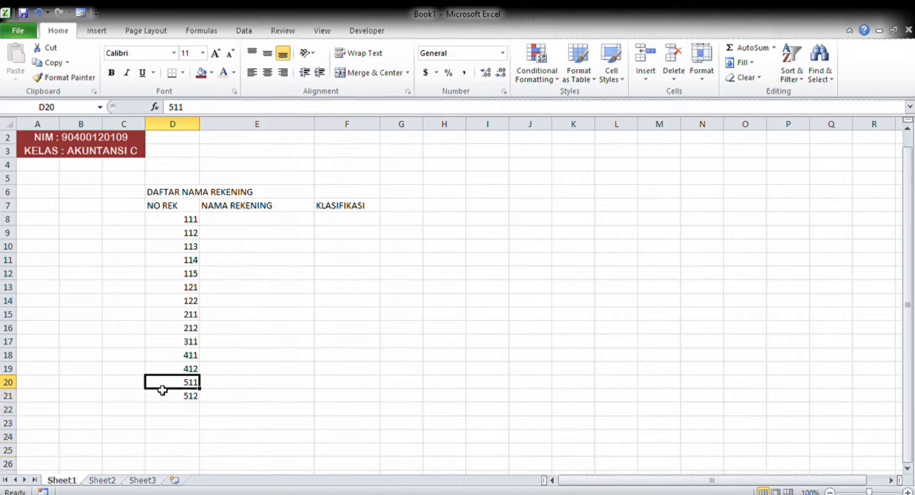
{"action": "left_click_drag", "start_coordinate": [158, 385], "coordinate": [199, 471]}
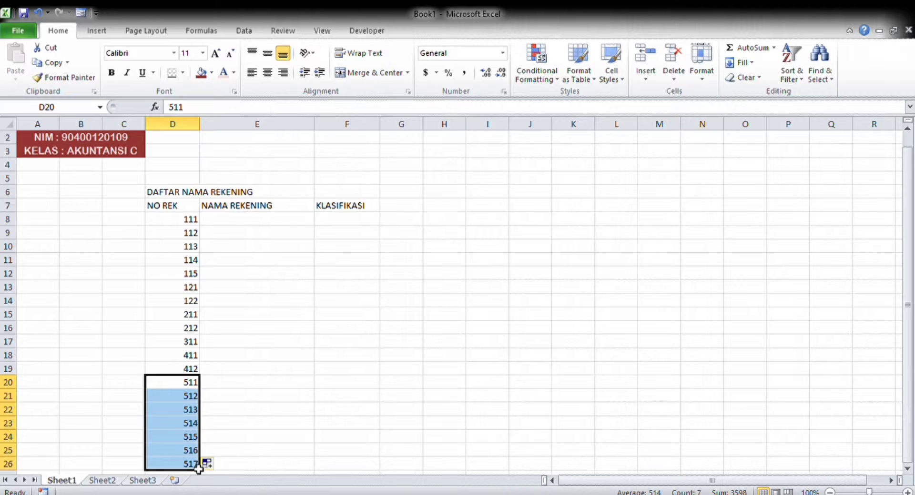
Enter the account names KAS and PIUTANG USAHA in cells E8 and E9 under NAMA REKENING.
{"action": "left_click", "coordinate": [243, 221]}
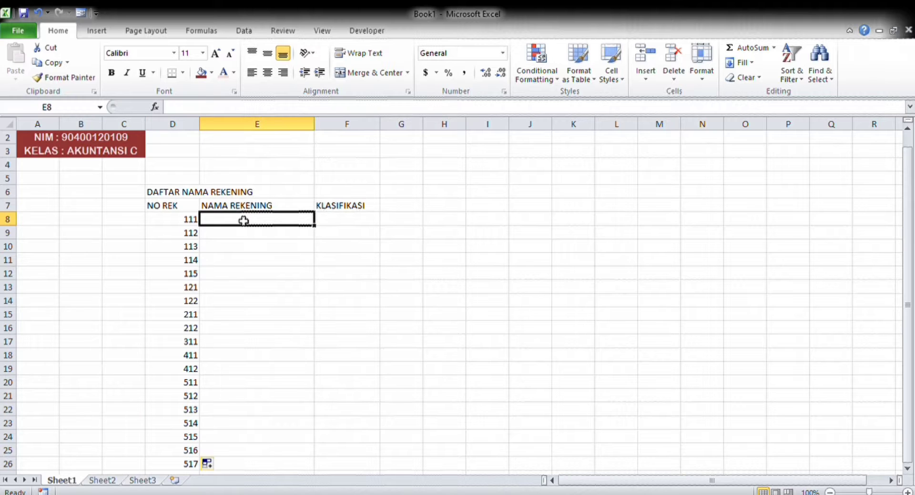
{"action": "type", "text": "KAS"}
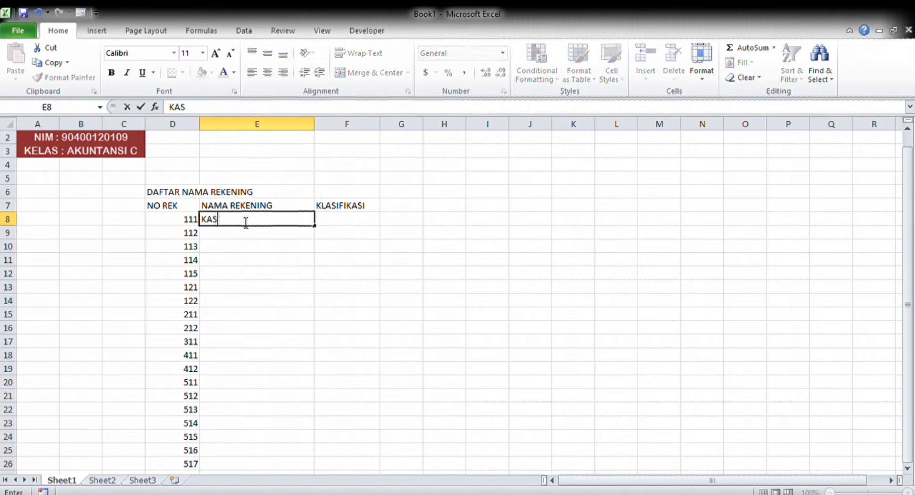
{"action": "key", "text": "Return"}
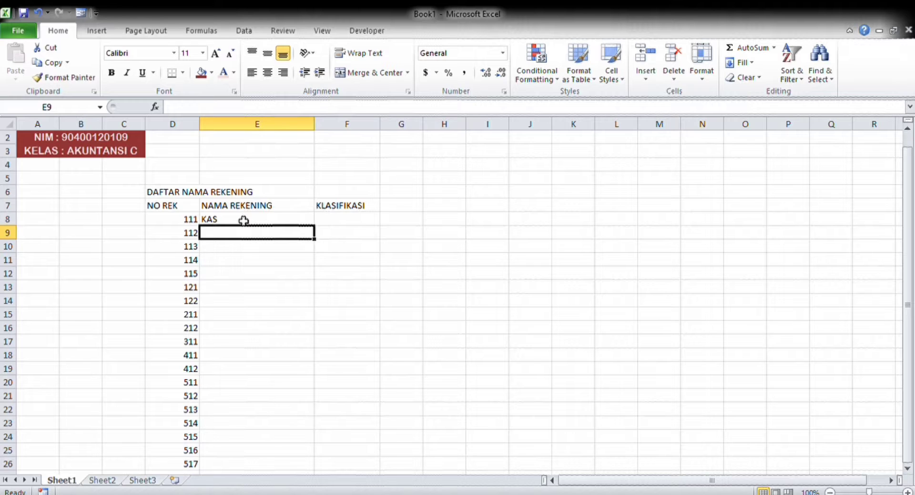
{"action": "type", "text": "PIUTANG"}
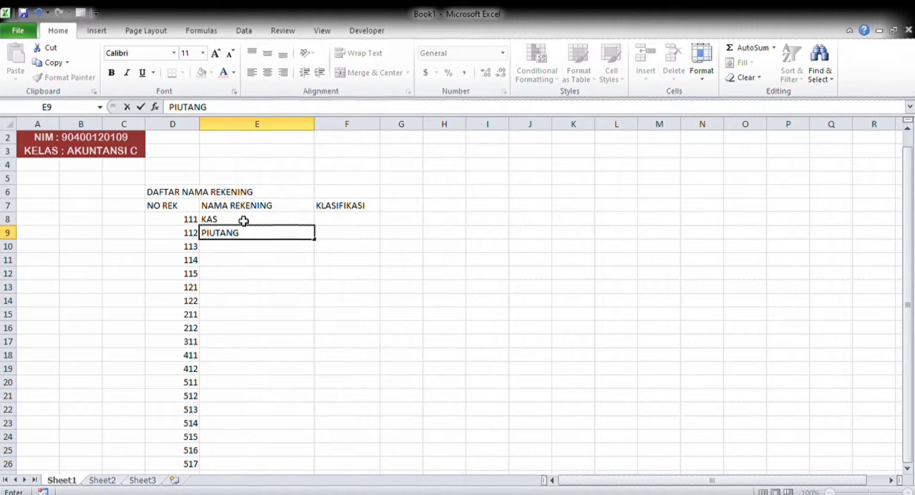
{"action": "type", "text": " USAHA"}
{"action": "key", "text": "Return"}
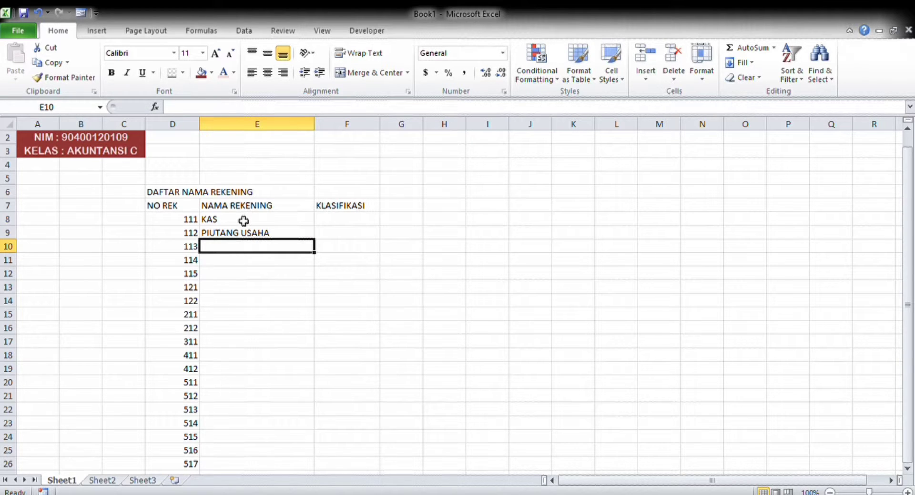
Enter the account name SEWA DIBAYAR DIMUKA in cell E10 for code 113.
{"action": "type", "text": "SEWA "}
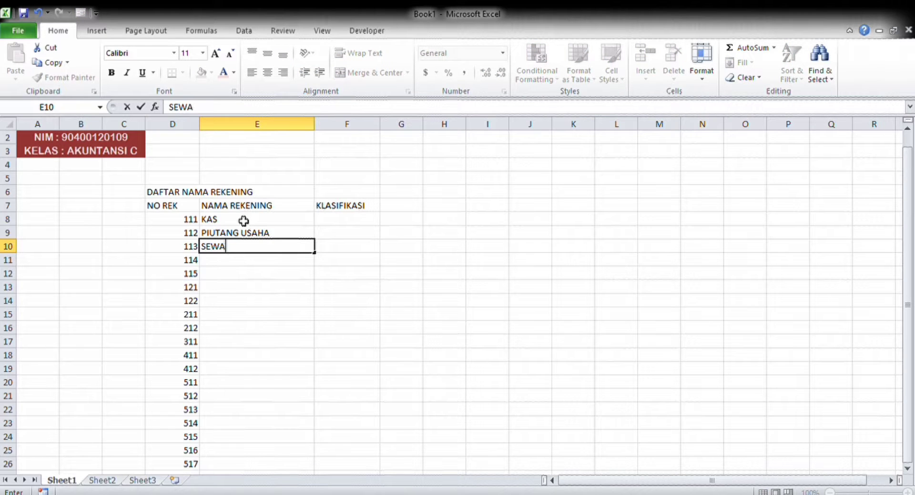
{"action": "type", "text": "DIBAYA"}
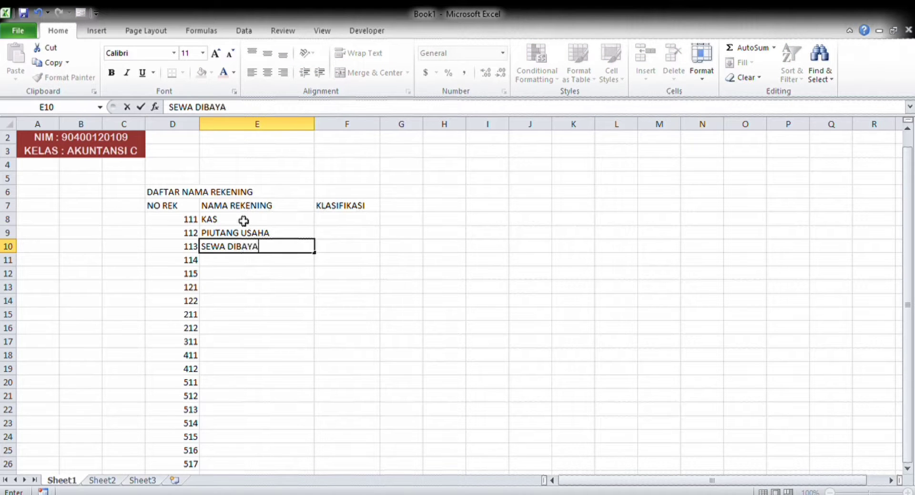
{"action": "type", "text": "R DIMUKA"}
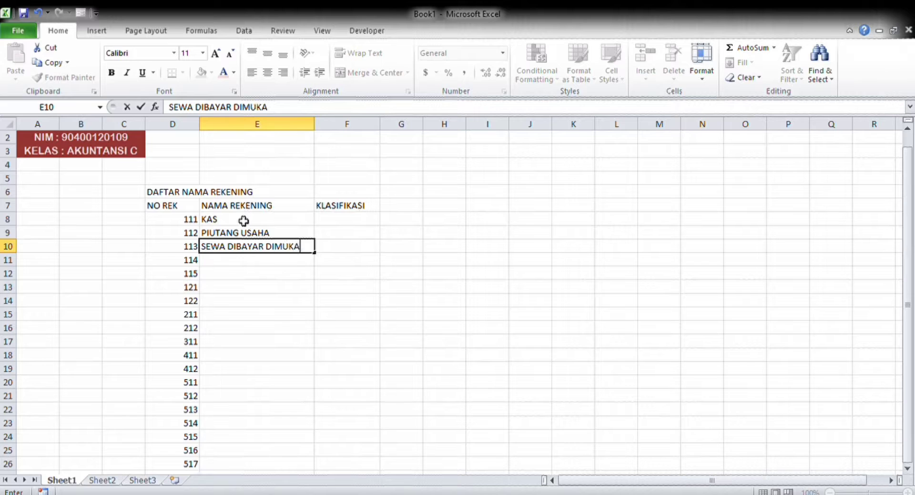
{"action": "key", "text": "Return"}
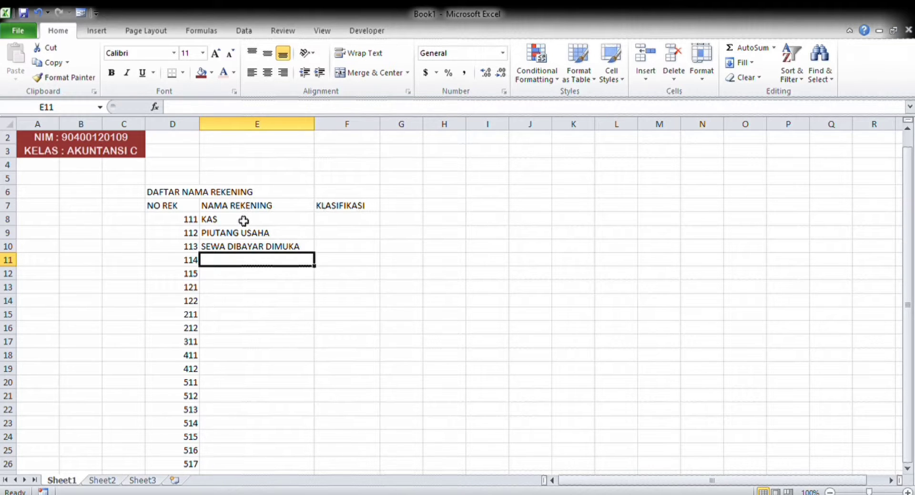
Enter the account name PERSEDIAAAN BAHAN PERCETAKAN in cell E11 for code 114.
{"action": "type", "text": "PE"}
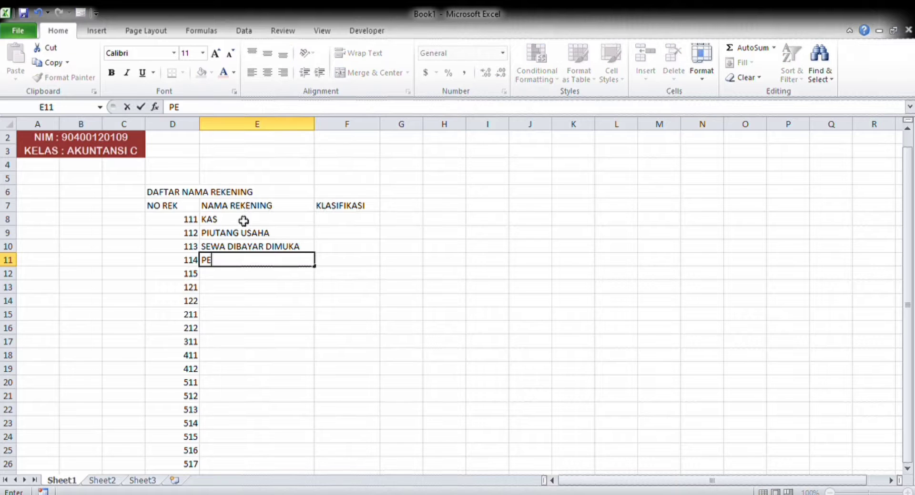
{"action": "type", "text": "RSEDIAA"}
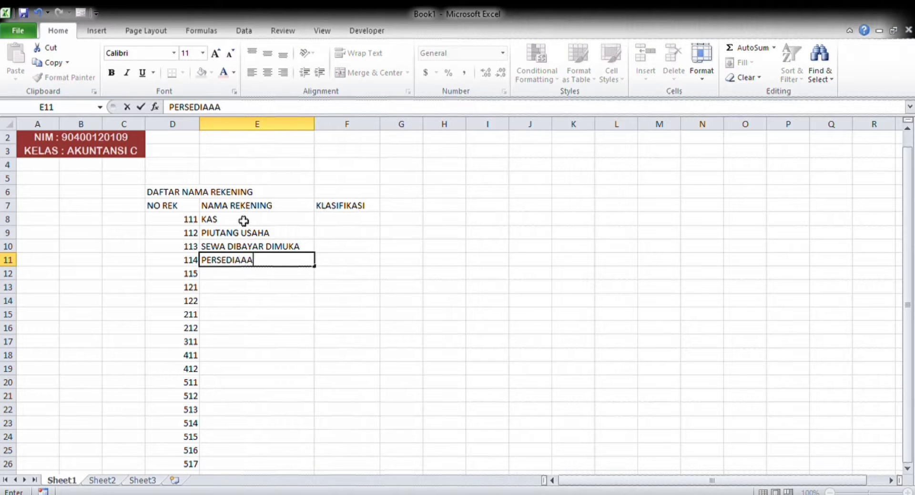
{"action": "type", "text": "N BAHAN PERS"}
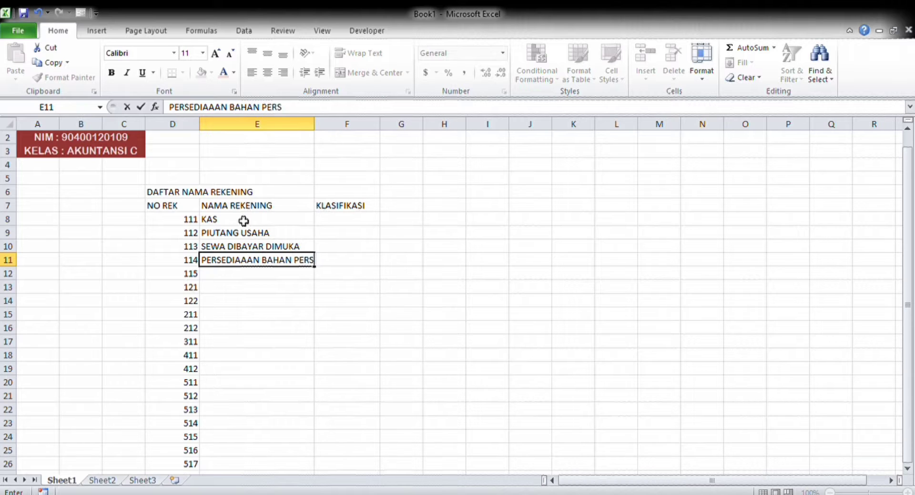
{"action": "key", "text": "BackSpace"}
{"action": "type", "text": "CETAKAN"}
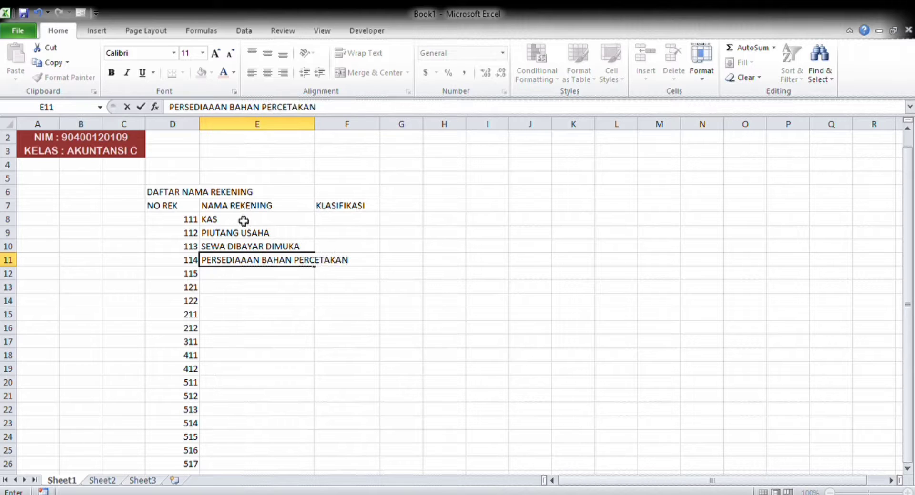
{"action": "key", "text": "Return"}
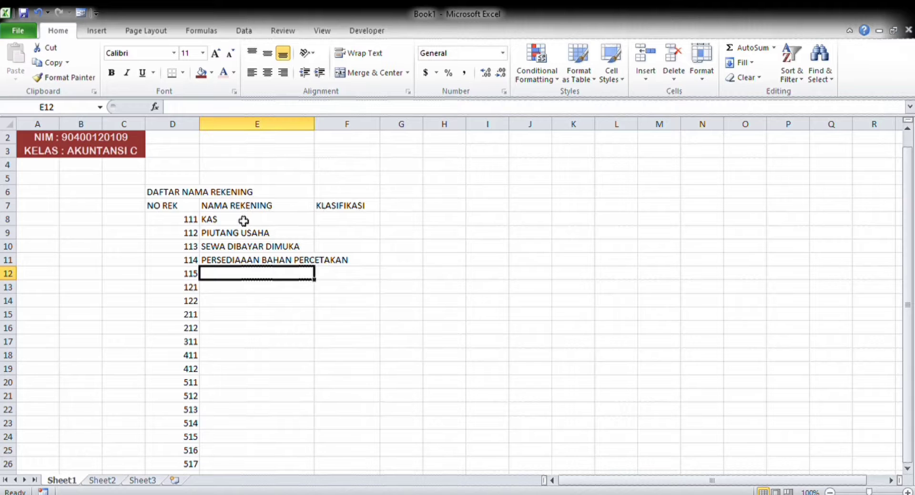
Enter the account names PERLENGKAPAN and PERALATAN in cells E12 and E13.
{"action": "type", "text": "PER"}
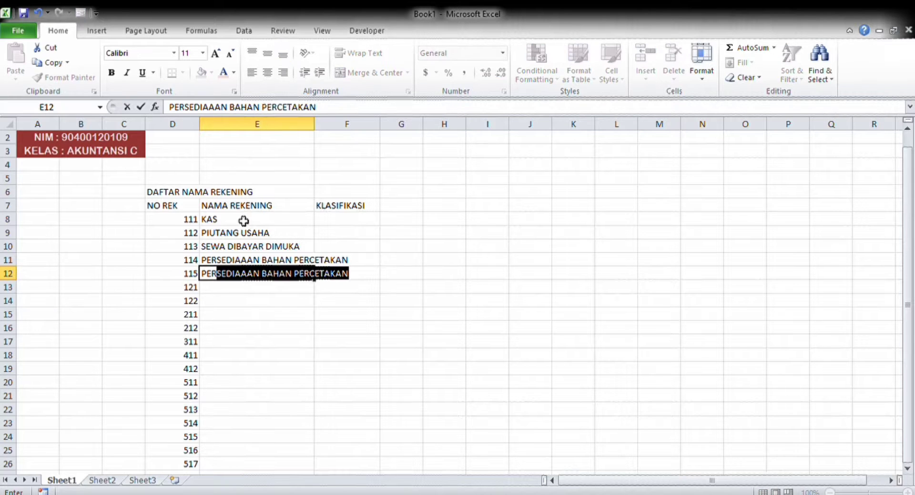
{"action": "type", "text": "LENGKA"}
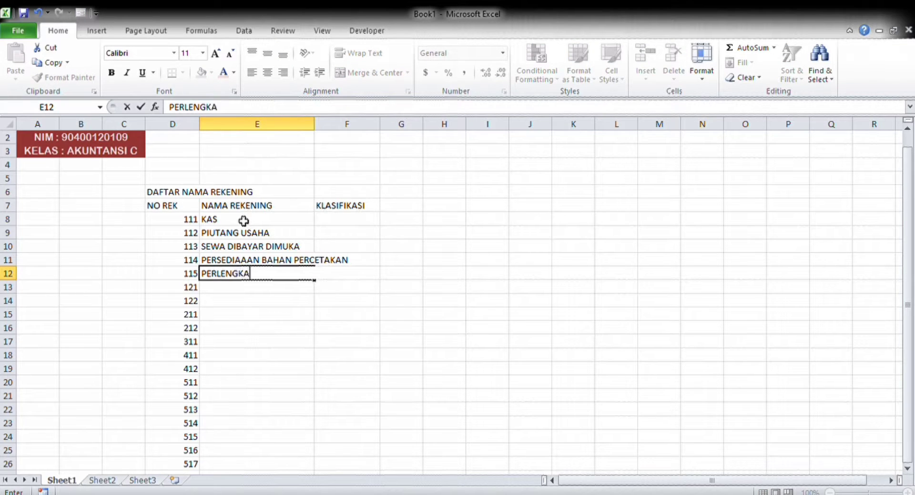
{"action": "type", "text": "PAN"}
{"action": "key", "text": "Return"}
{"action": "type", "text": "P"}
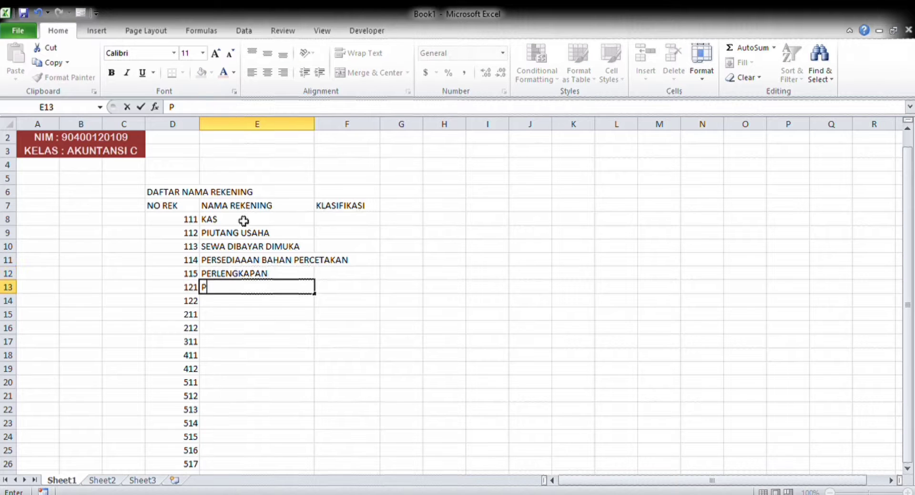
{"action": "type", "text": "ERALATAN"}
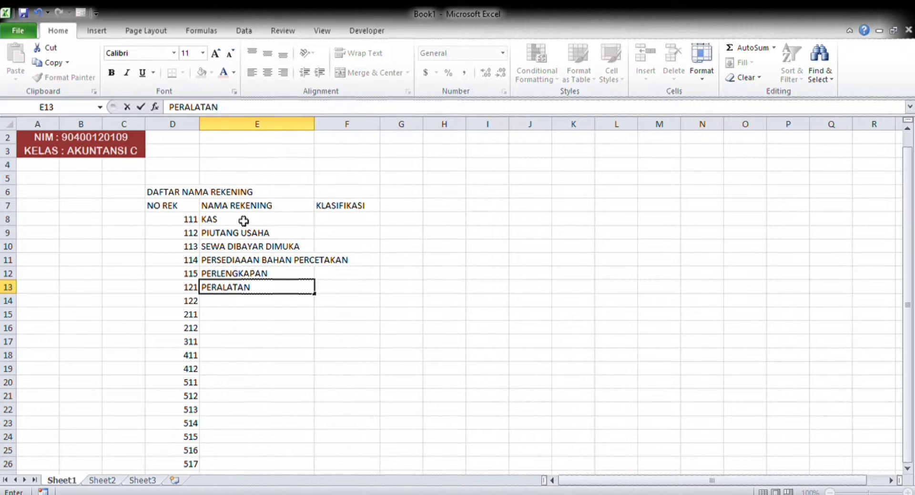
{"action": "key", "text": "Return"}
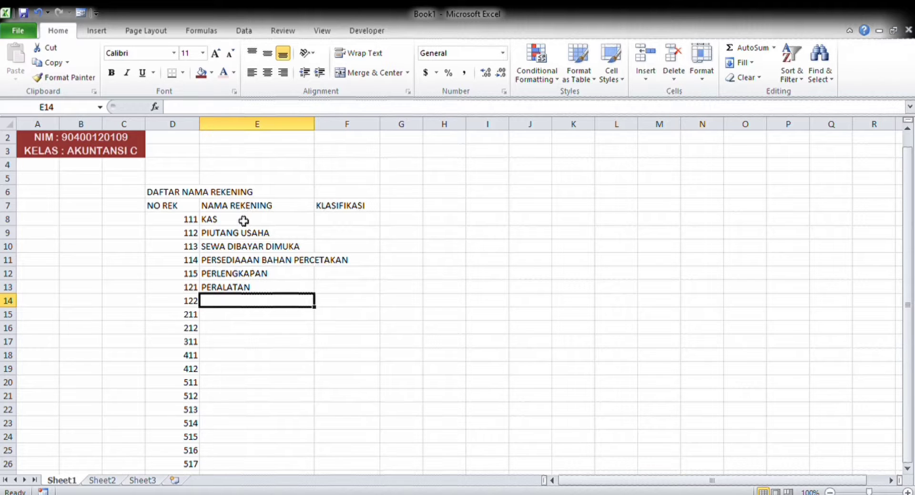
Enter the account names AKUMULASI PERALATAN and HUTANG USAHA in cells E14 and E15.
{"action": "type", "text": "AKUM"}
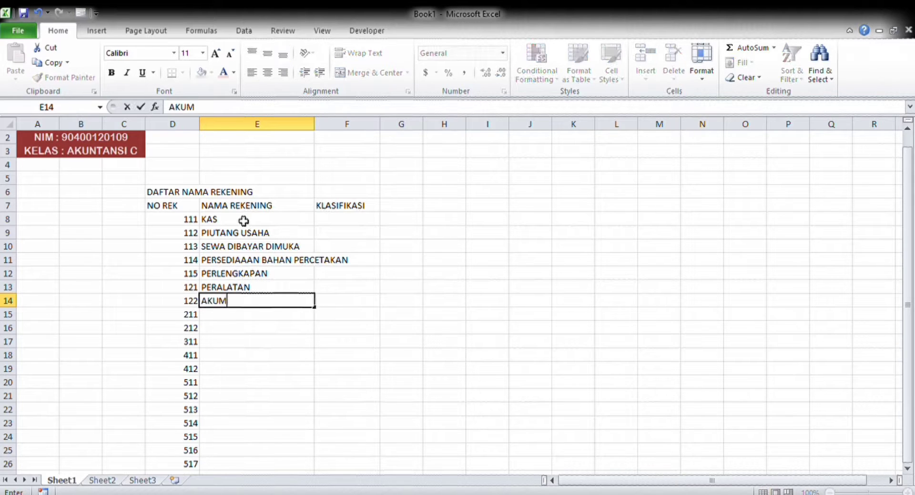
{"action": "type", "text": "ULASI PERAL"}
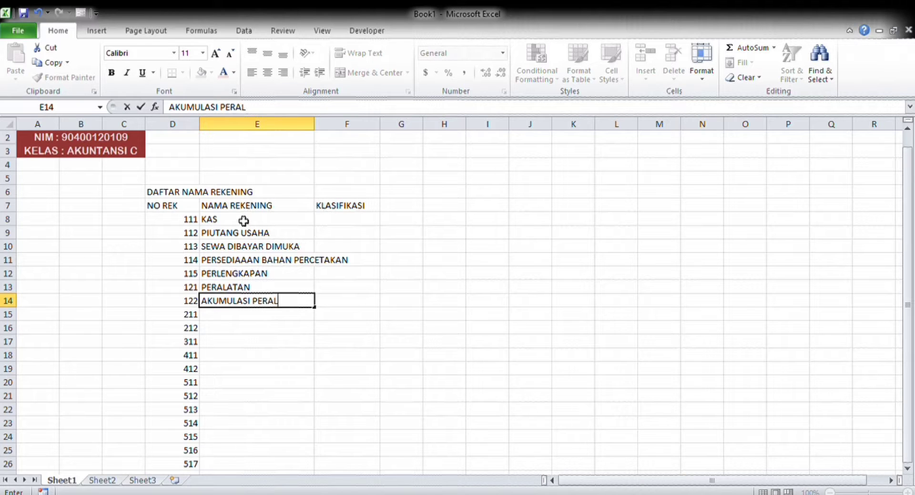
{"action": "type", "text": "ATAN"}
{"action": "key", "text": "Return"}
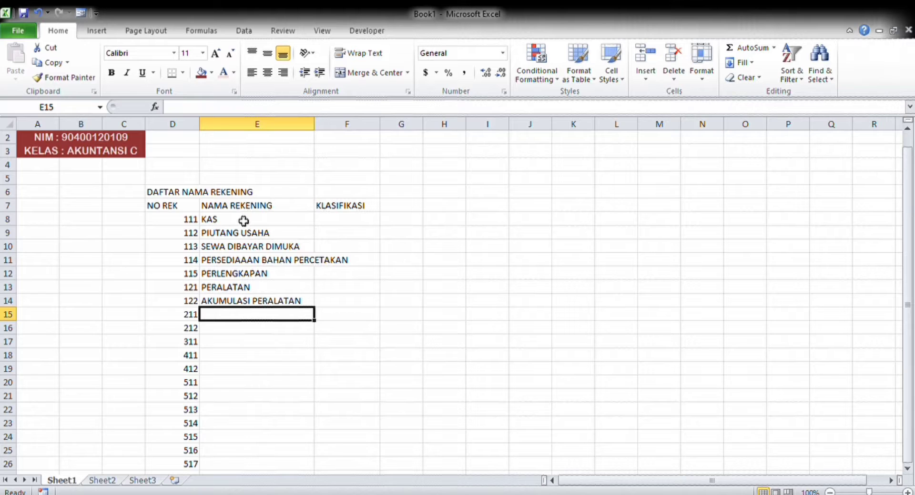
{"action": "type", "text": "HUTAN"}
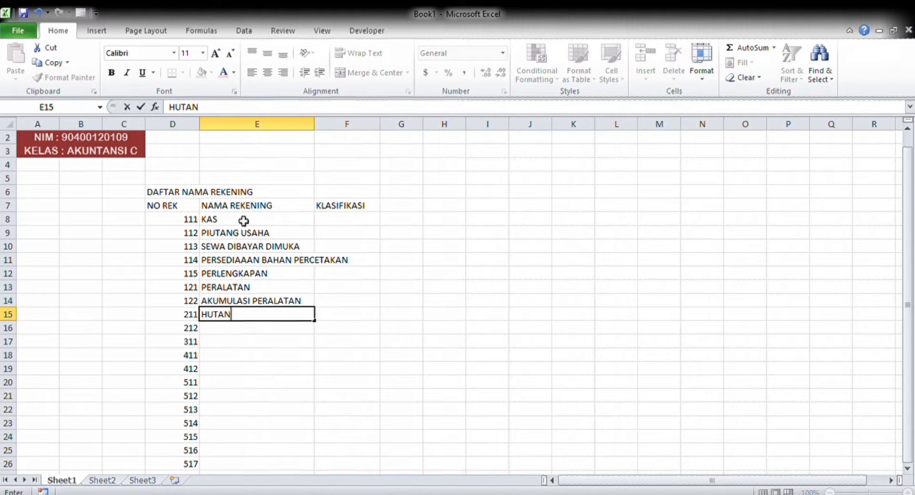
{"action": "type", "text": "G USAHA"}
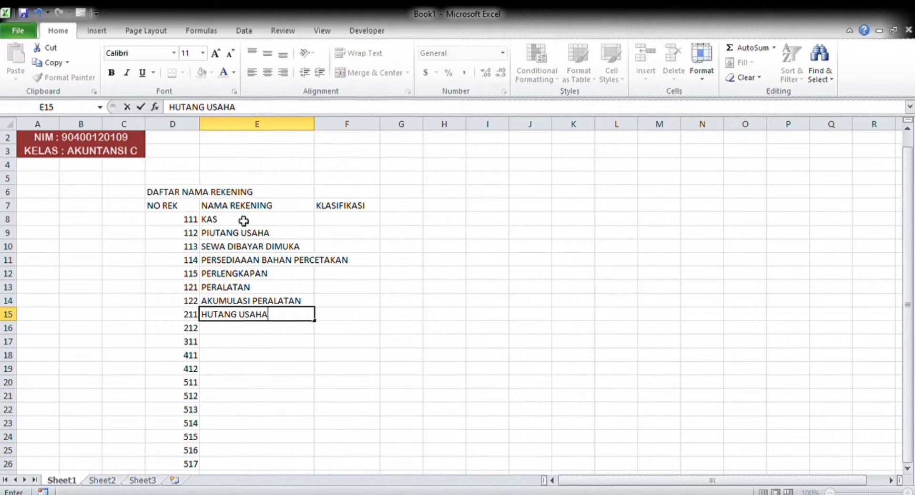
{"action": "key", "text": "Return"}
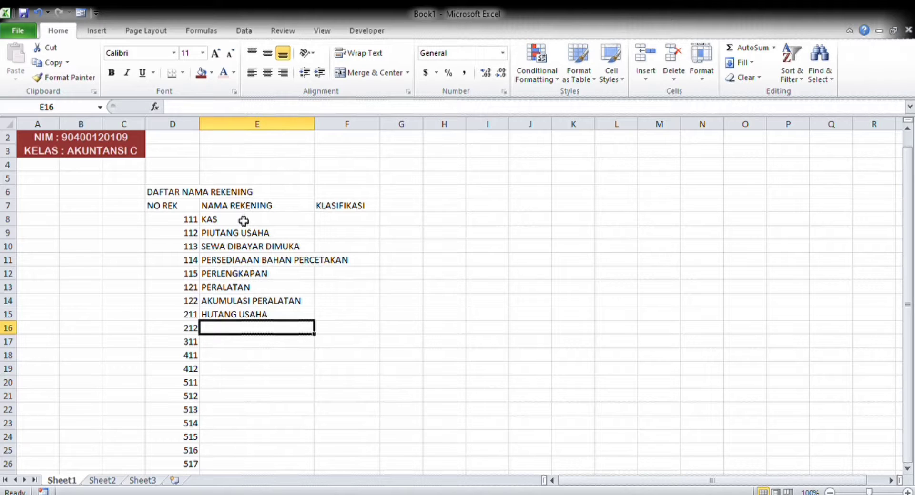
Enter the partial account name PENDAPATAN DITERI in cell E16 for code 212.
{"action": "type", "text": "PENDA"}
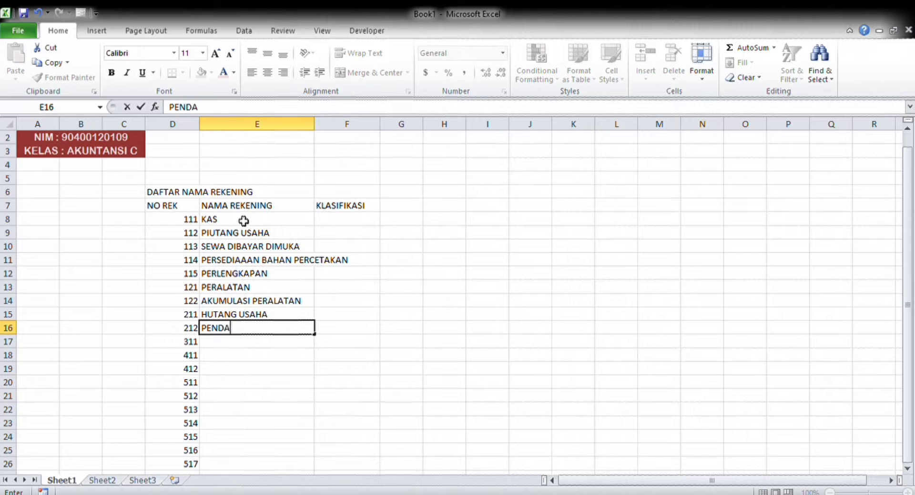
{"action": "type", "text": "PATAN D"}
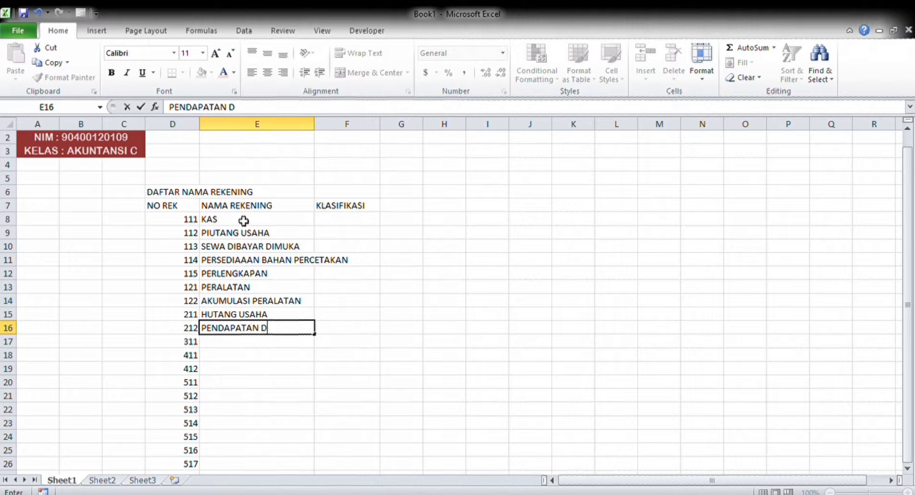
{"action": "type", "text": "ITERI"}
{"action": "key", "text": "Left"}
{"action": "key", "text": "Left"}
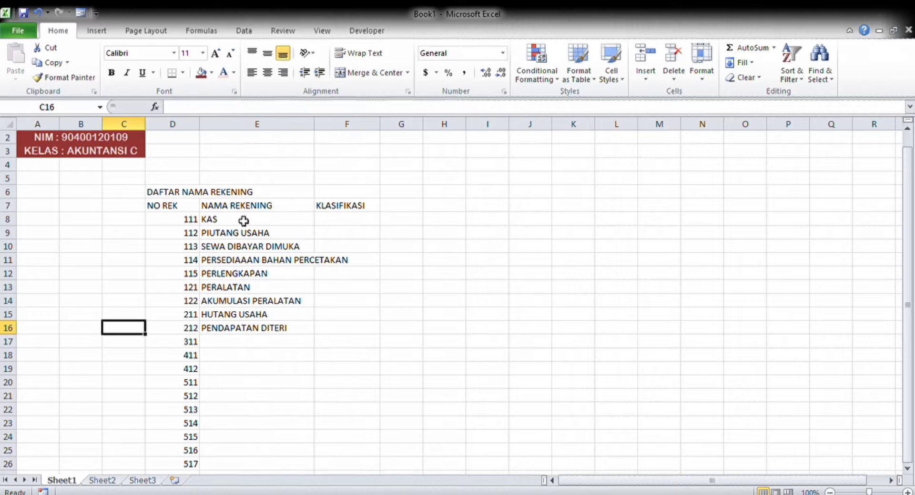
Edit the account name in cell E16 to read PENDAPATAN DI TERIMA DI MUKA.
{"action": "key", "text": "Right"}
{"action": "key", "text": "Right"}
{"action": "key", "text": "Right"}
{"action": "key", "text": "Down"}
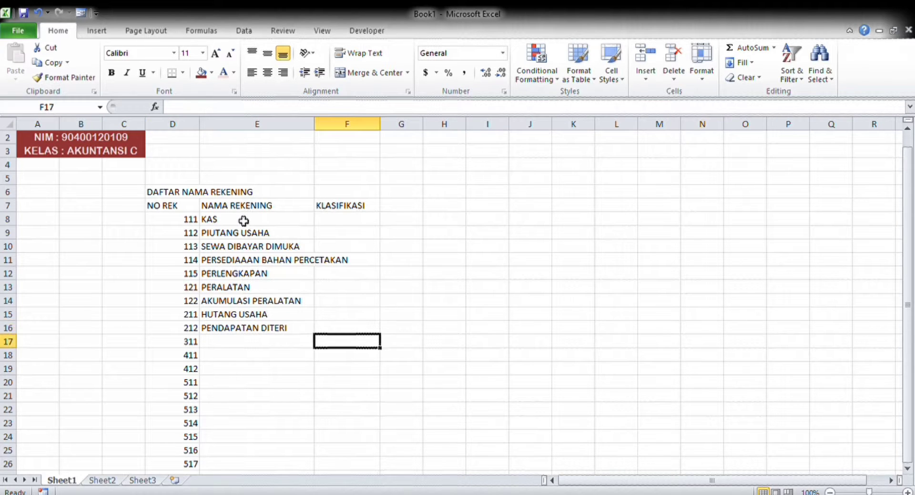
{"action": "key", "text": "Up"}
{"action": "key", "text": "Left"}
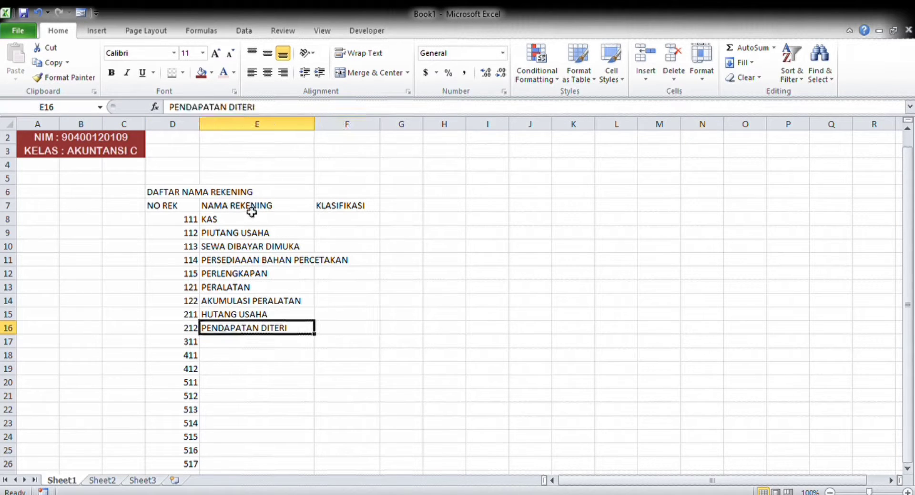
{"action": "left_click", "coordinate": [243, 108]}
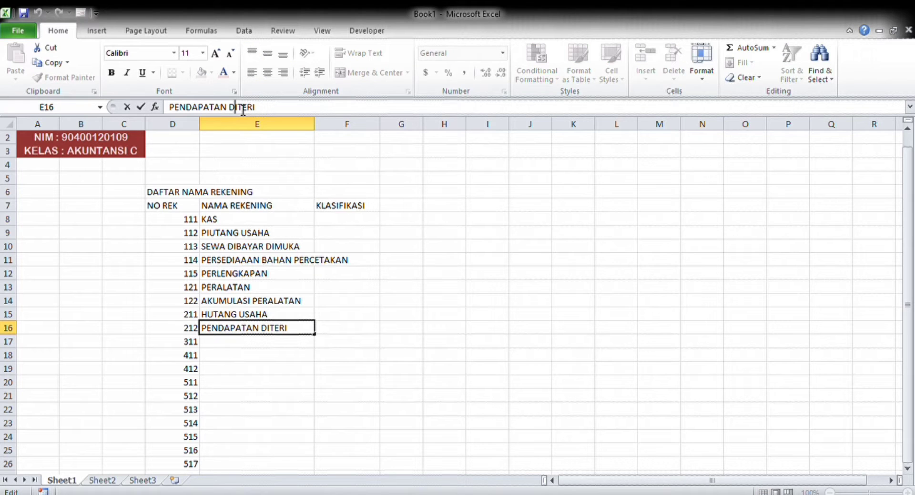
{"action": "key", "text": "Right"}
{"action": "key", "text": "End"}
{"action": "type", "text": "MA D"}
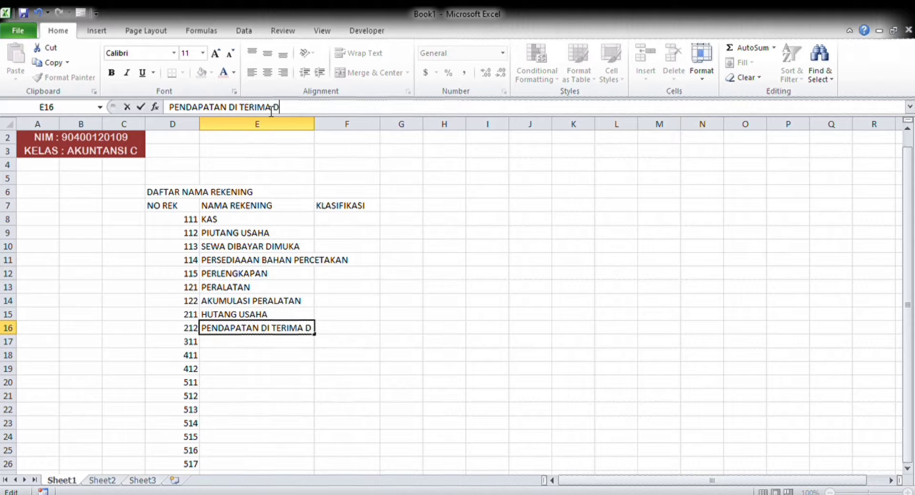
{"action": "type", "text": "I MU"}
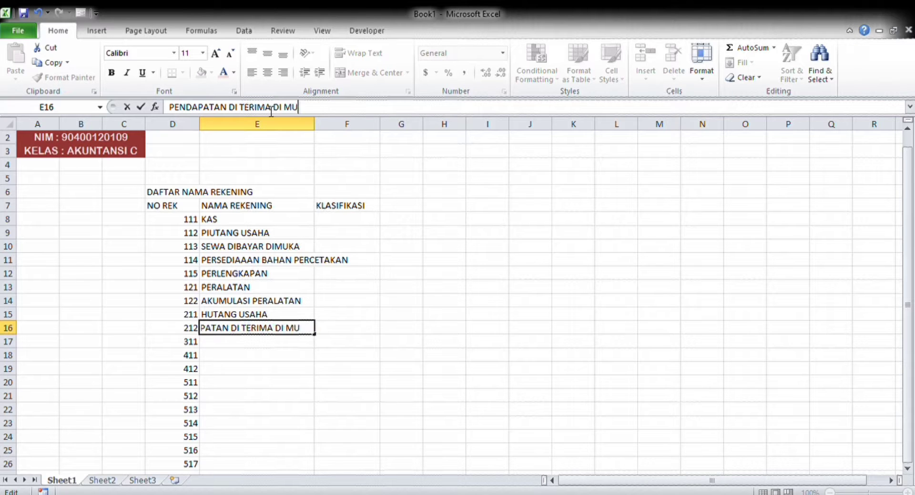
{"action": "type", "text": "KA"}
{"action": "left_click", "coordinate": [245, 346]}
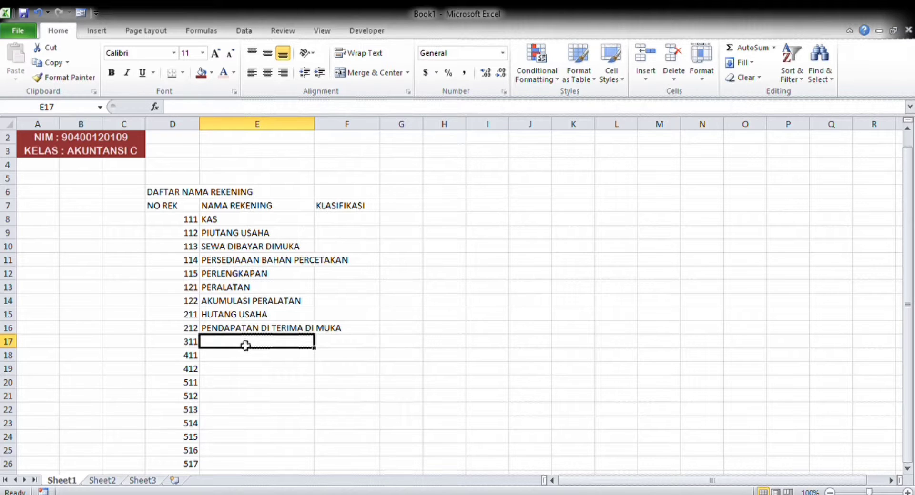
Enter the account name MODAL in cell E17 for code 311.
{"action": "type", "text": "MP"}
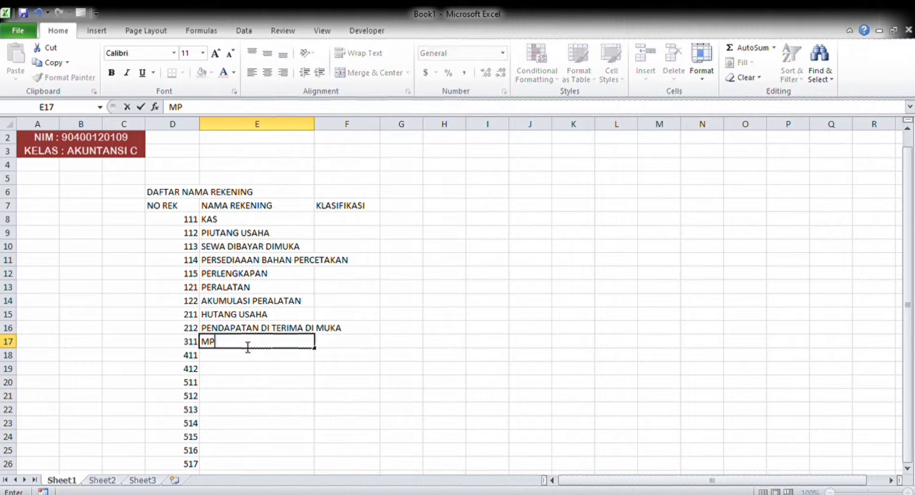
{"action": "key", "text": "BackSpace"}
{"action": "type", "text": "OD"}
{"action": "type", "text": "I"}
{"action": "key", "text": "BackSpace"}
{"action": "type", "text": "al"}
{"action": "key", "text": "BackSpace"}
{"action": "key", "text": "BackSpace"}
{"action": "type", "text": "AL"}
{"action": "key", "text": "Return"}
Enter the account name PENGHASILAN JASA PENCETAKAN in cell E18 for code 411.
{"action": "type", "text": "PEN"}
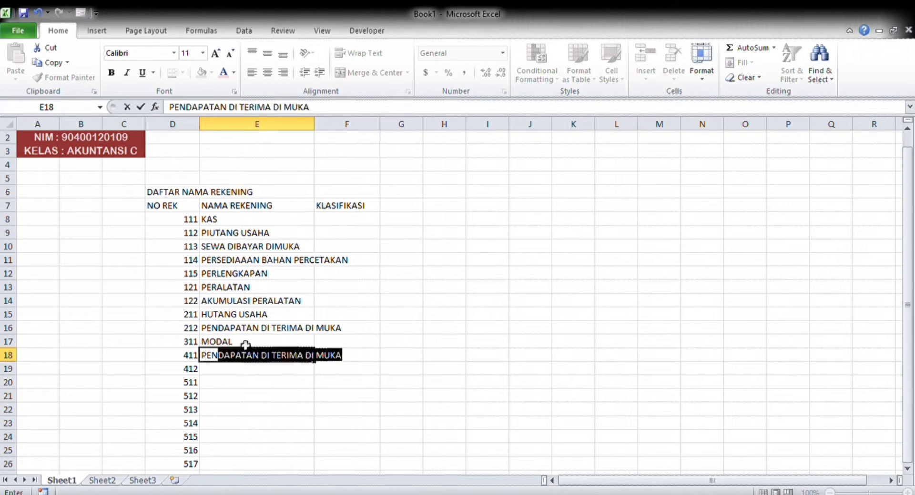
{"action": "type", "text": "GHAAS"}
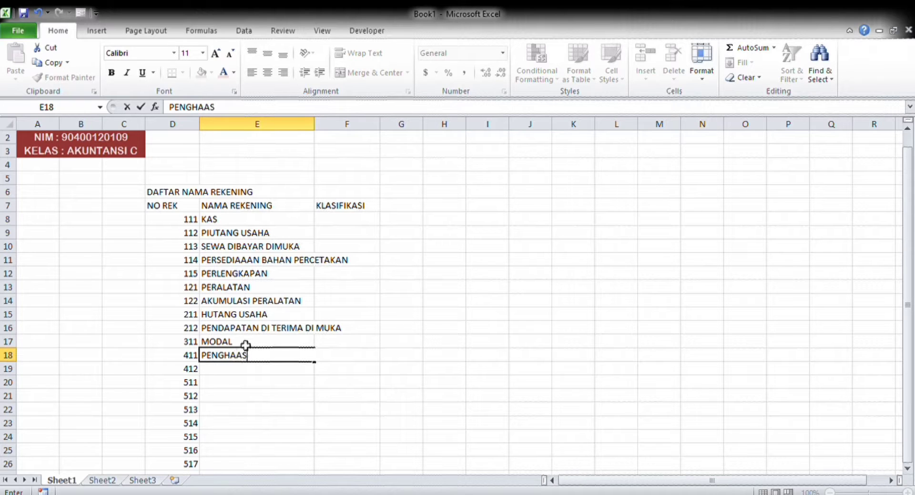
{"action": "key", "text": "BackSpace"}
{"action": "key", "text": "BackSpace"}
{"action": "type", "text": "SILAN JASA "}
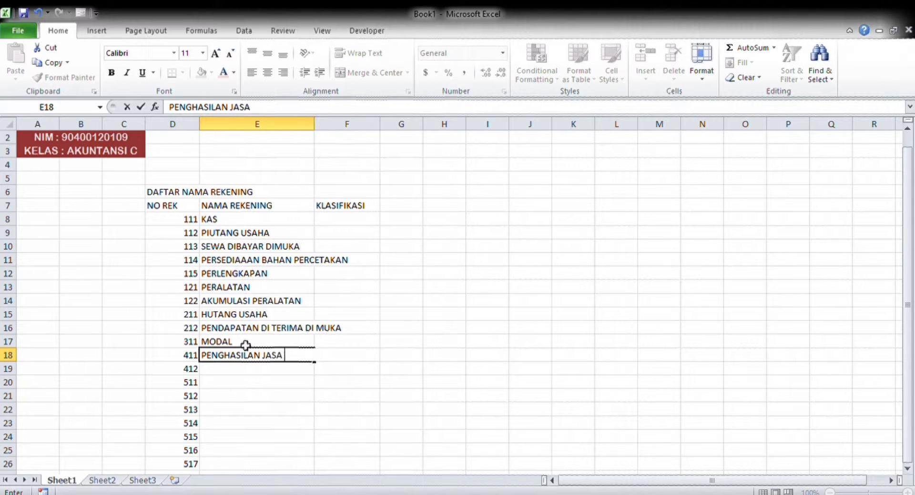
{"action": "type", "text": "PENCETAKA"}
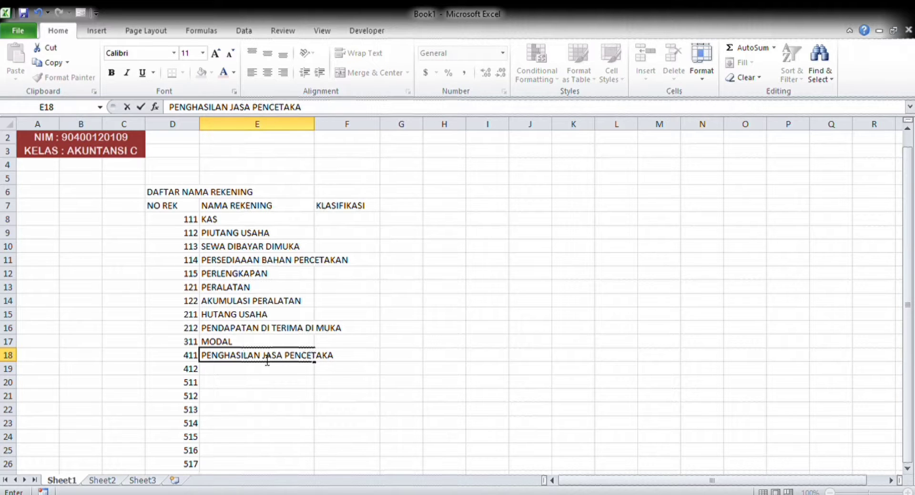
{"action": "type", "text": "N"}
{"action": "key", "text": "Return"}
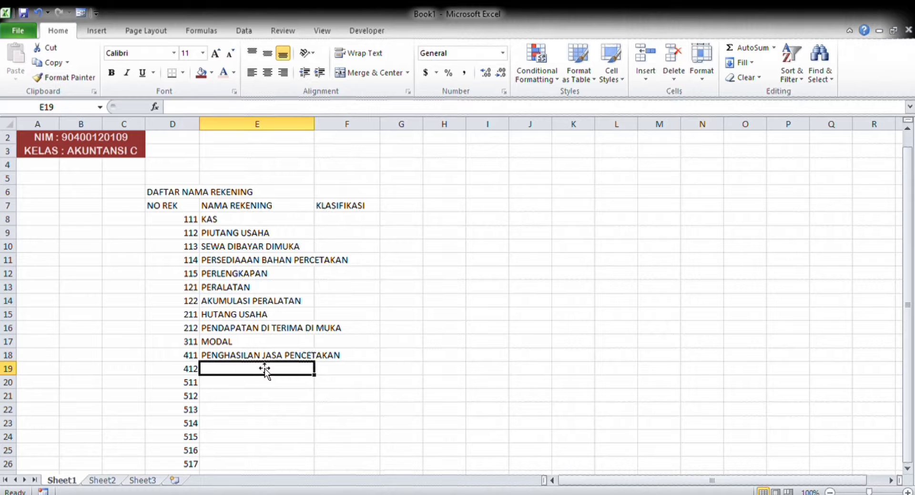
Change the first word of the account name in cell E18 to PENDAPATAN.
{"action": "left_click", "coordinate": [262, 361]}
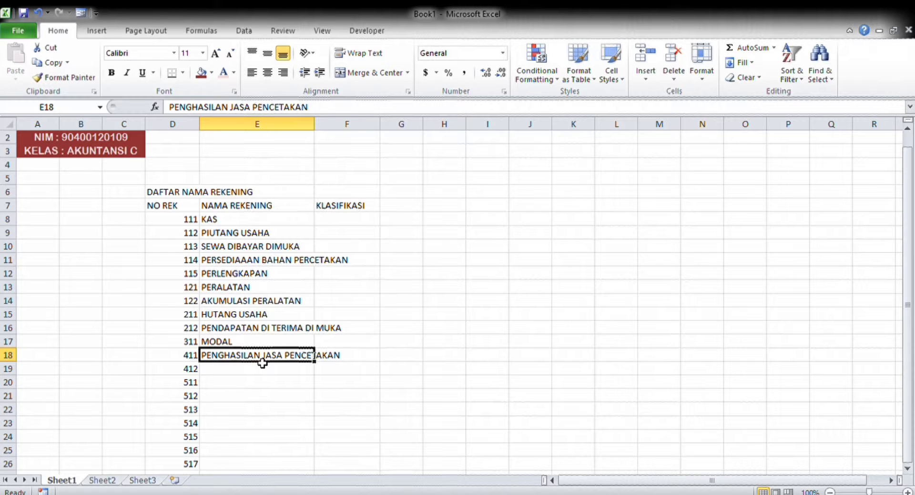
{"action": "left_click", "coordinate": [233, 109]}
{"action": "key", "text": "BackSpace"}
{"action": "key", "text": "BackSpace"}
{"action": "key", "text": "BackSpace"}
{"action": "key", "text": "BackSpace"}
{"action": "key", "text": "BackSpace"}
{"action": "key", "text": "BackSpace"}
{"action": "key", "text": "BackSpace"}
{"action": "key", "text": "BackSpace"}
{"action": "key", "text": "BackSpace"}
{"action": "key", "text": "BackSpace"}
{"action": "key", "text": "BackSpace"}
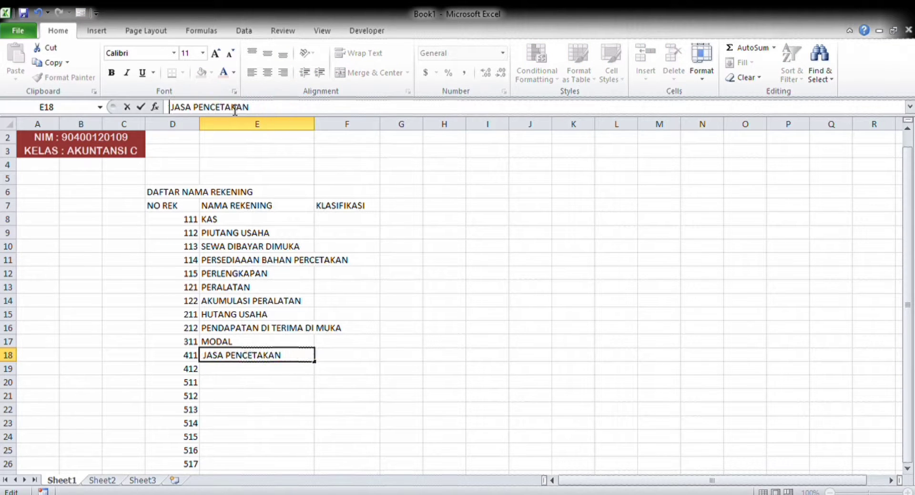
{"action": "type", "text": "PEM"}
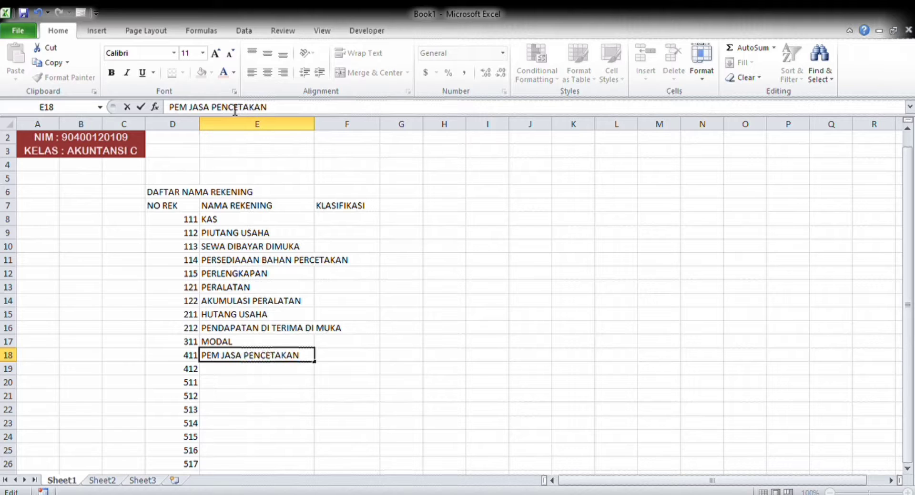
{"action": "key", "text": "BackSpace"}
{"action": "type", "text": "NDA"}
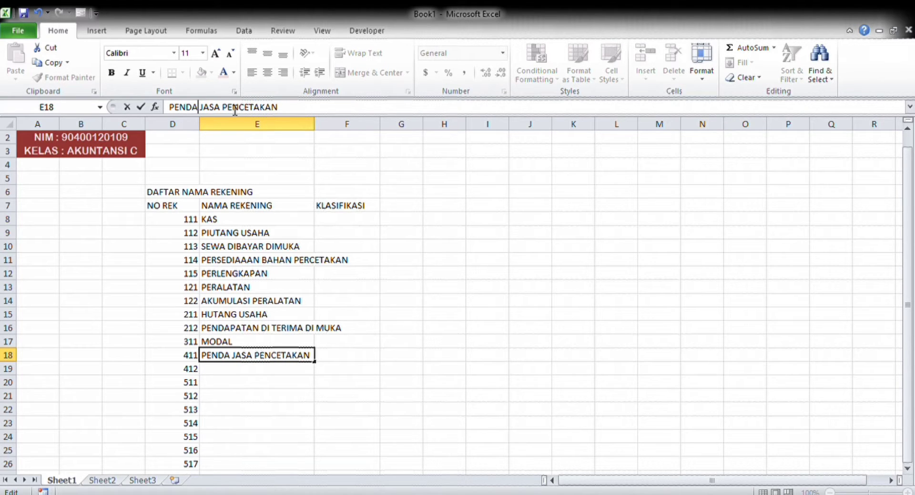
{"action": "type", "text": "PATA"}
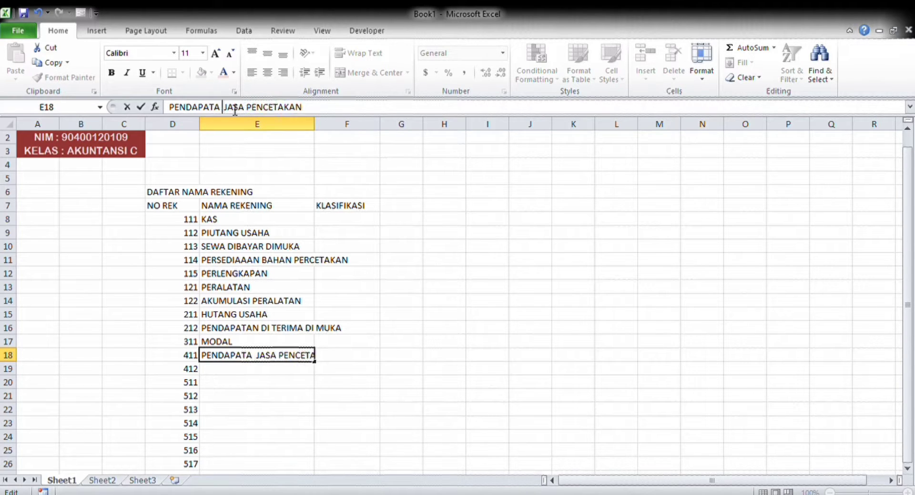
{"action": "key", "text": "BackSpace"}
{"action": "type", "text": "N"}
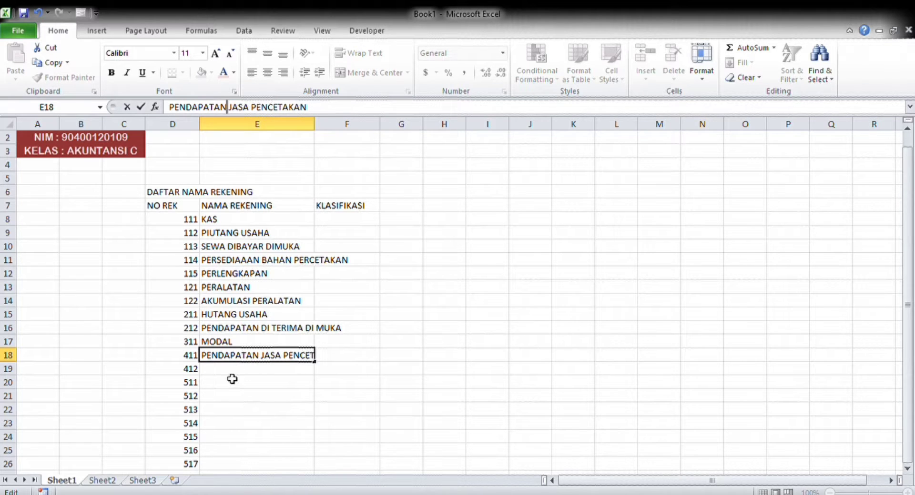
{"action": "key", "text": "Return"}
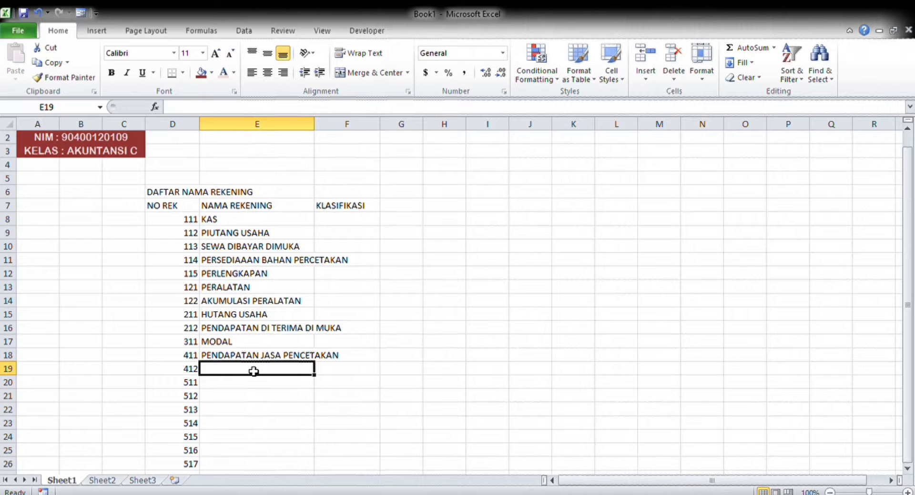
Correct the last word of the account name in cell E18 to PERCETAKAN.
{"action": "left_click", "coordinate": [307, 359]}
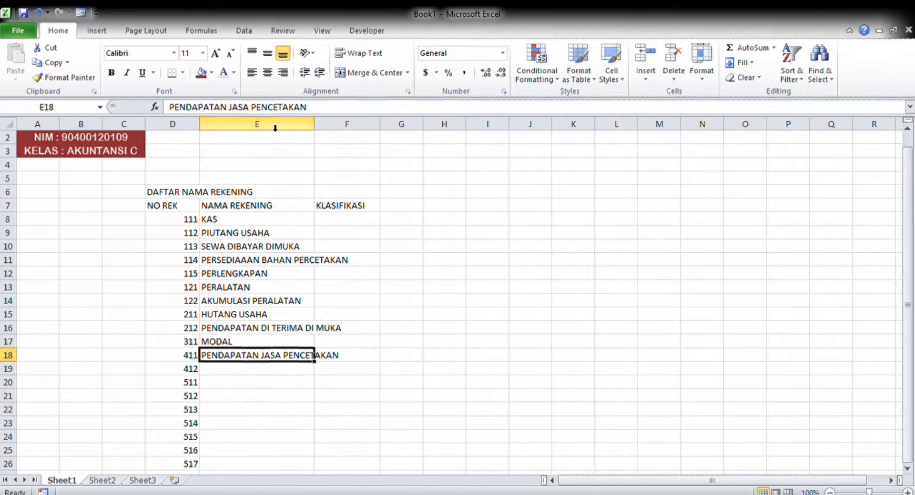
{"action": "left_click", "coordinate": [270, 110]}
{"action": "key", "text": "BackSpace"}
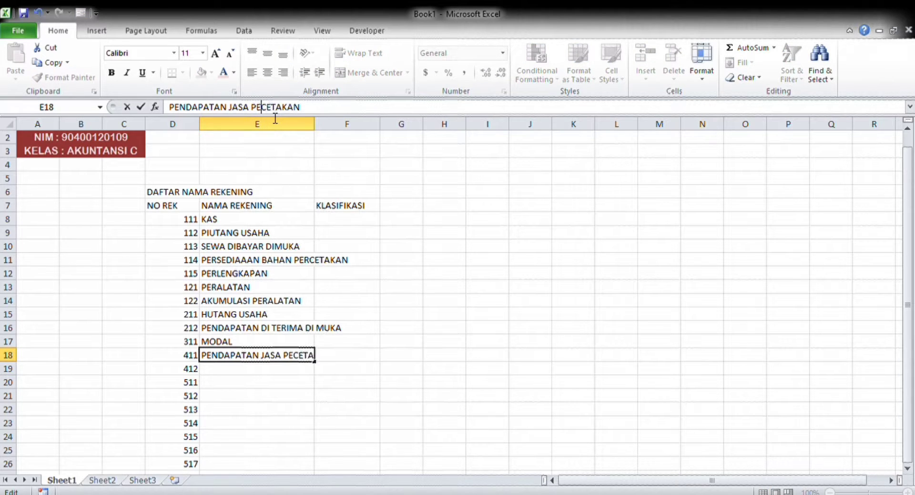
{"action": "type", "text": "R"}
{"action": "key", "text": "Return"}
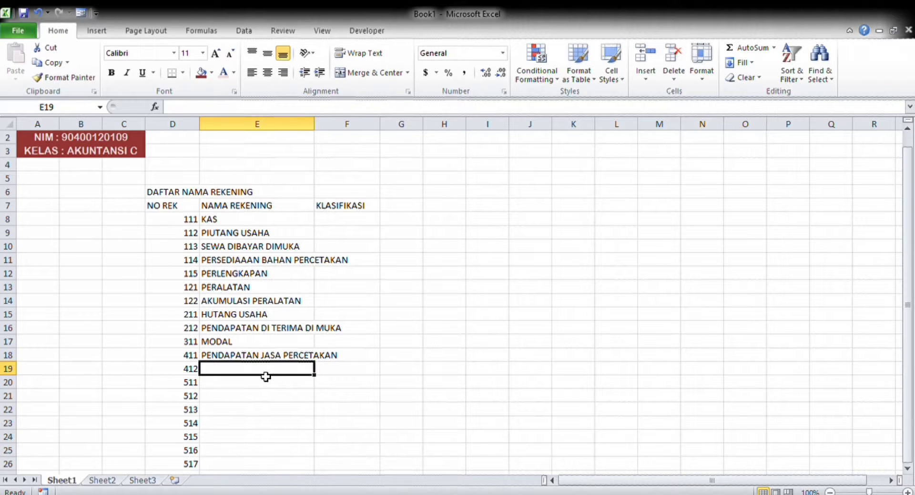
Enter the account name PENDAPATAN JASA LAIN in cell E19 for code 412.
{"action": "type", "text": "PENDAPA"}
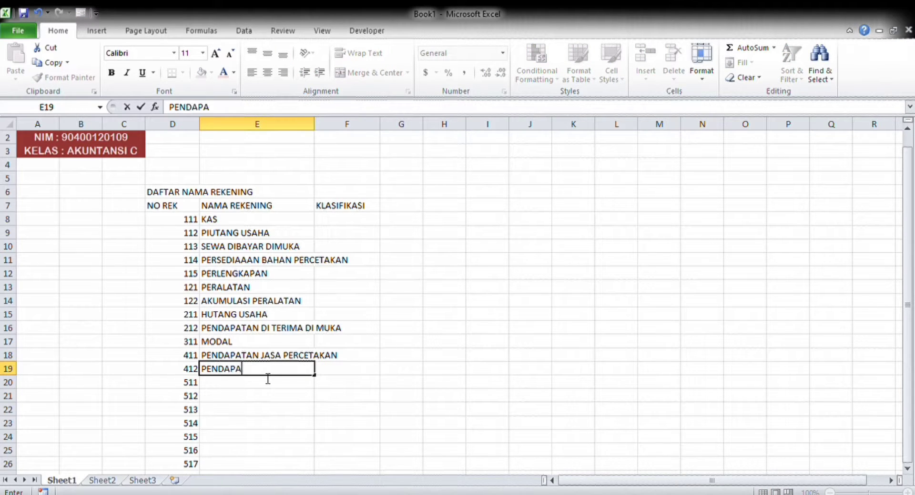
{"action": "type", "text": "TAN JA"}
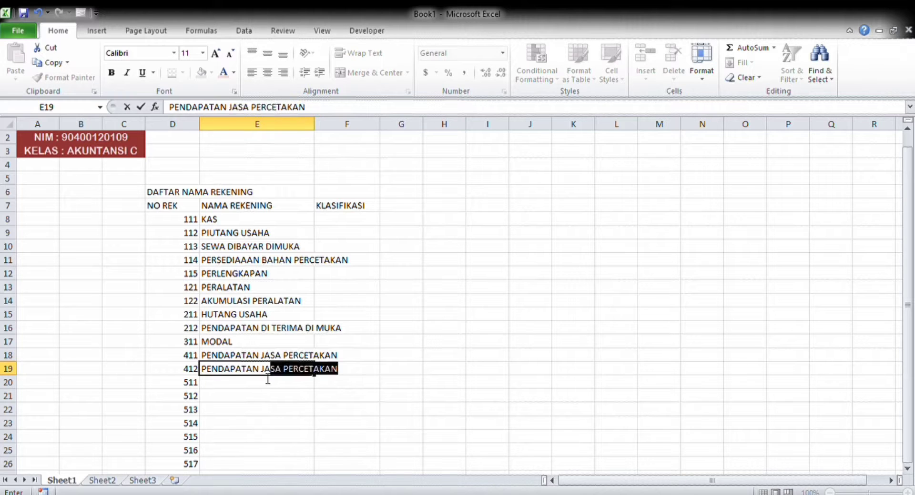
{"action": "type", "text": "SA LAIN"}
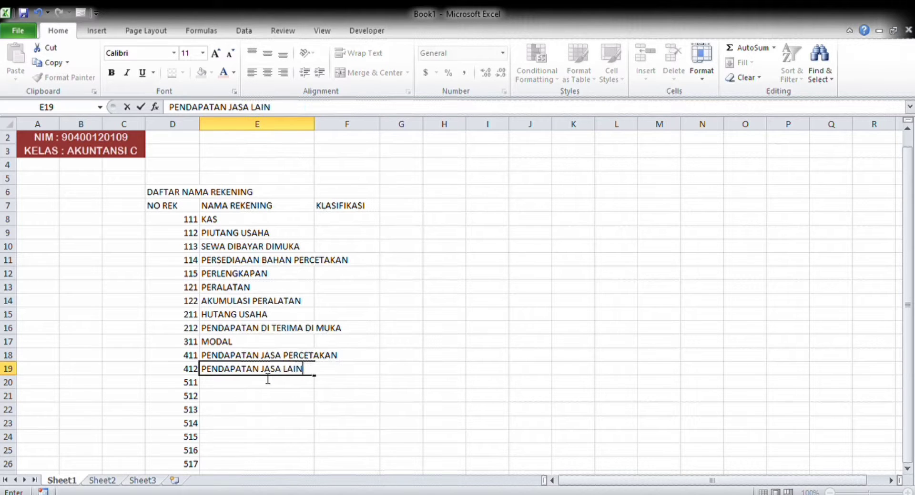
{"action": "key", "text": "Return"}
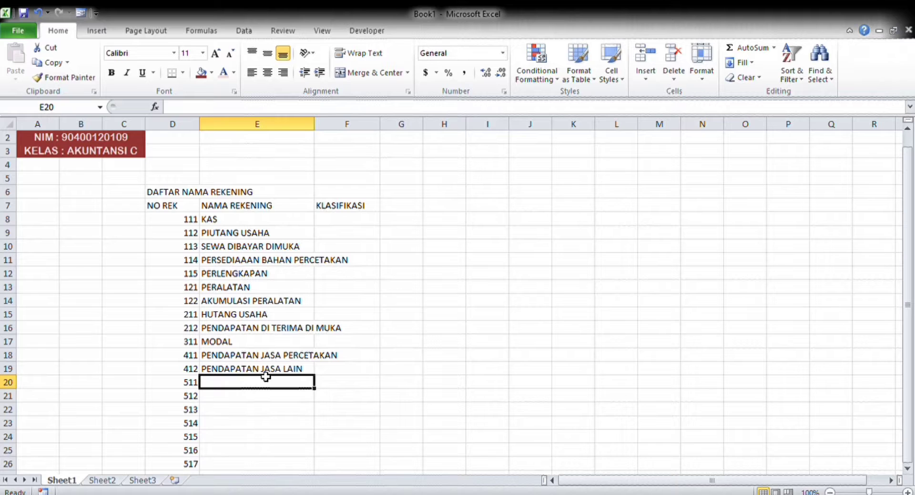
Enter the account names BEBAN IKLAN in cell E20 for code 511 and BEBAN GAJI in cell E21 for code 512.
{"action": "type", "text": "BEBA"}
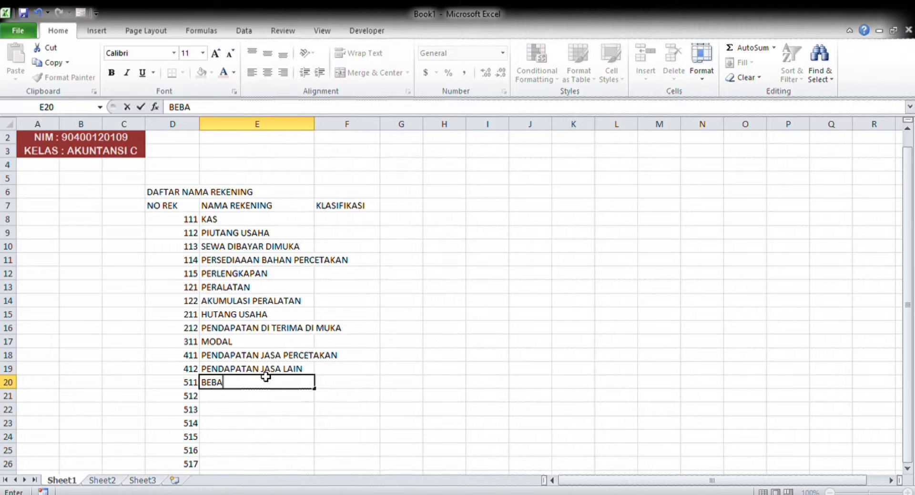
{"action": "type", "text": "N IKLAM"}
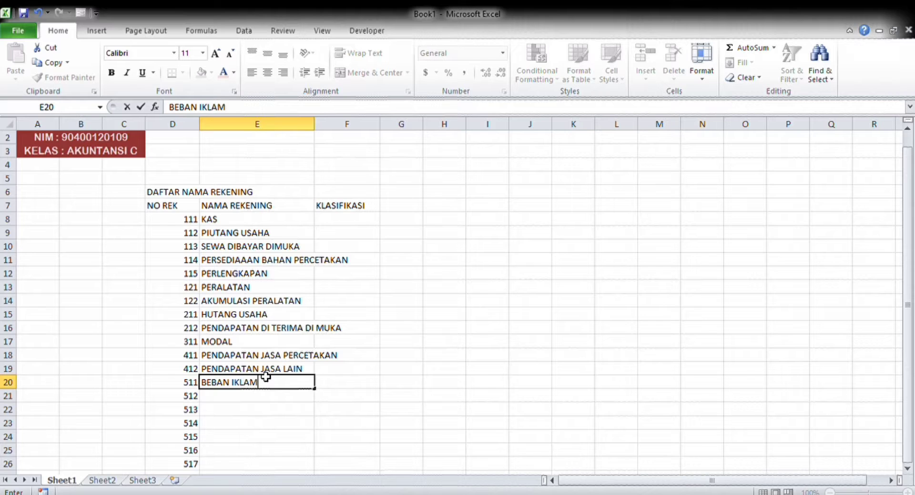
{"action": "key", "text": "BackSpace"}
{"action": "type", "text": "N"}
{"action": "key", "text": "Return"}
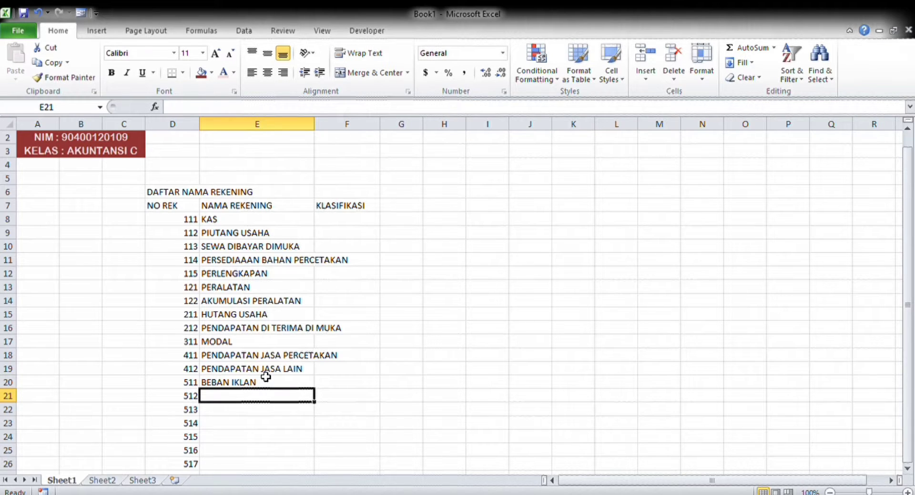
{"action": "type", "text": "BEBAN "}
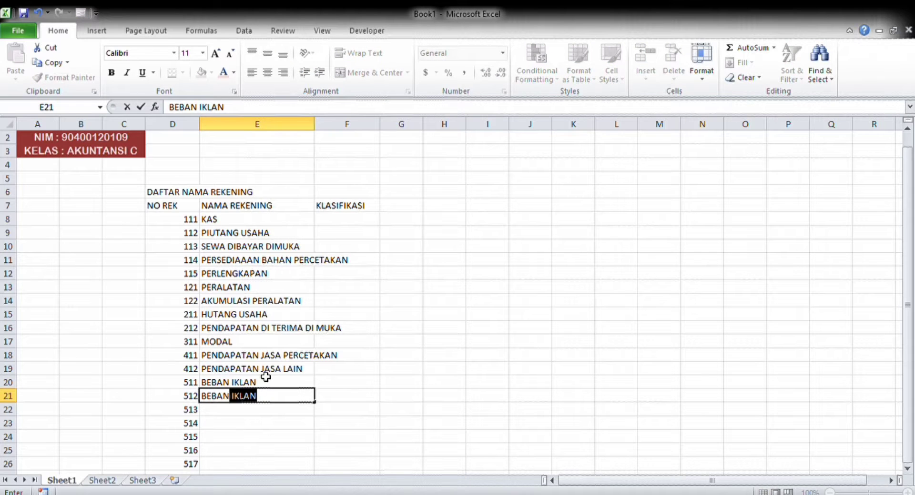
{"action": "type", "text": "GAJI"}
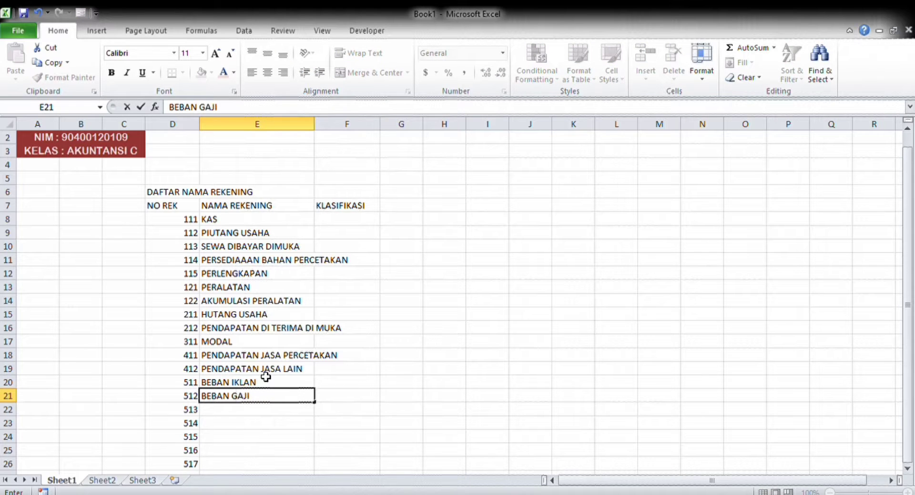
{"action": "key", "text": "Return"}
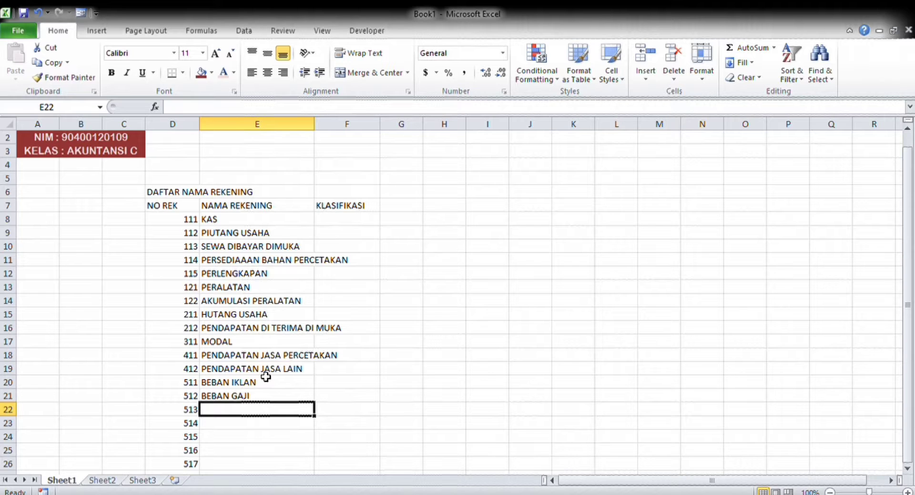
Enter the account name BEBAN PEMELIHARAAN PERALATAN in cell E22 for code 513.
{"action": "type", "text": "BEBAN "}
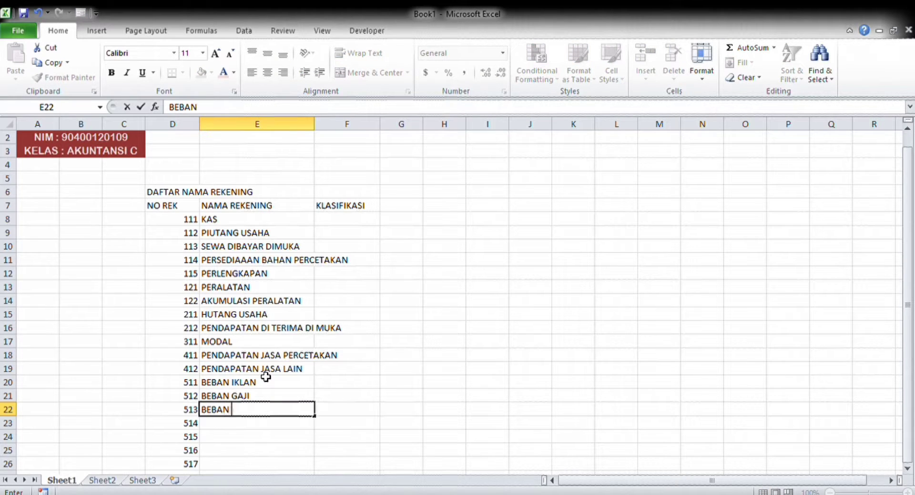
{"action": "type", "text": "PEMELI"}
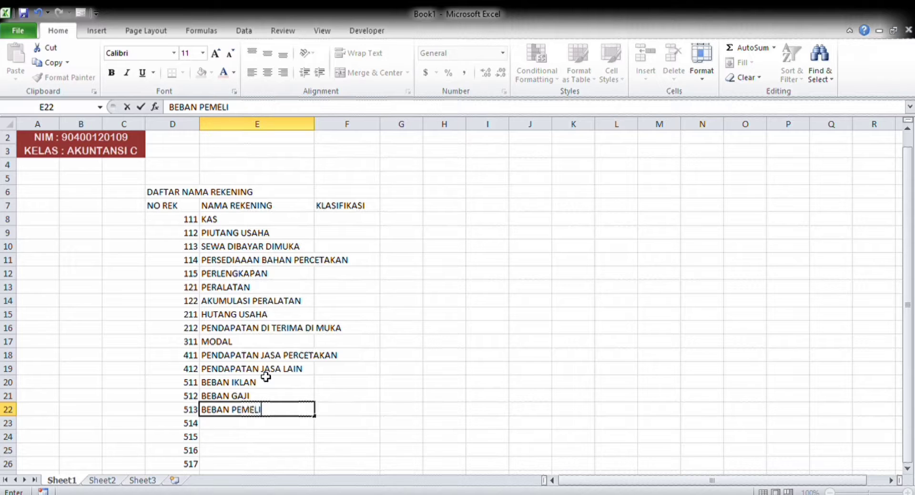
{"action": "type", "text": "HARAA"}
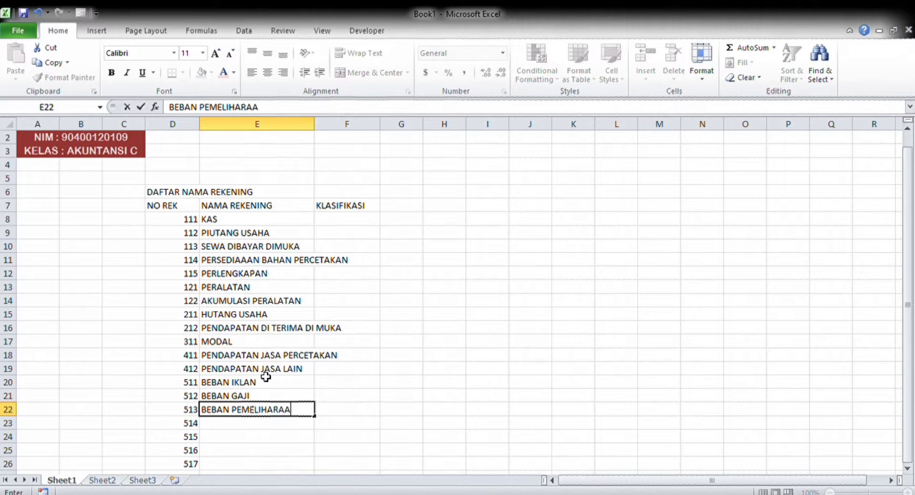
{"action": "type", "text": "N PERA"}
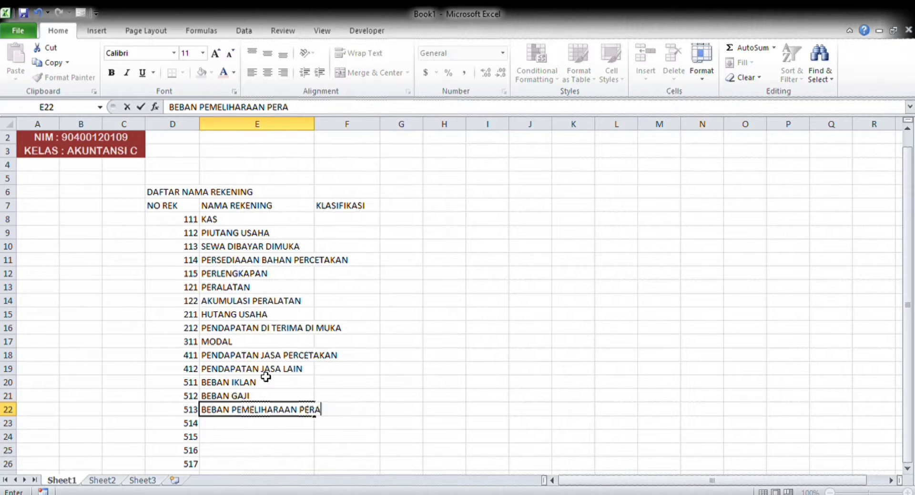
{"action": "type", "text": "LATAN"}
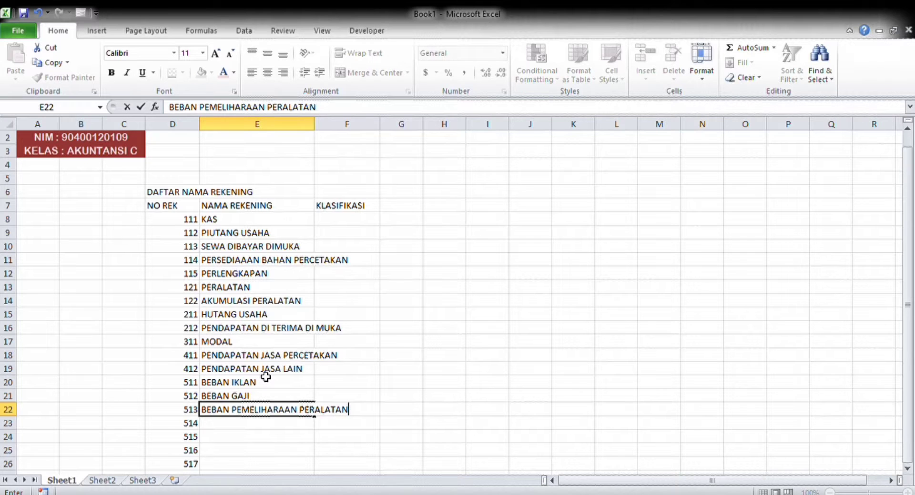
{"action": "key", "text": "Tab"}
{"action": "key", "text": "Left"}
{"action": "key", "text": "Down"}
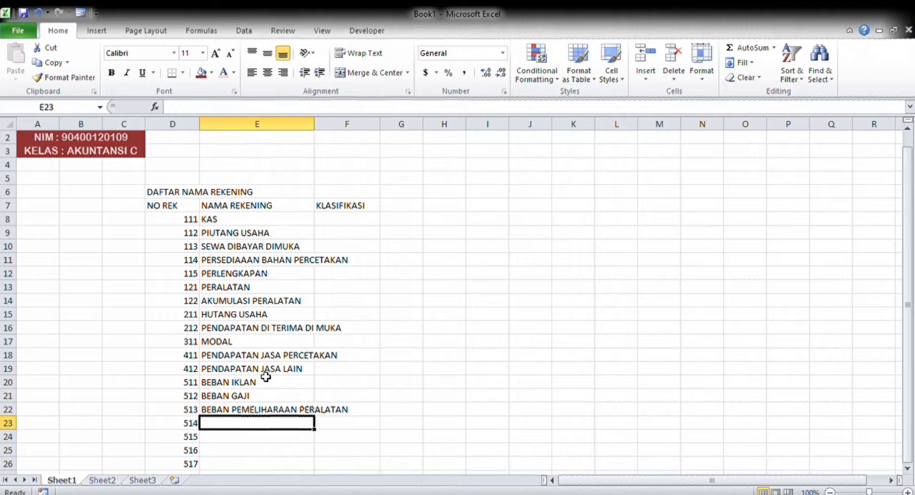
Enter the account name BEBAN PENYUSUTAN PERALATAN in cell E23 for code 514.
{"action": "type", "text": "BEB"}
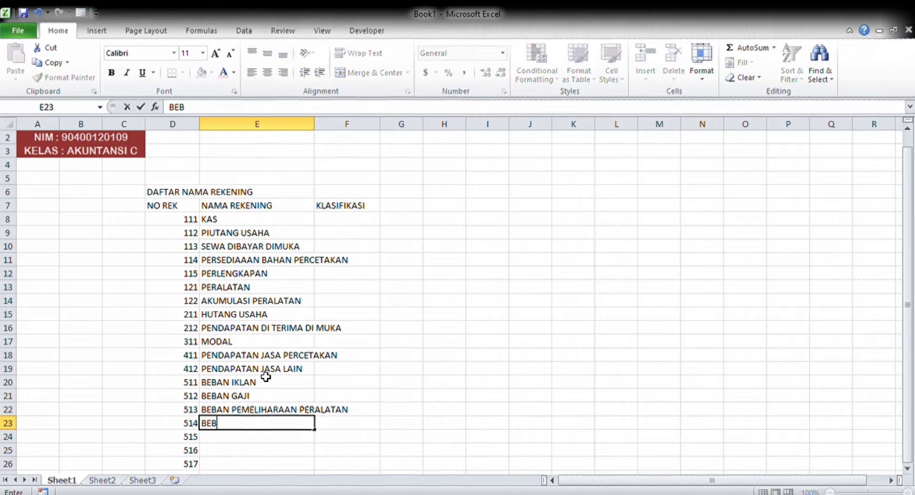
{"action": "type", "text": "AN PENYU"}
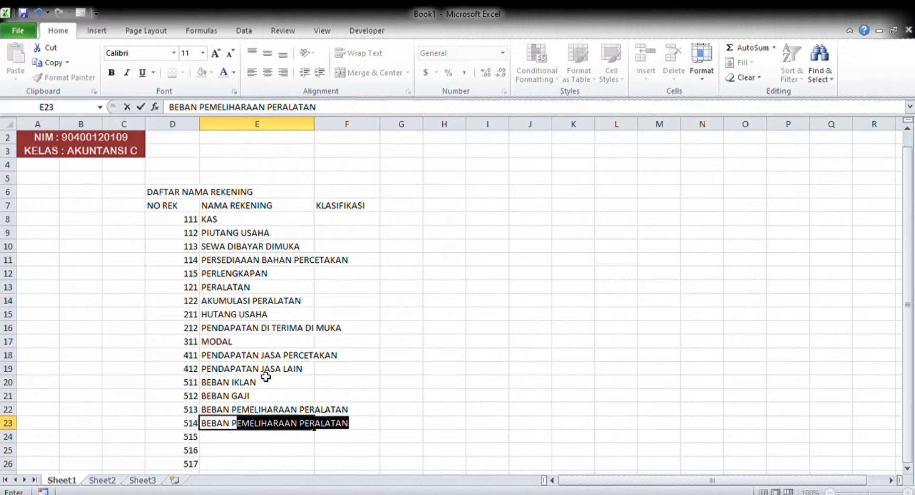
{"action": "type", "text": "S"}
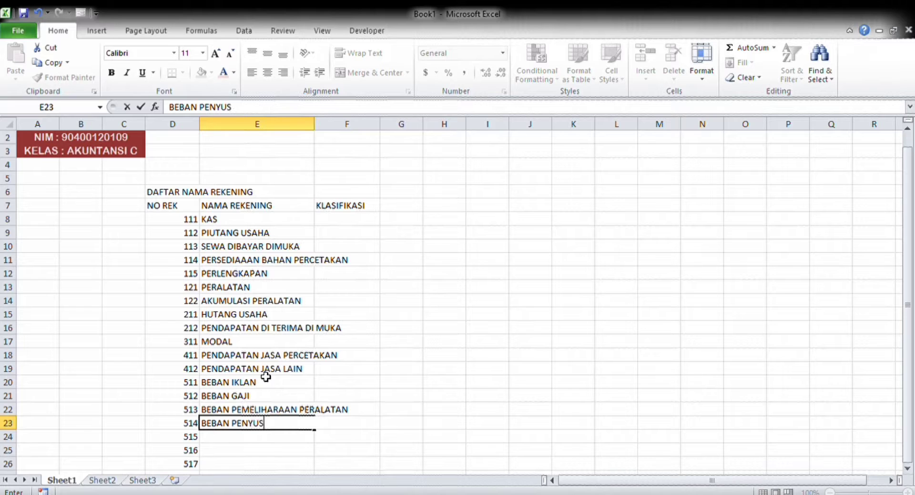
{"action": "type", "text": "UTAN PERALATAN"}
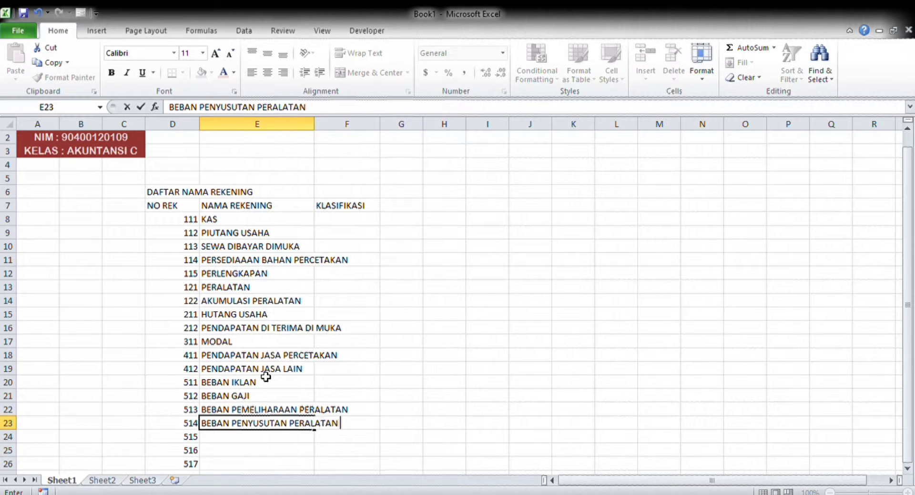
{"action": "key", "text": "Return"}
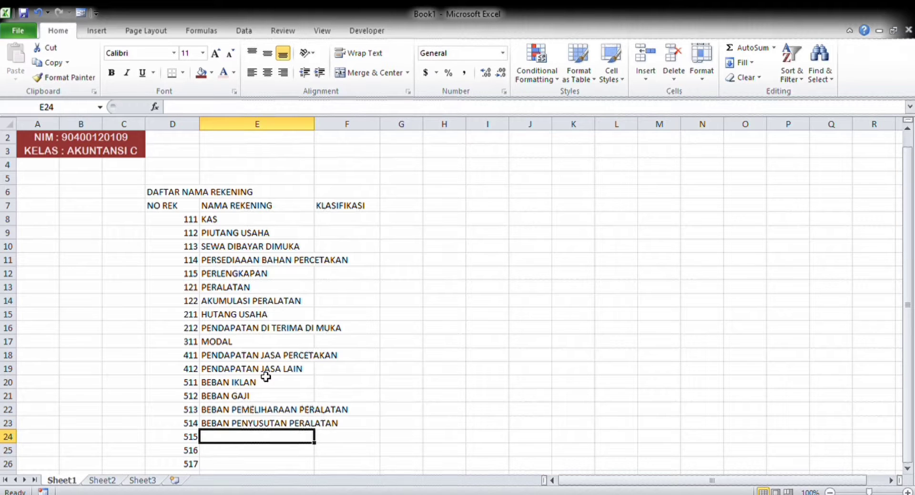
Enter the account names BEBAN LISTRIK in cell E24 for code 515 and BEBAN TELEPON in cell E25 for code 516.
{"action": "type", "text": "BEBA"}
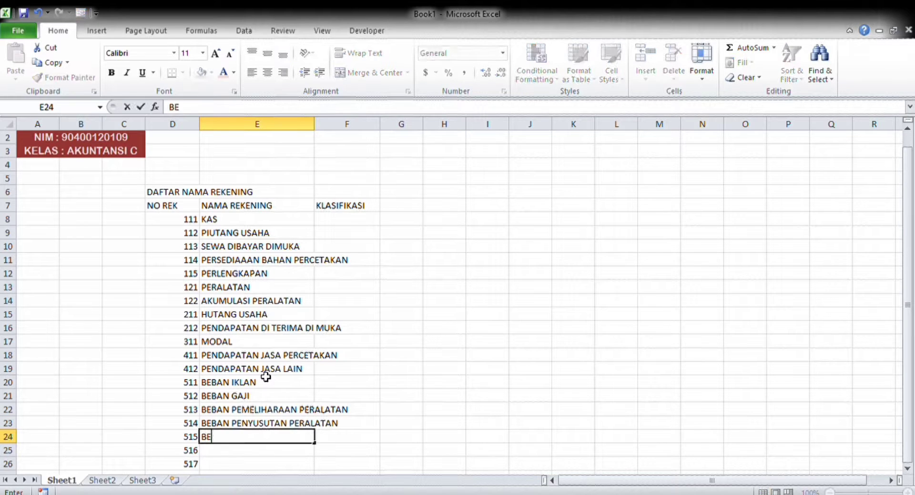
{"action": "type", "text": "ISTRIK"}
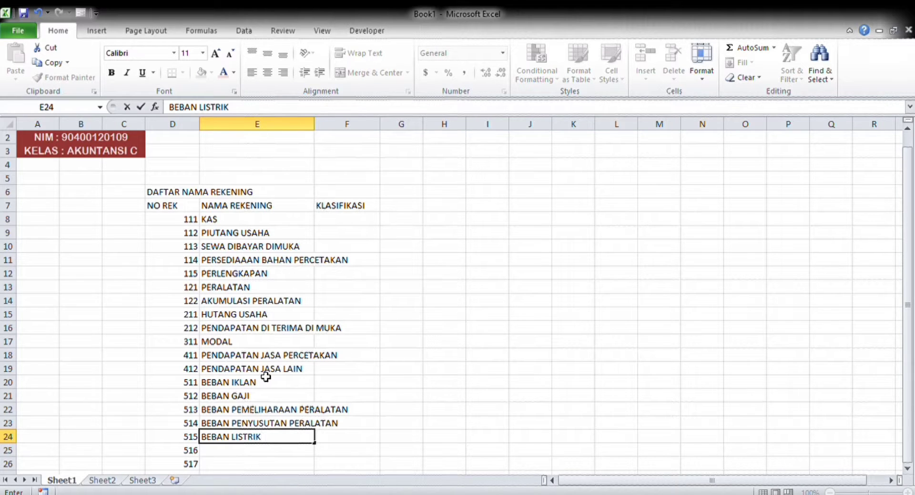
{"action": "key", "text": "Return"}
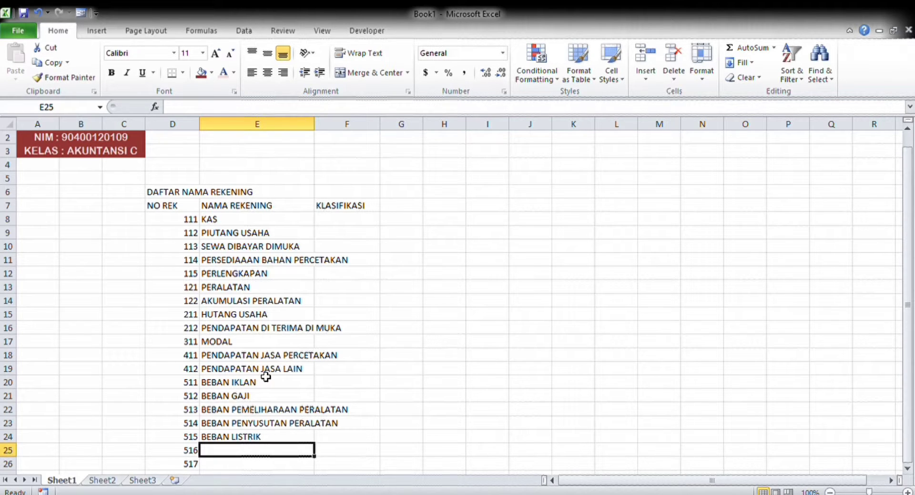
{"action": "type", "text": "BE"}
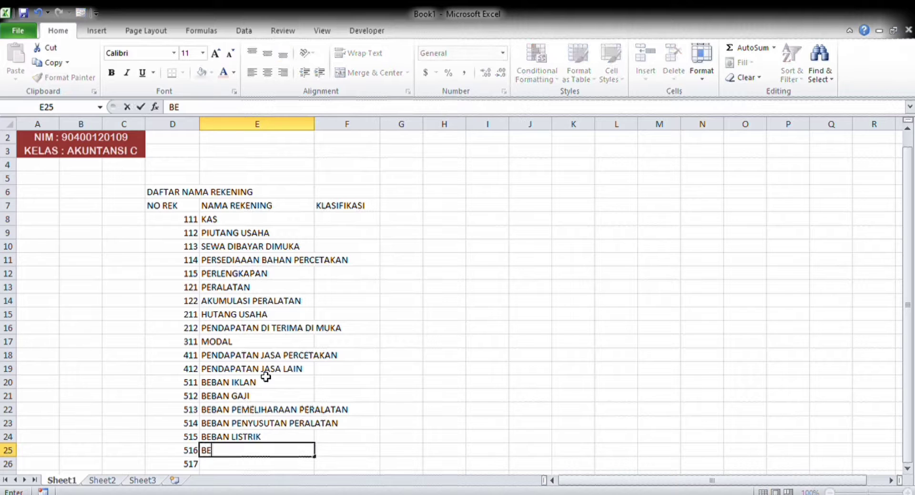
{"action": "type", "text": "BAN TELEPON"}
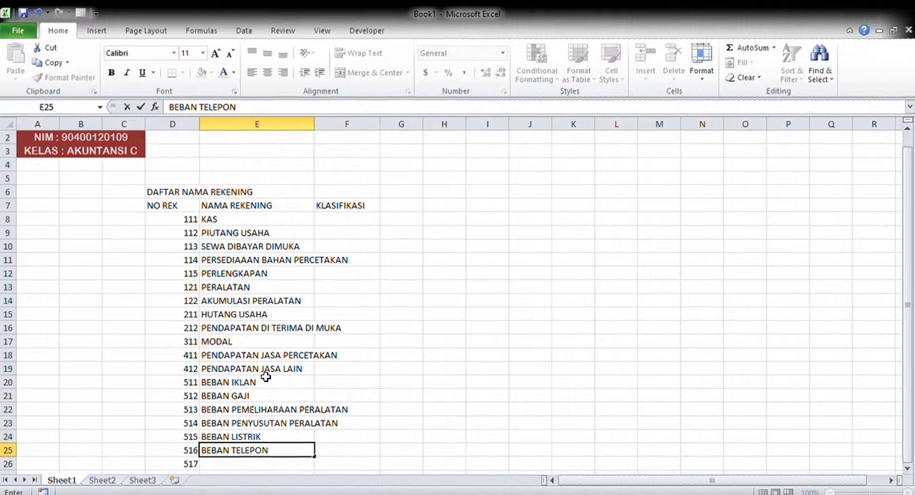
{"action": "key", "text": "Return"}
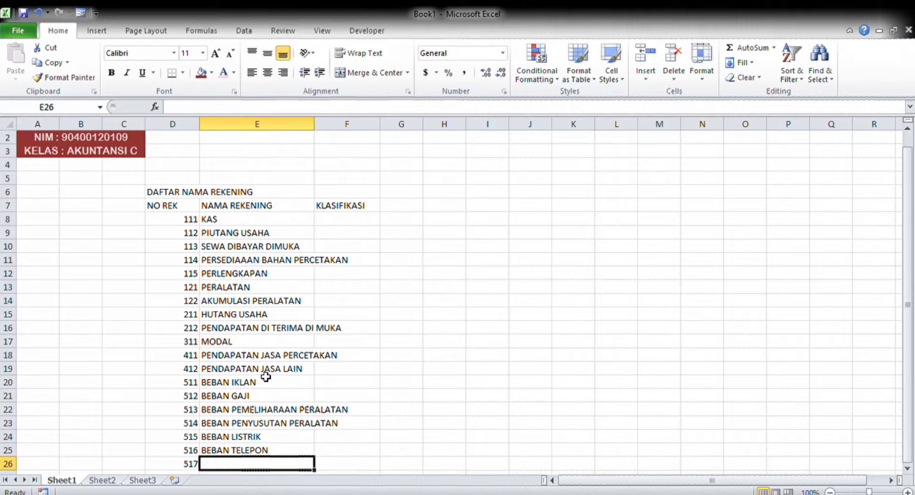
Enter the account name BEBAN IURAN SAMPAH in cell E26 for code 517.
{"action": "type", "text": "BEN"}
{"action": "key", "text": "BackSpace"}
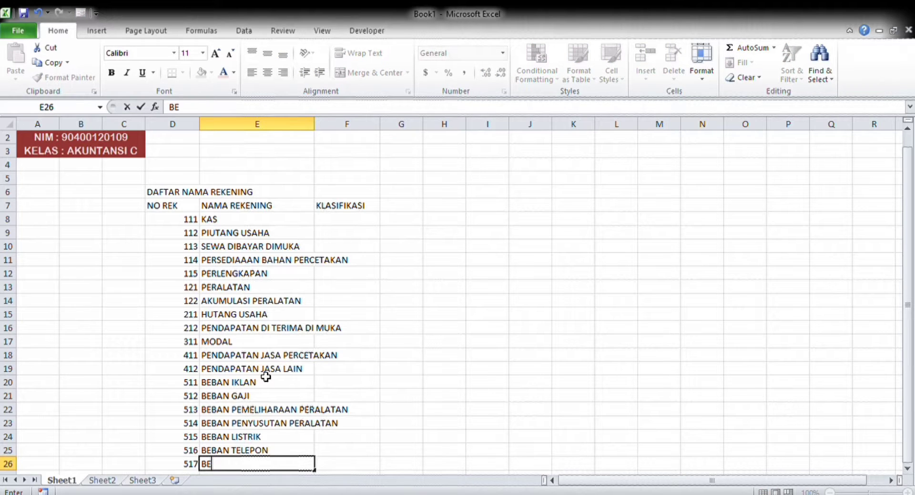
{"action": "type", "text": "BAN IURA"}
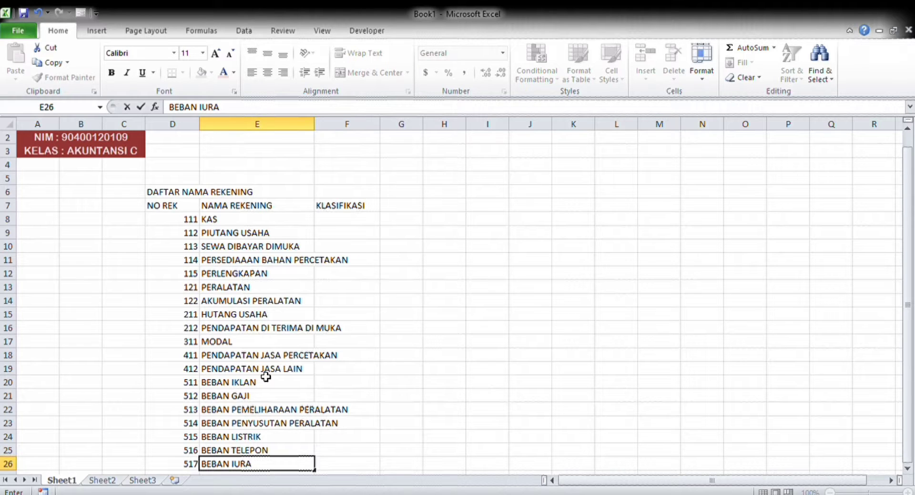
{"action": "type", "text": "N SAMPAH"}
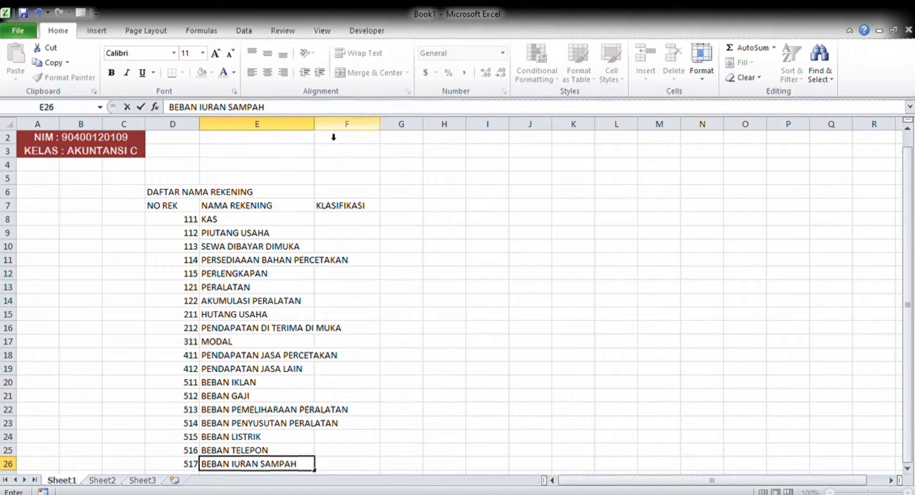
{"action": "left_click", "coordinate": [401, 178]}
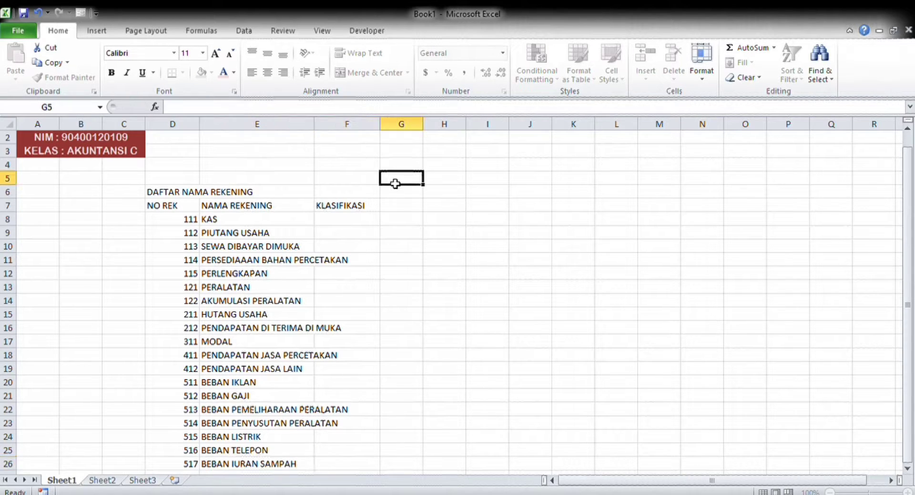
Widen column E to fit the longest account names and make column F slightly wider.
{"action": "left_click_drag", "start_coordinate": [318, 128], "coordinate": [354, 128]}
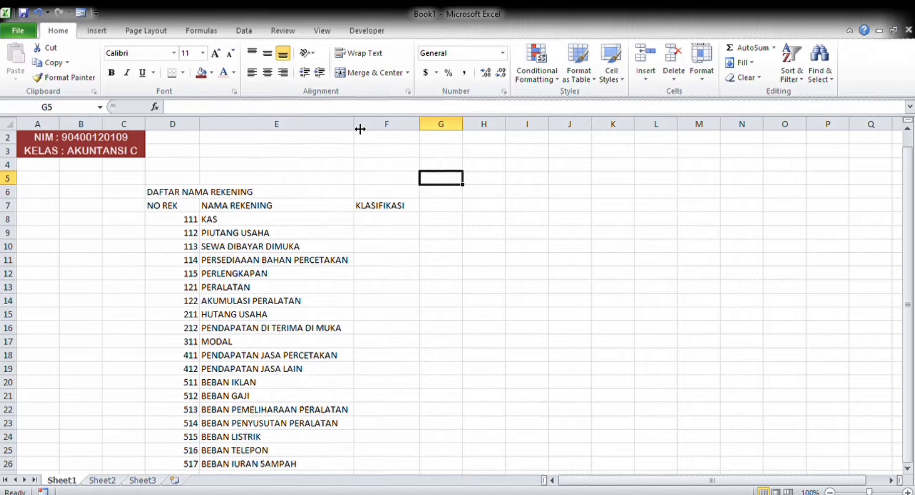
{"action": "left_click_drag", "start_coordinate": [420, 128], "coordinate": [432, 128]}
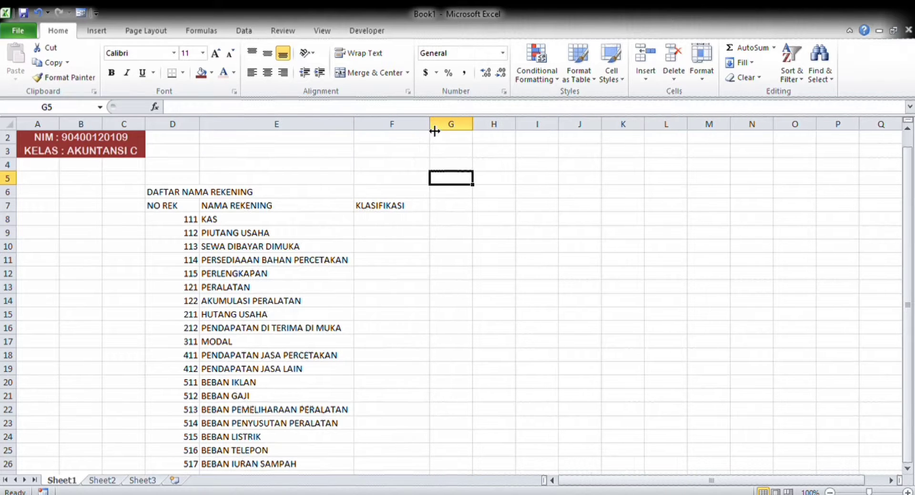
Enter the classification AKTIVA LANCAR in cell F8 and fill it down to F12 for codes 111 to 115.
{"action": "left_click", "coordinate": [368, 225]}
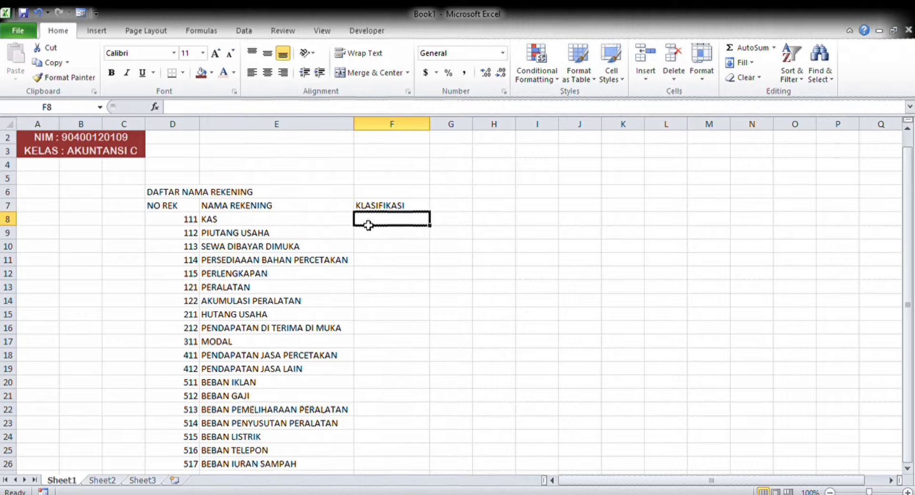
{"action": "type", "text": "AKTIVA"}
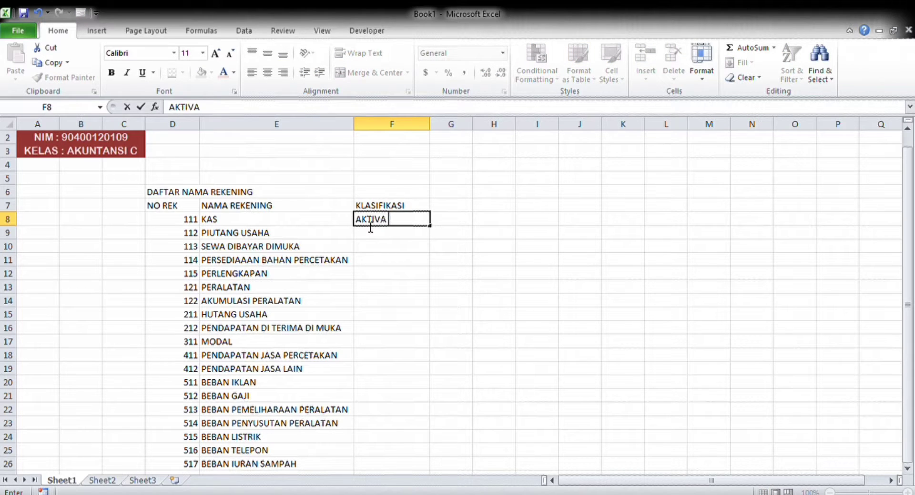
{"action": "type", "text": " LANCA"}
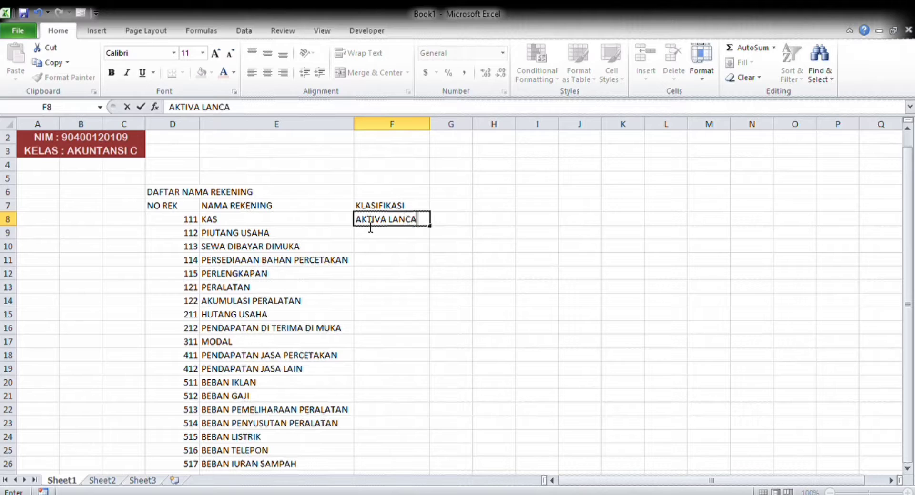
{"action": "type", "text": "R"}
{"action": "left_click_drag", "start_coordinate": [435, 230], "coordinate": [430, 276]}
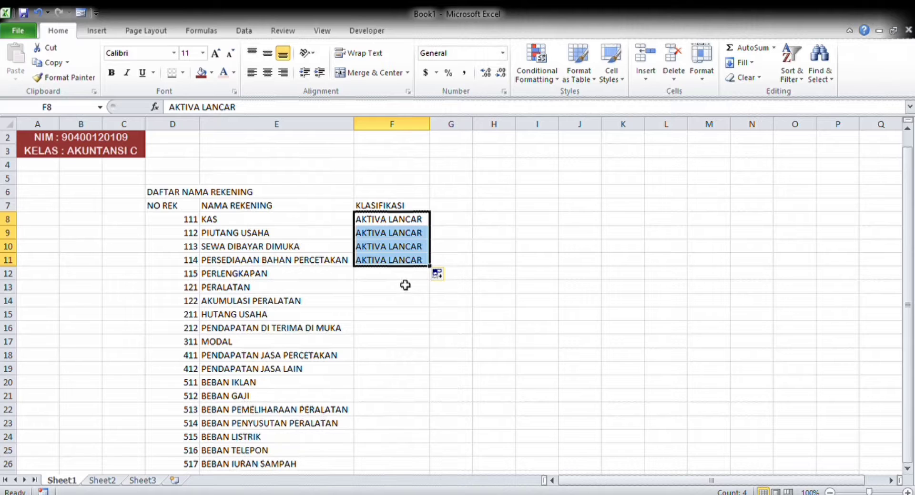
{"action": "left_click_drag", "start_coordinate": [430, 267], "coordinate": [431, 278]}
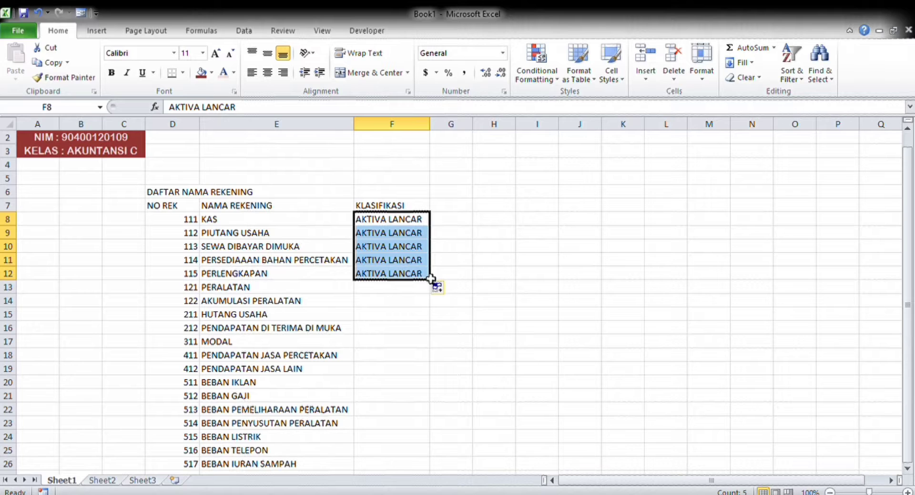
{"action": "left_click", "coordinate": [390, 292]}
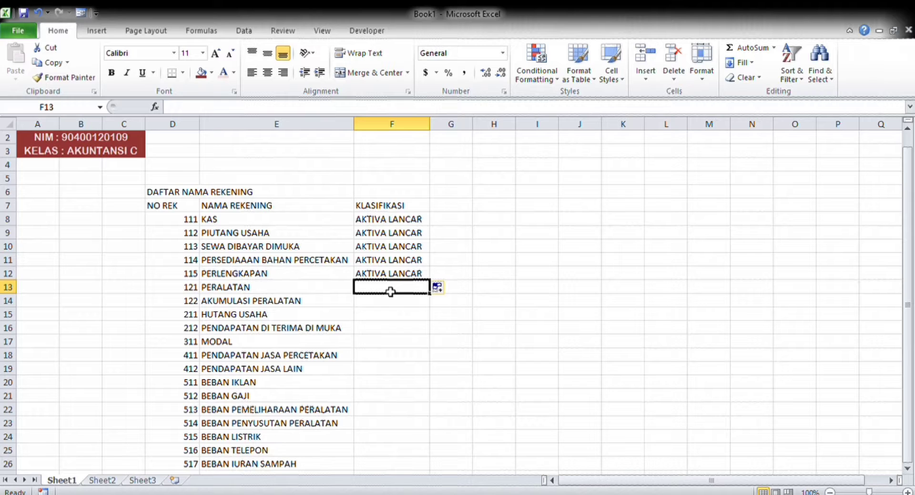
Enter the classifications AKTIVA TETAP in cell F13 for code 121 and AKUMULASI in cell F14 for code 122.
{"action": "type", "text": "AKT"}
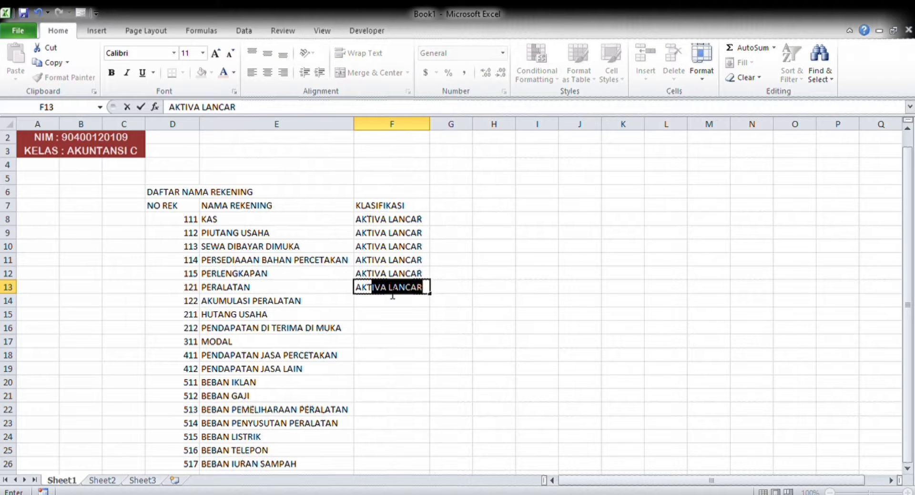
{"action": "type", "text": "IVA T"}
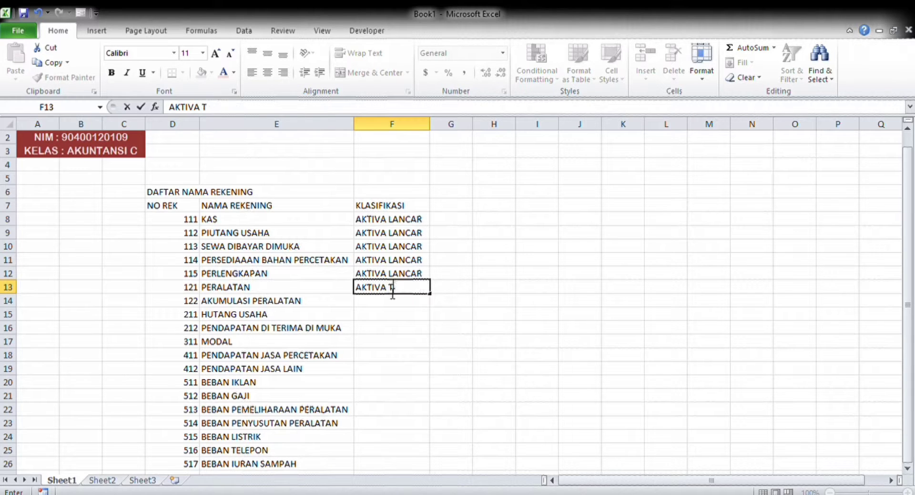
{"action": "type", "text": "ETAO"}
{"action": "key", "text": "BackSpace"}
{"action": "type", "text": "P"}
{"action": "key", "text": "Return"}
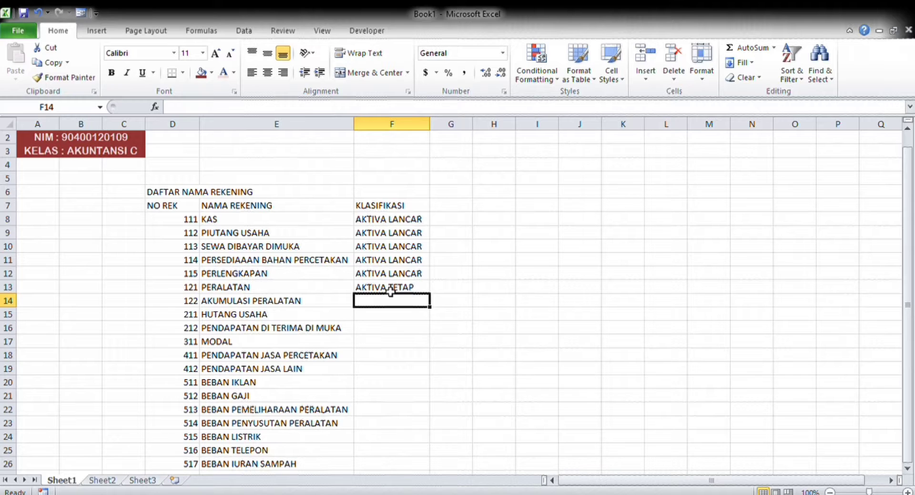
{"action": "type", "text": "AKU"}
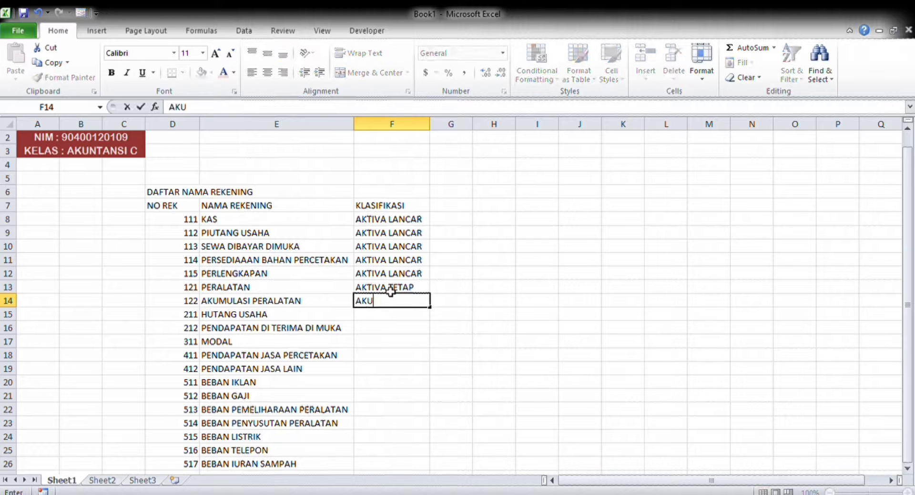
{"action": "type", "text": "MULASI"}
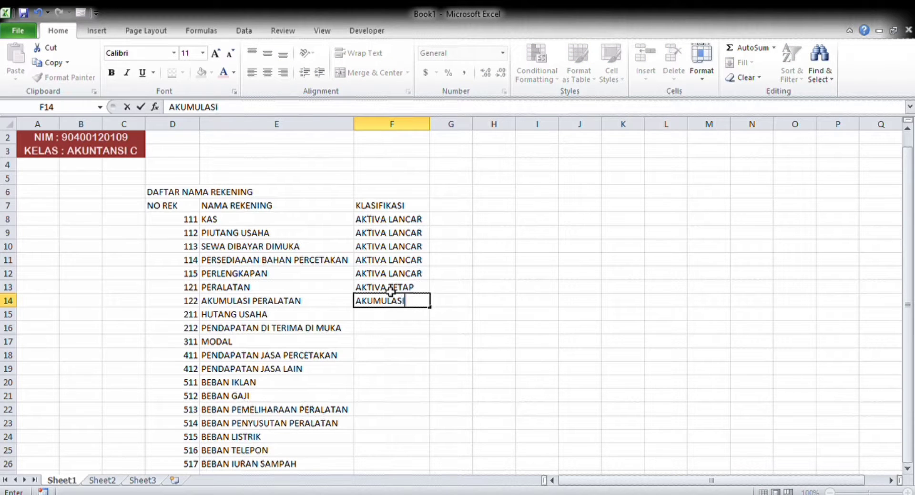
{"action": "key", "text": "Return"}
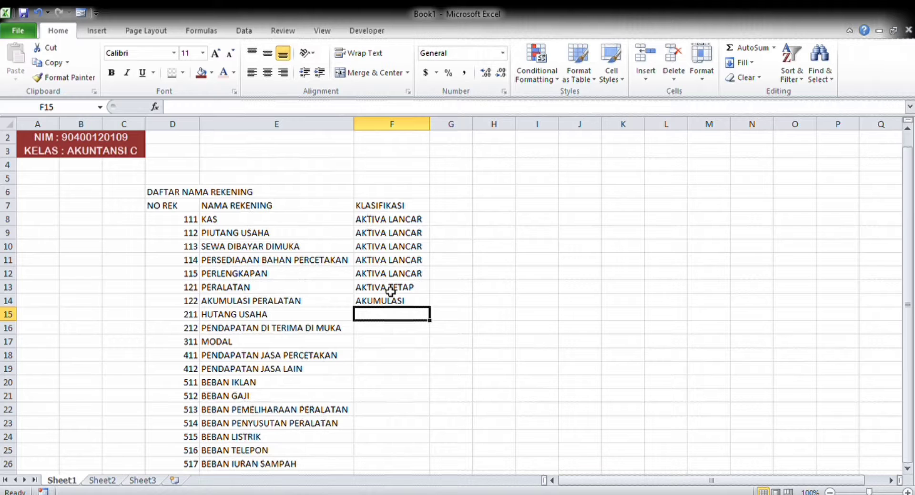
Enter the classification KEWAJIBAN in cells F15 and F16 for codes 211 and 212.
{"action": "type", "text": "KEWAJINA"}
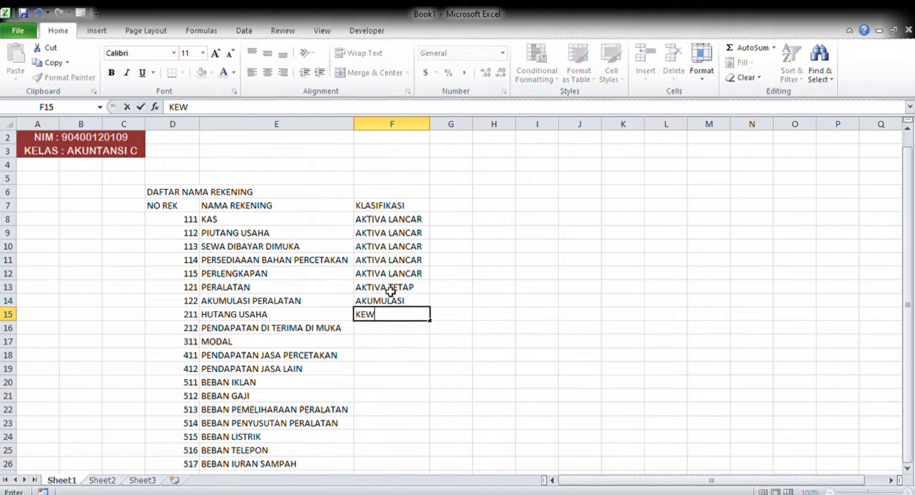
{"action": "key", "text": "BackSpace"}
{"action": "key", "text": "BackSpace"}
{"action": "type", "text": "BAN"}
{"action": "key", "text": "Return"}
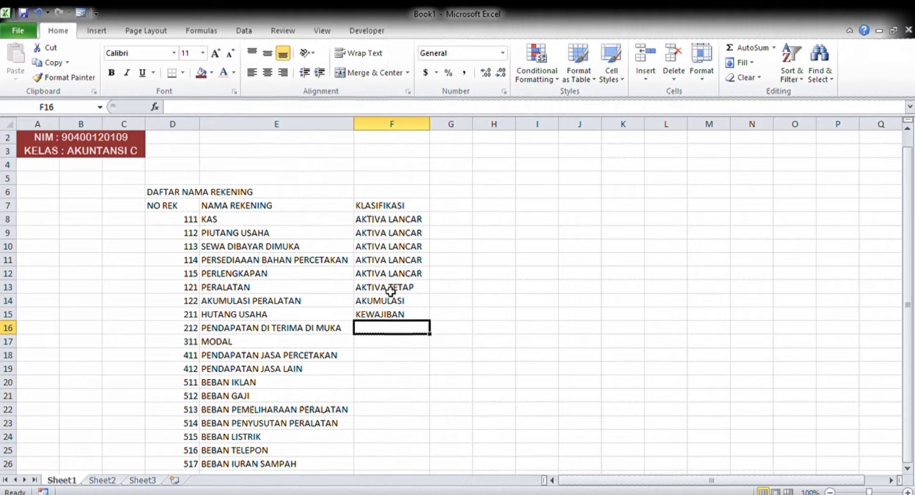
{"action": "type", "text": "K"}
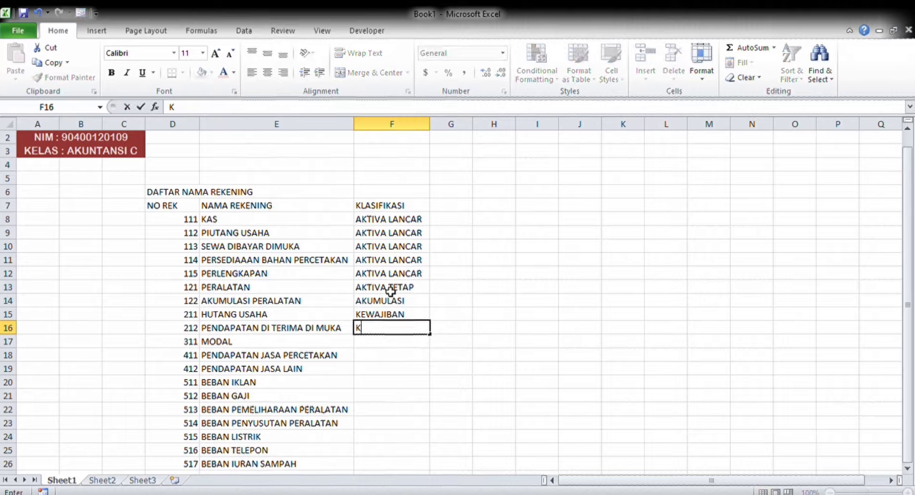
{"action": "type", "text": "EWAJIBAN"}
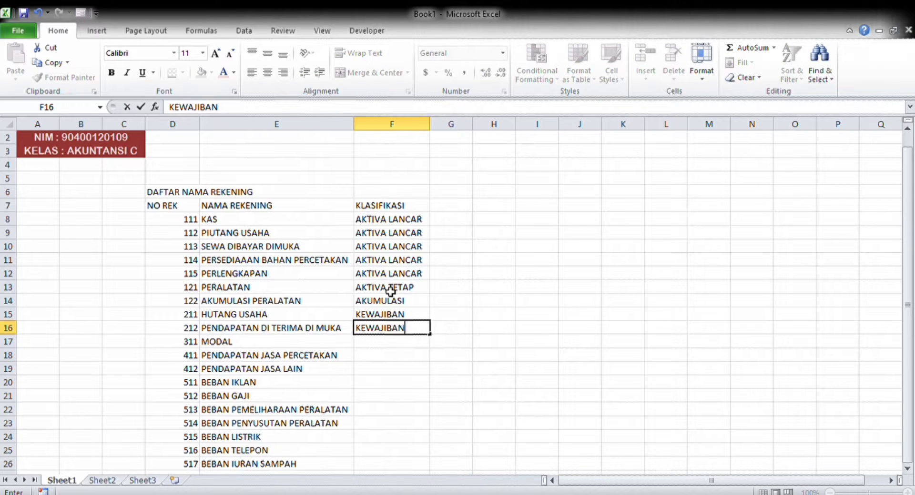
{"action": "key", "text": "Return"}
Enter the classification MODAL in cell F17 for code 311.
{"action": "type", "text": "M"}
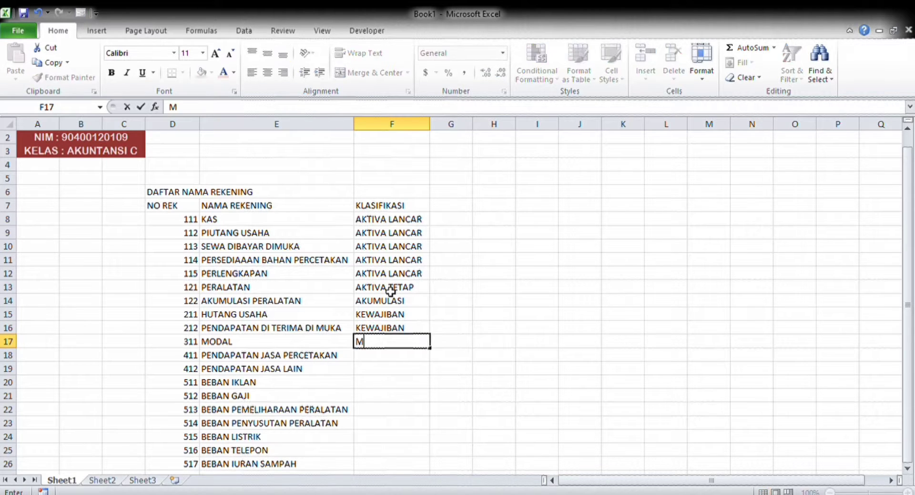
{"action": "type", "text": "ODAL"}
{"action": "key", "text": "Return"}
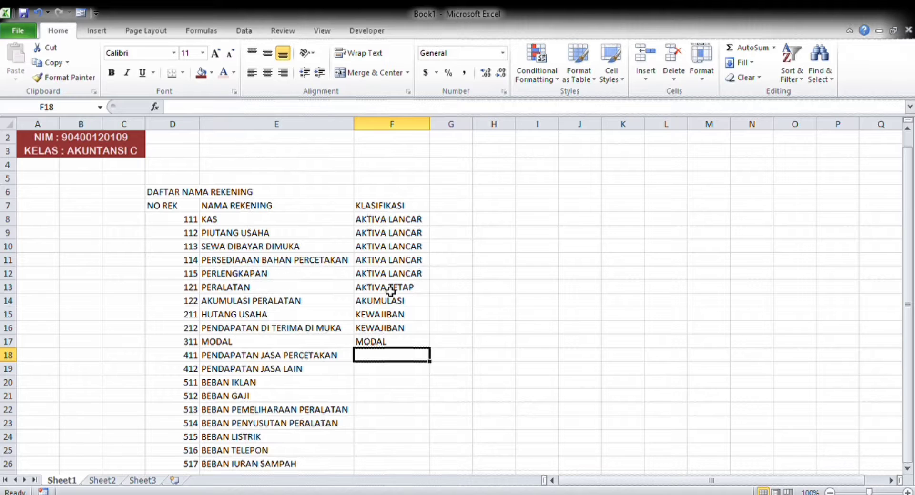
Enter the classification PENDAPATAN in cells F18 and F19 for codes 411 and 412.
{"action": "type", "text": "PEN"}
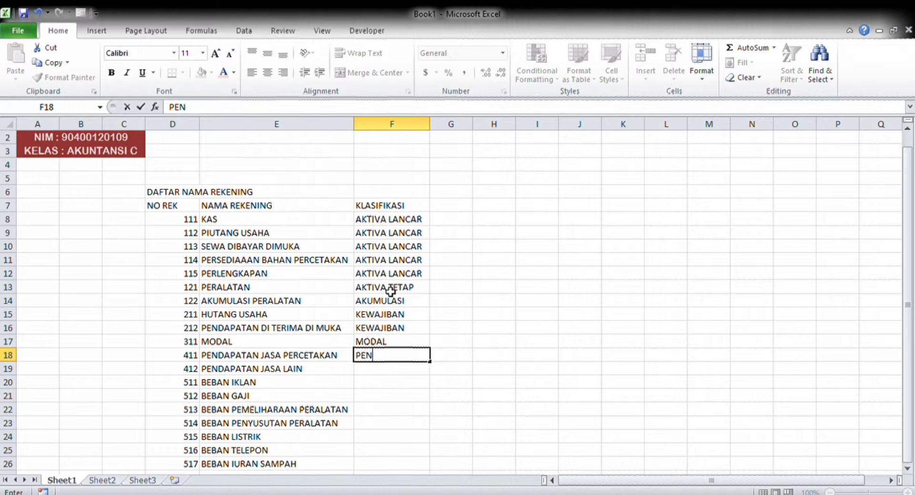
{"action": "type", "text": "DAPATAN"}
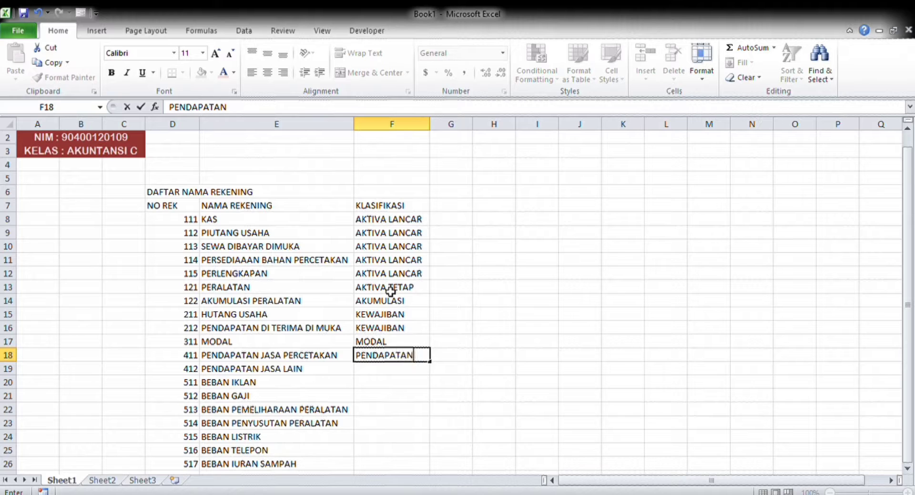
{"action": "key", "text": "Return"}
{"action": "type", "text": "PE"}
{"action": "key", "text": "Tab"}
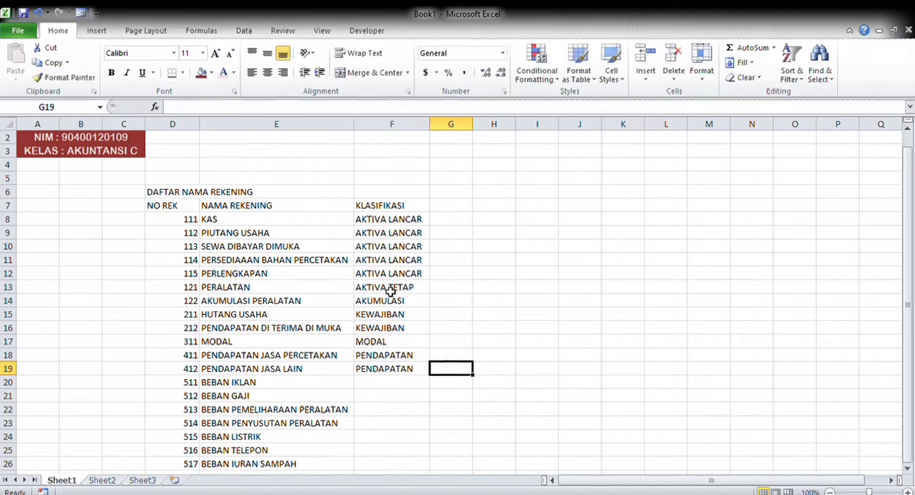
{"action": "key", "text": "Left"}
{"action": "key", "text": "Right"}
{"action": "key", "text": "Left"}
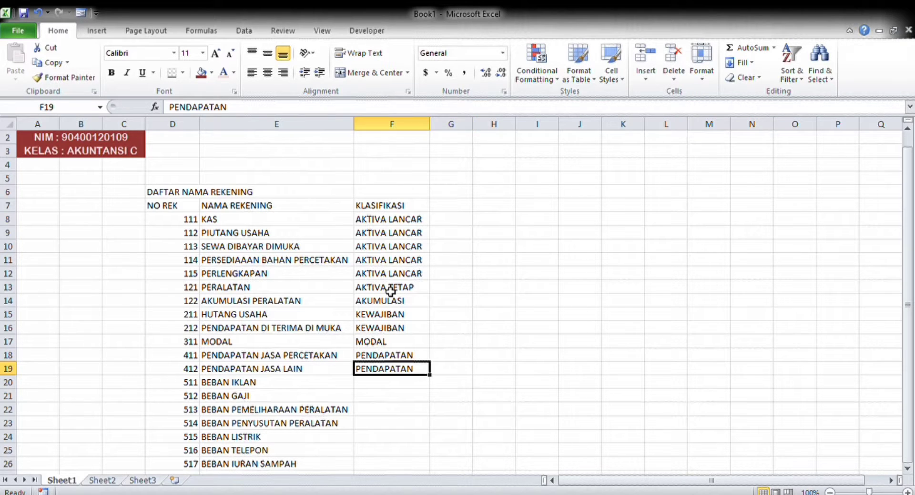
Enter the classification BEBAN in cell F20 and fill it down to F26 for codes 511 to 517.
{"action": "key", "text": "Down"}
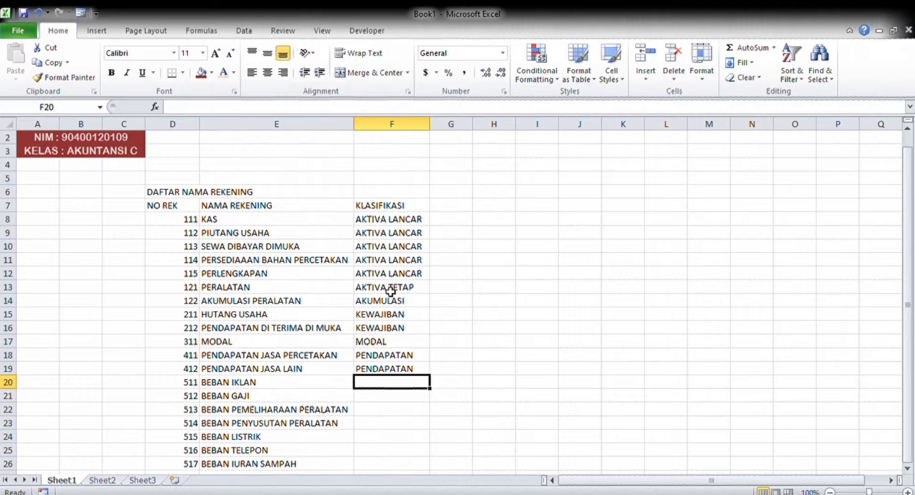
{"action": "type", "text": "B"}
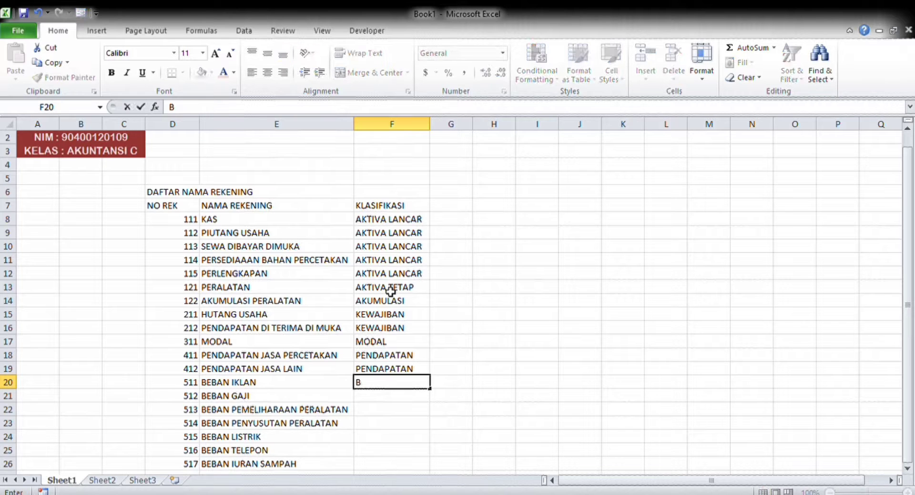
{"action": "type", "text": "EBAN"}
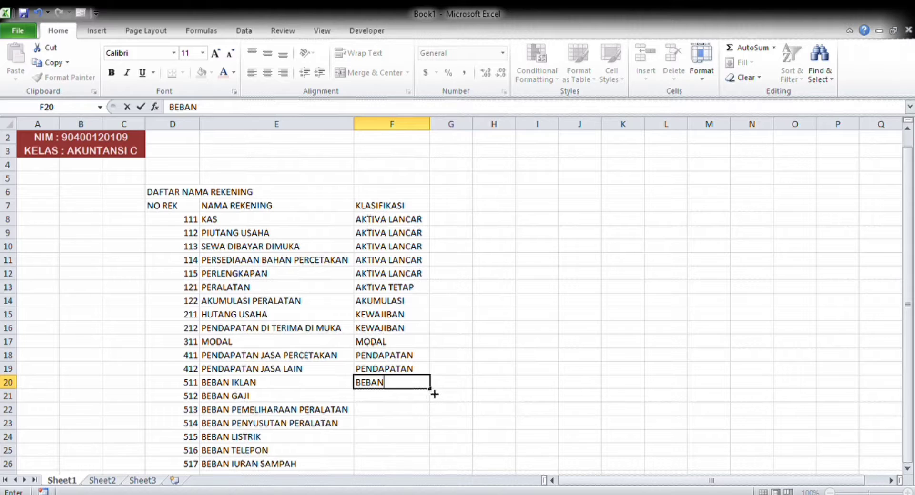
{"action": "left_click_drag", "start_coordinate": [430, 389], "coordinate": [431, 469]}
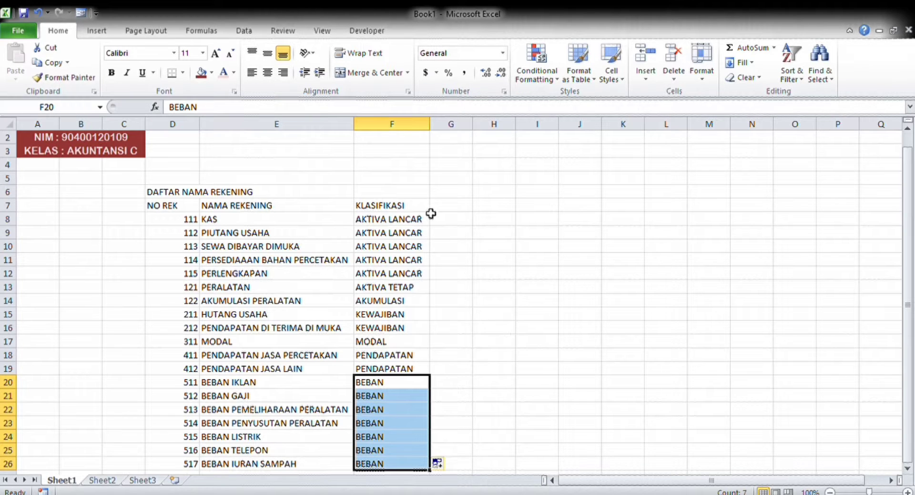
Apply all borders to the table range D7:F26.
{"action": "left_click", "coordinate": [168, 206]}
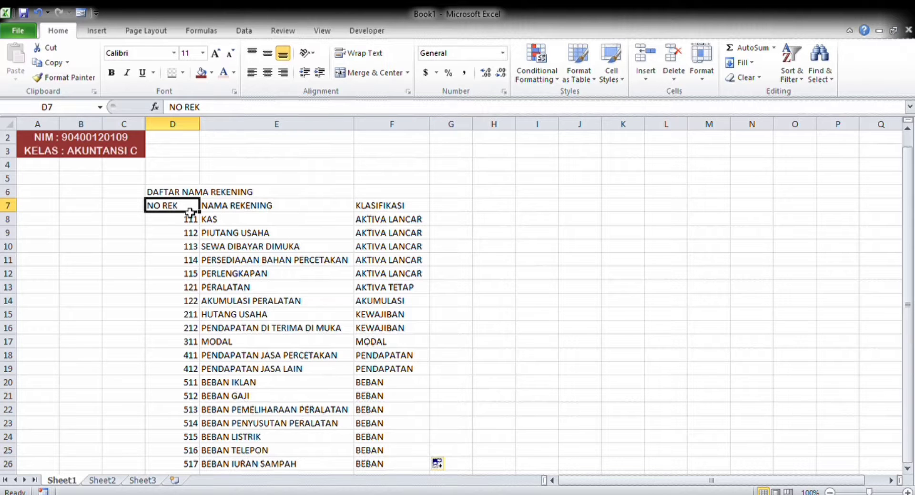
{"action": "left_click_drag", "start_coordinate": [185, 209], "coordinate": [423, 472]}
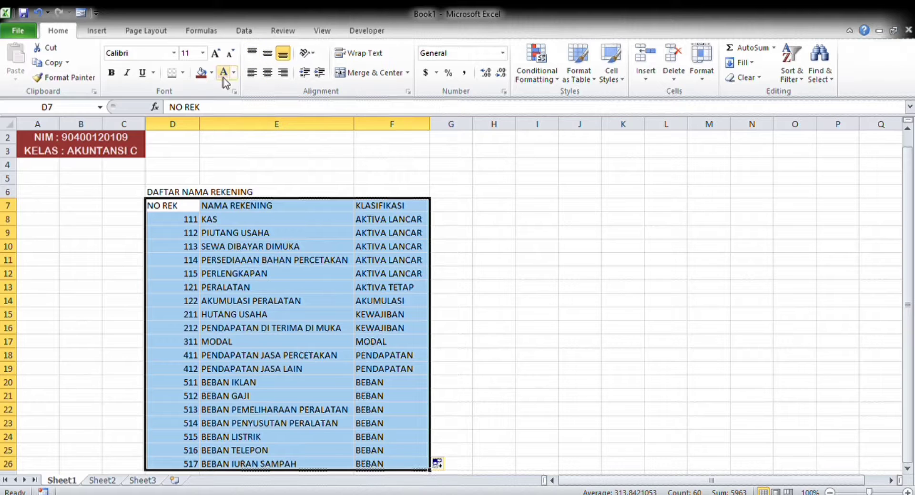
{"action": "left_click", "coordinate": [186, 76]}
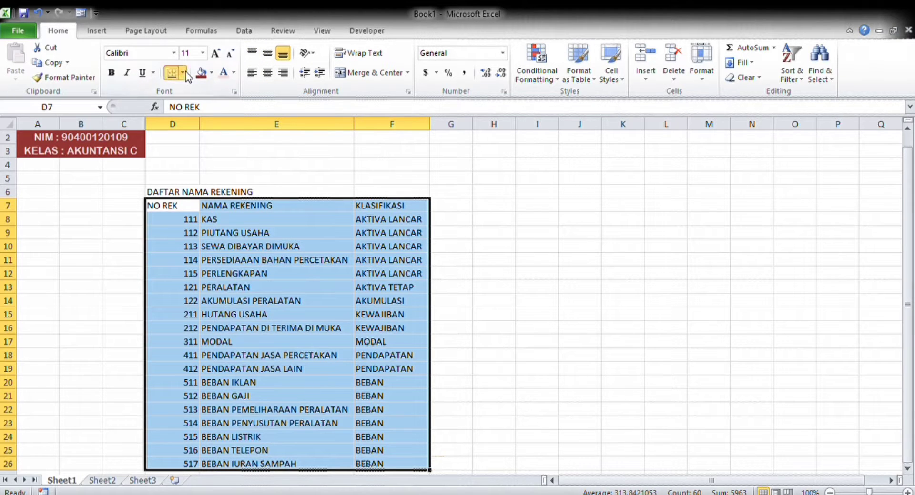
{"action": "left_click", "coordinate": [223, 184]}
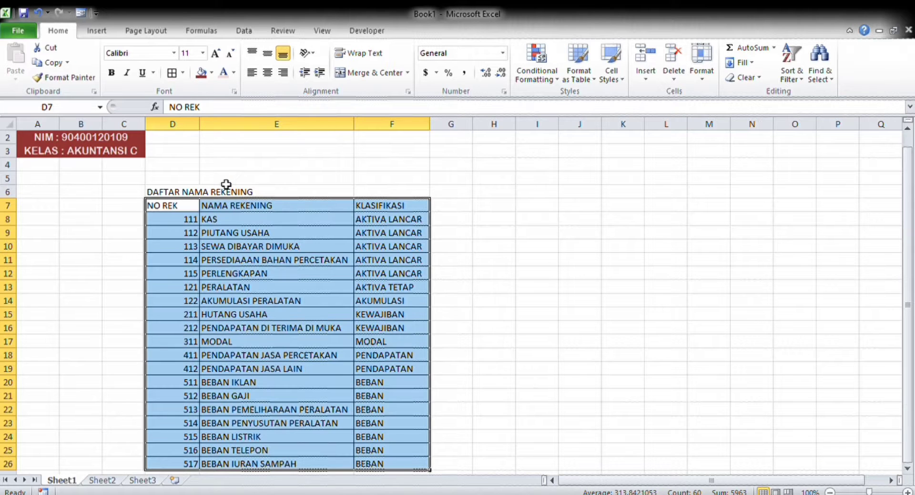
Center the column headers NO REK, NAMA REKENING and KLASIFIKASI in D7:F7 and make them bold.
{"action": "left_click", "coordinate": [182, 210]}
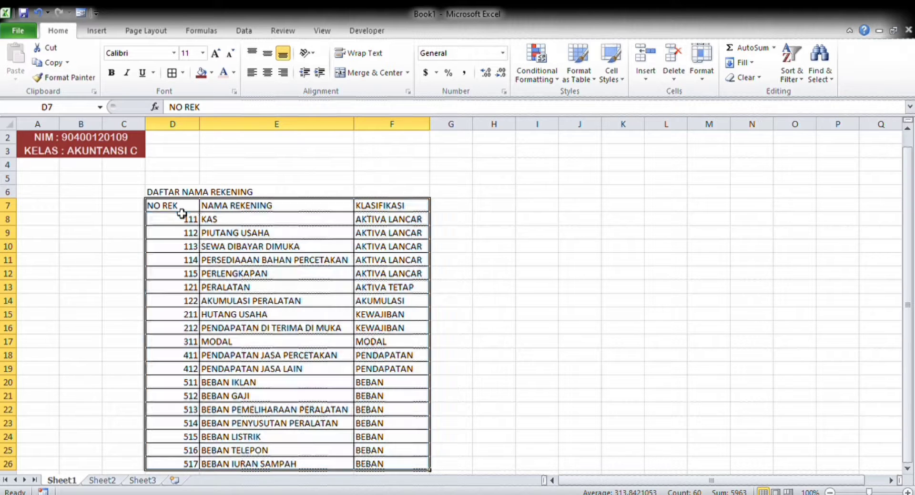
{"action": "left_click", "coordinate": [268, 73]}
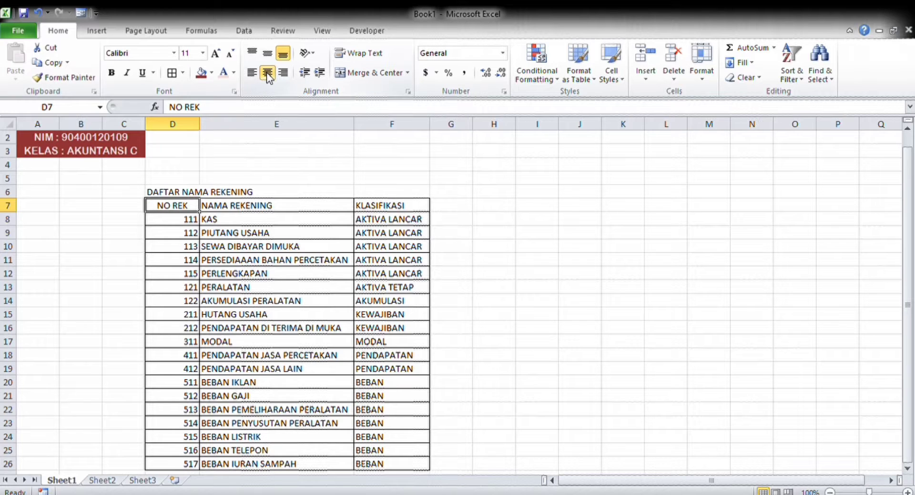
{"action": "left_click", "coordinate": [288, 207]}
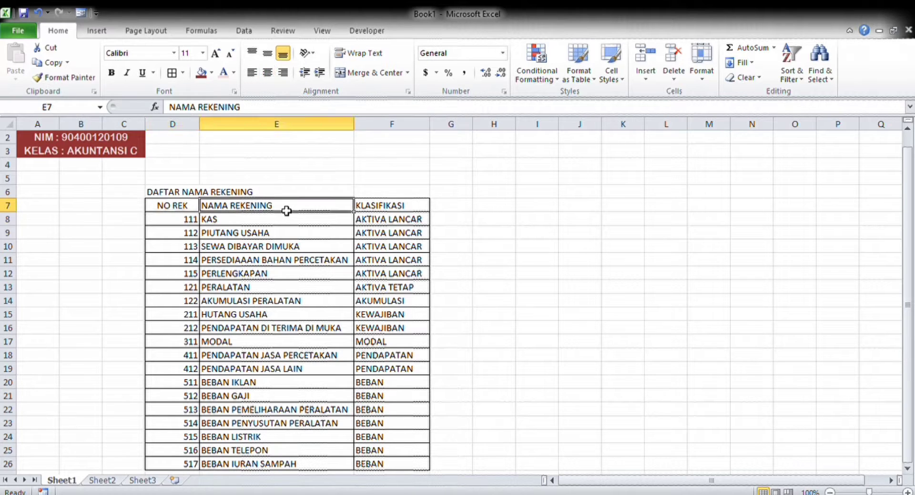
{"action": "left_click", "coordinate": [265, 75]}
{"action": "left_click", "coordinate": [389, 206]}
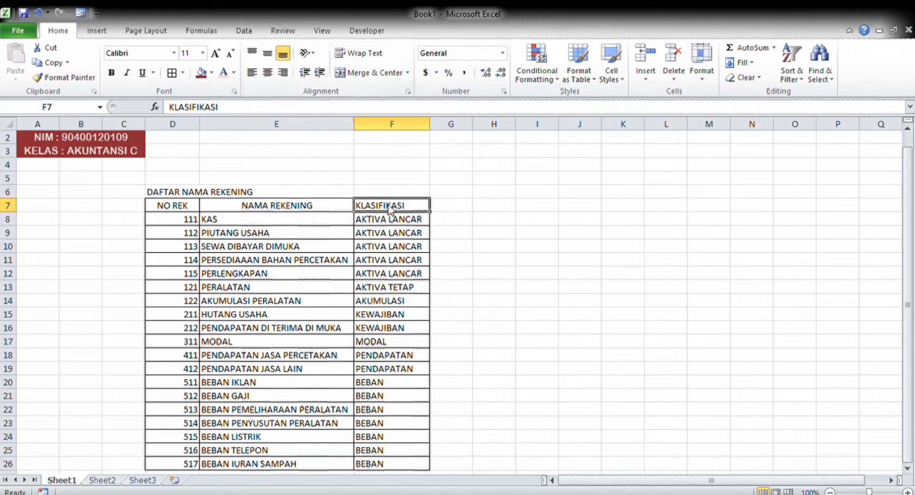
{"action": "left_click", "coordinate": [268, 73]}
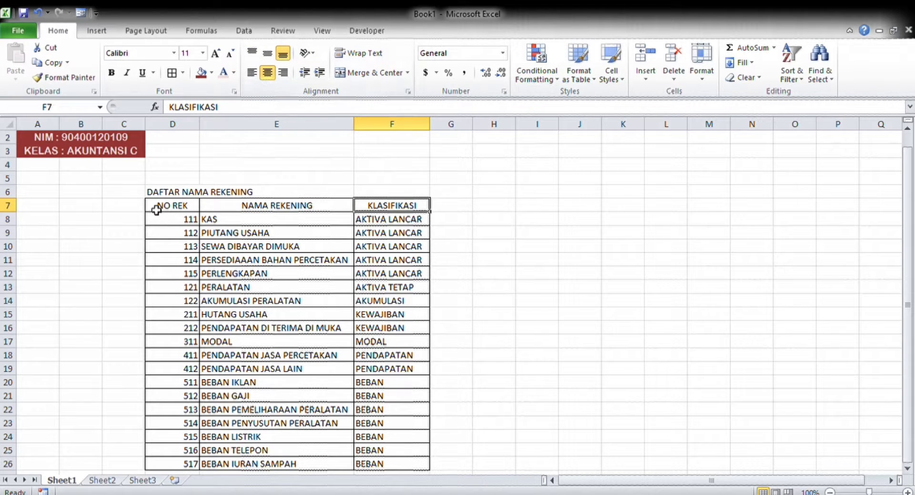
{"action": "left_click_drag", "start_coordinate": [157, 210], "coordinate": [383, 211]}
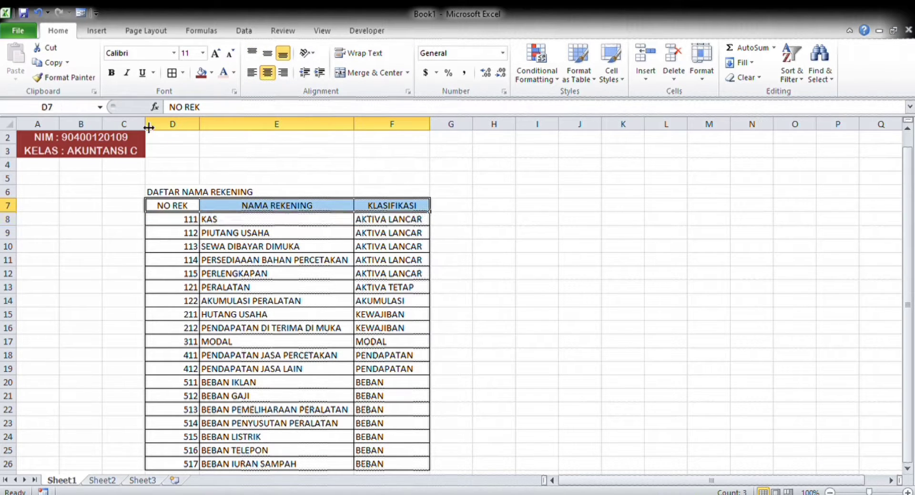
{"action": "left_click", "coordinate": [111, 72]}
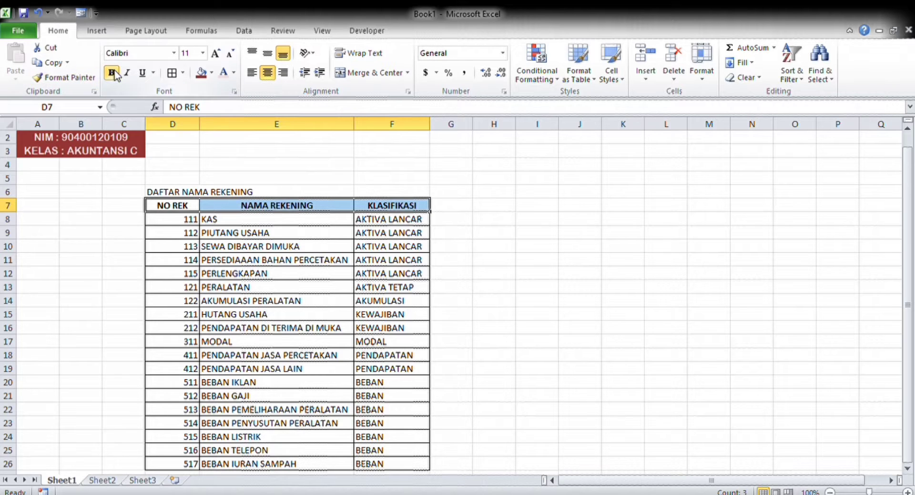
Merge and center the title DAFTAR NAMA REKENING across D6:F6 and make it bold.
{"action": "left_click", "coordinate": [166, 192]}
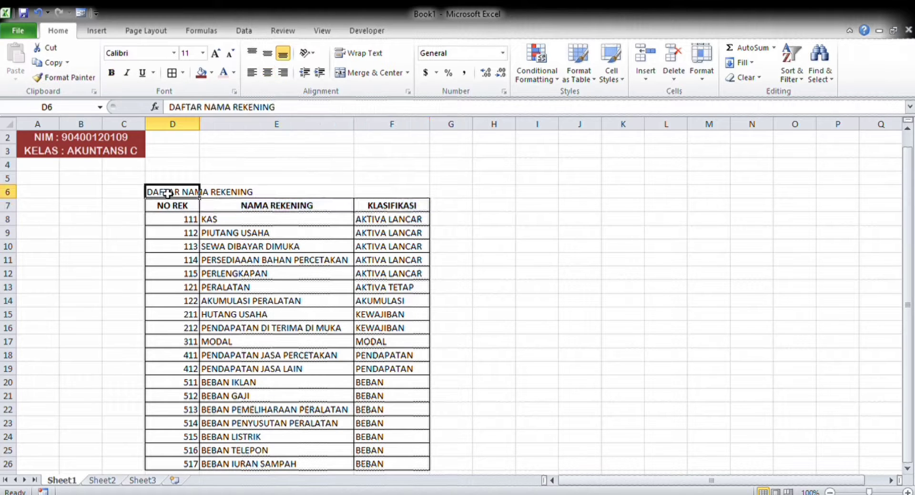
{"action": "left_click_drag", "start_coordinate": [166, 192], "coordinate": [402, 197]}
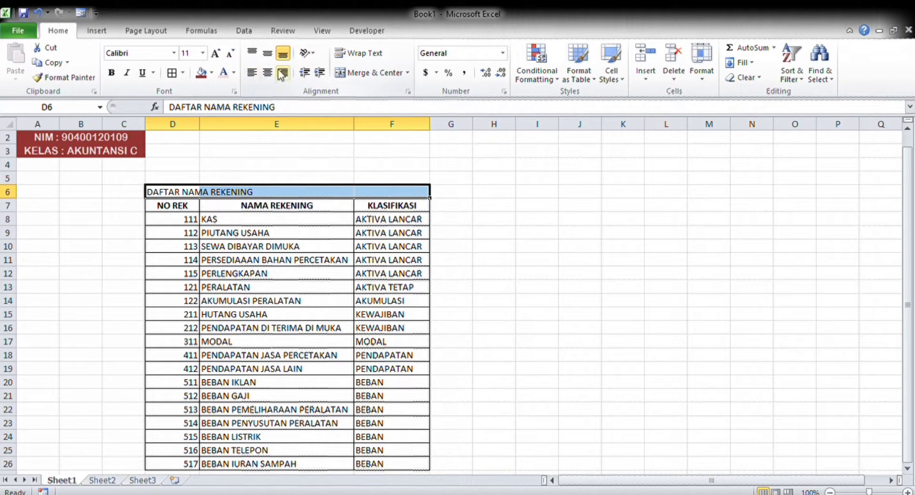
{"action": "left_click", "coordinate": [387, 78]}
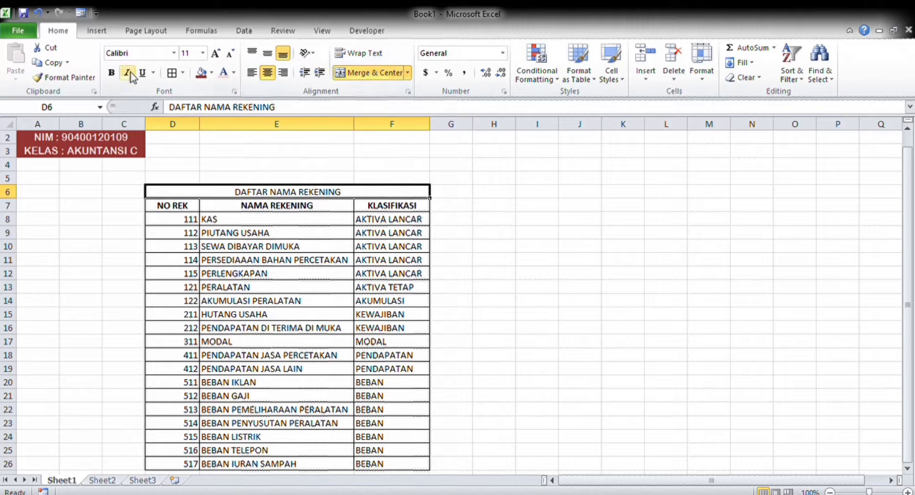
{"action": "left_click", "coordinate": [113, 73]}
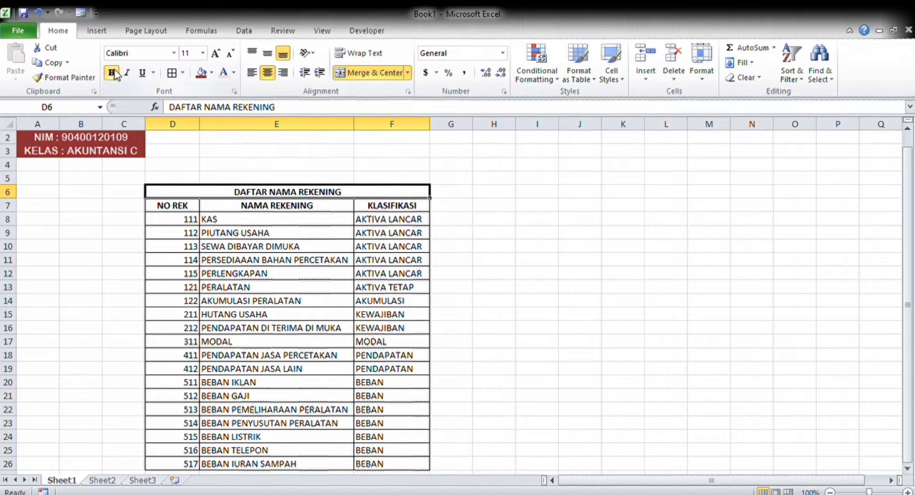
On Sheet2, enter the title JAYA BAYA PERCETAKAN in A1 and JURNAL UMUM in A2.
{"action": "left_click", "coordinate": [527, 270]}
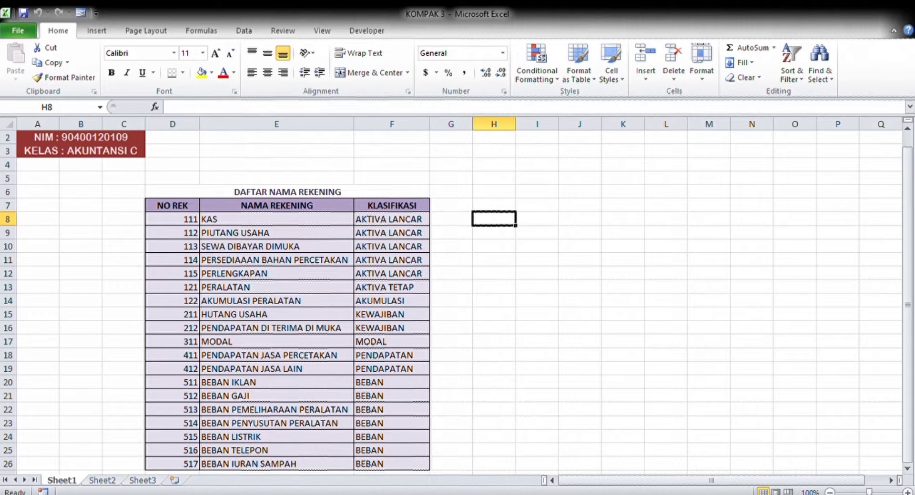
{"action": "left_click", "coordinate": [110, 481]}
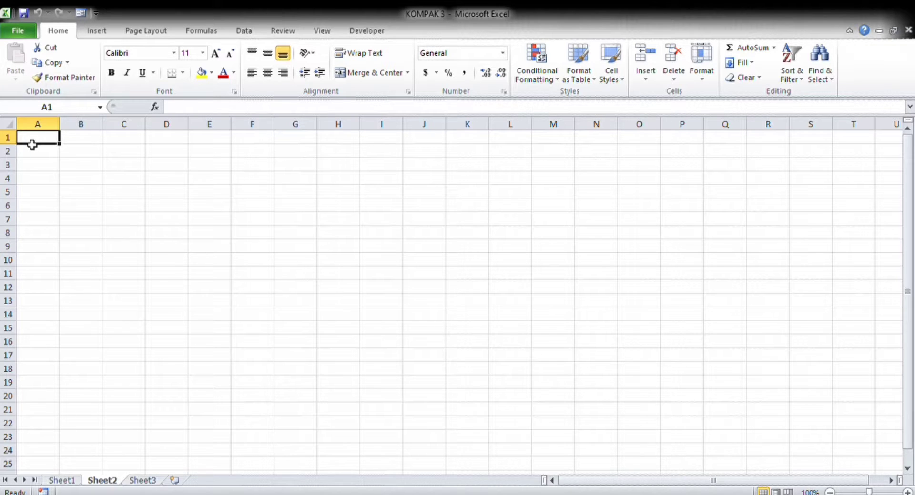
{"action": "type", "text": "JAYA"}
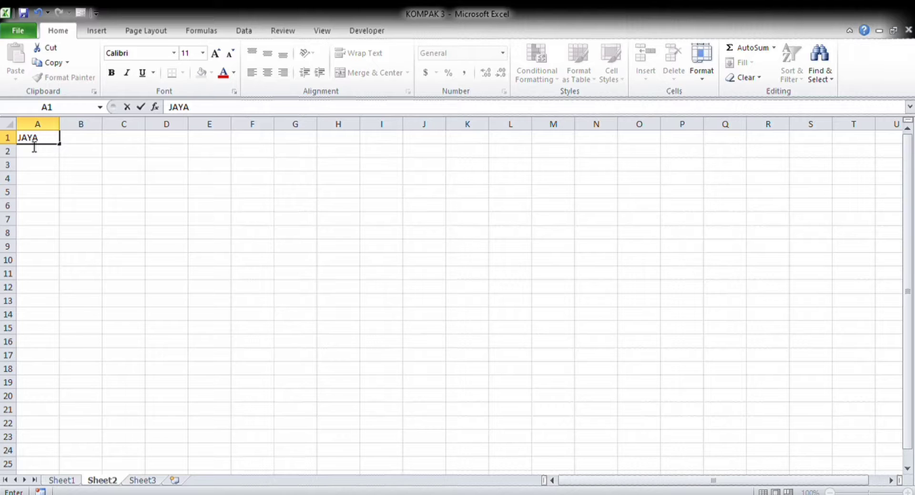
{"action": "type", "text": " BAYA PERCETA"}
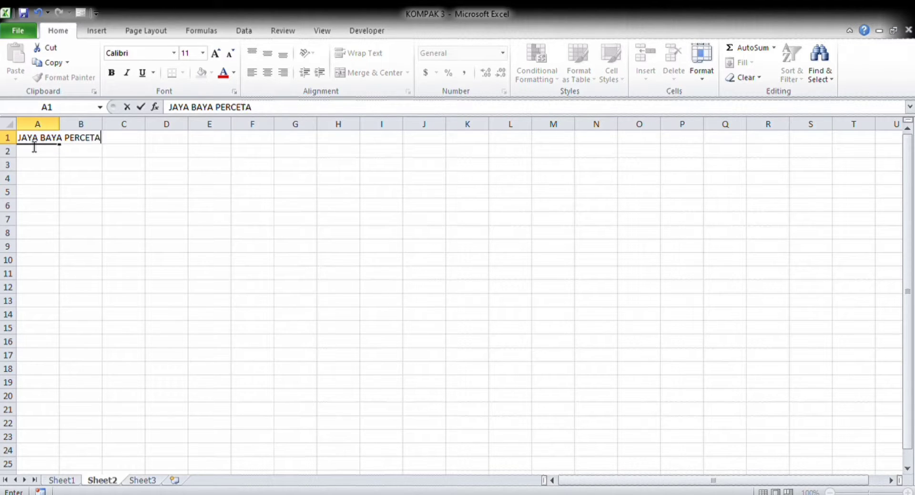
{"action": "type", "text": "KAN"}
{"action": "key", "text": "Return"}
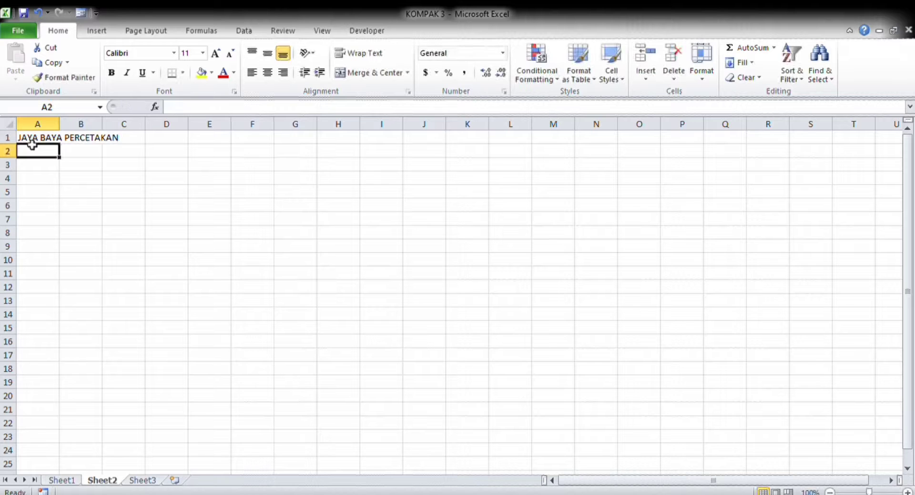
{"action": "type", "text": "JURNA"}
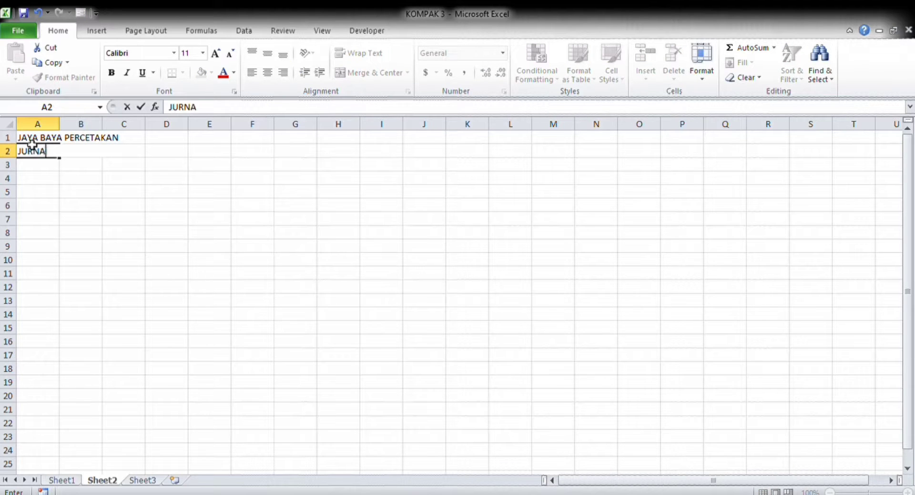
{"action": "type", "text": "L UMUM"}
{"action": "key", "text": "Return"}
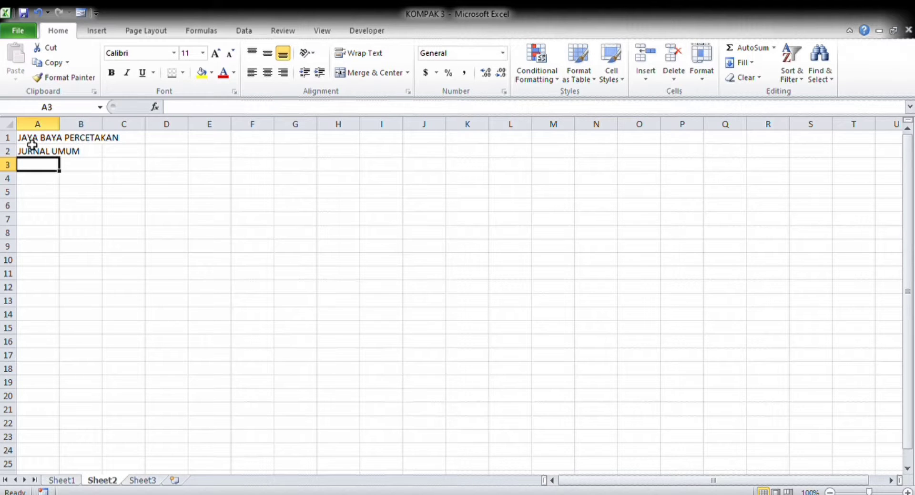
Enter the period line PERIODE BERAKHIR 31 JANUARI 2011 in cell A3.
{"action": "type", "text": "PERIO"}
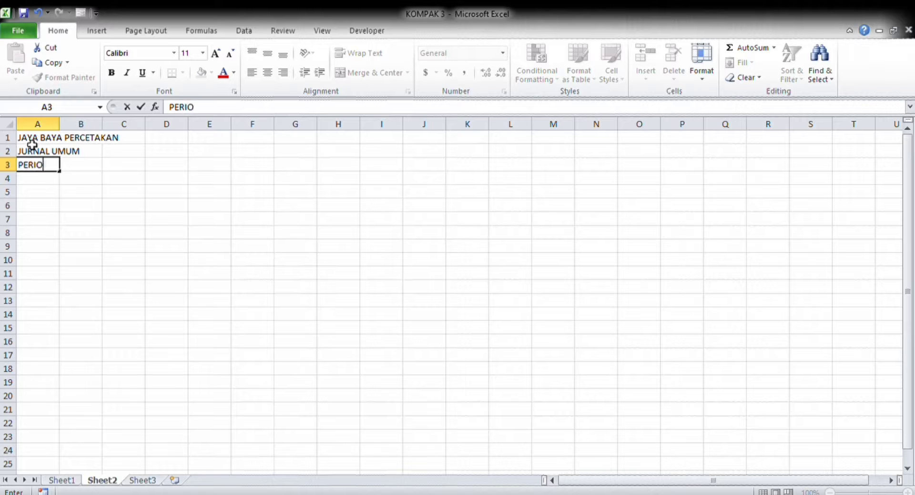
{"action": "type", "text": "DE BERAKHIR "}
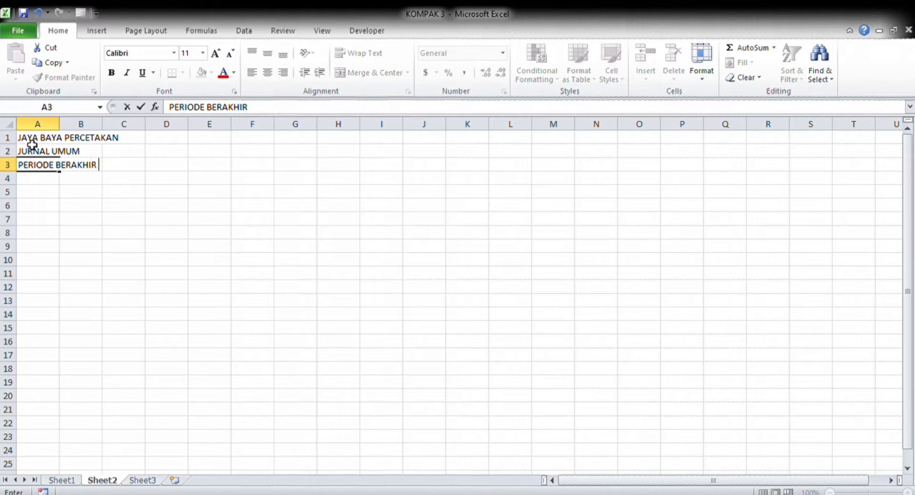
{"action": "type", "text": "31 JANU"}
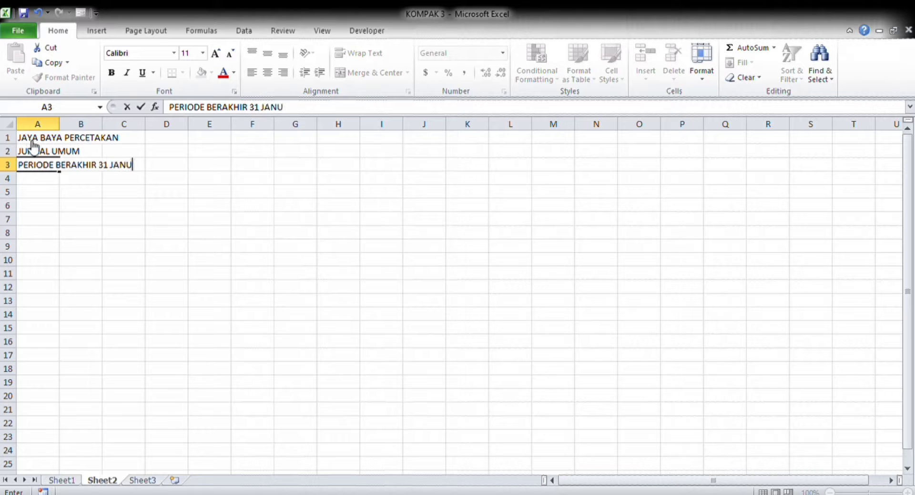
{"action": "type", "text": "A"}
{"action": "type", "text": "RI 2011"}
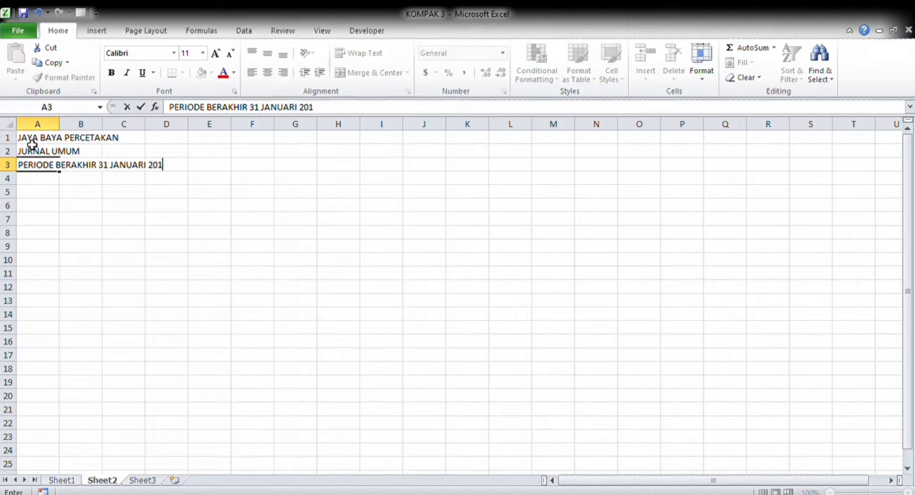
{"action": "key", "text": "Return"}
Enter the column headers TANGGAL in A5 and NAMA REKENING in B5.
{"action": "key", "text": "Return"}
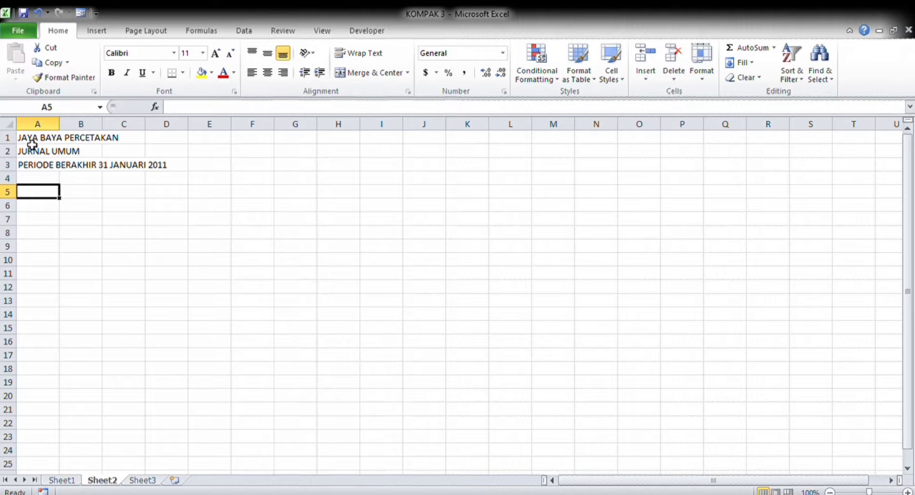
{"action": "type", "text": "TANGGAL"}
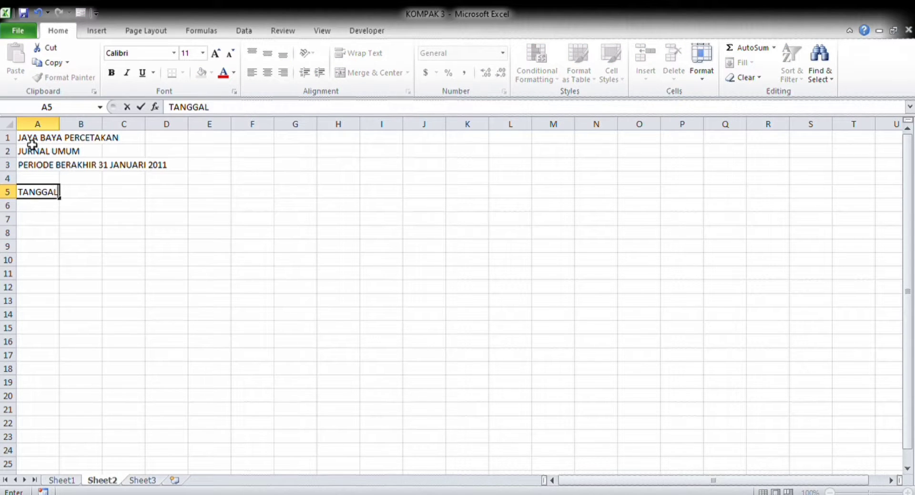
{"action": "key", "text": "Tab"}
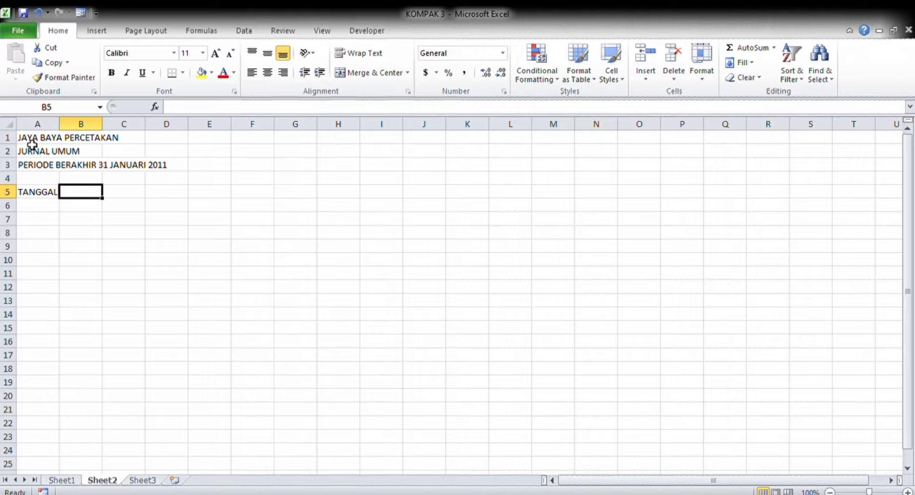
{"action": "type", "text": "NAMA T"}
{"action": "key", "text": "BackSpace"}
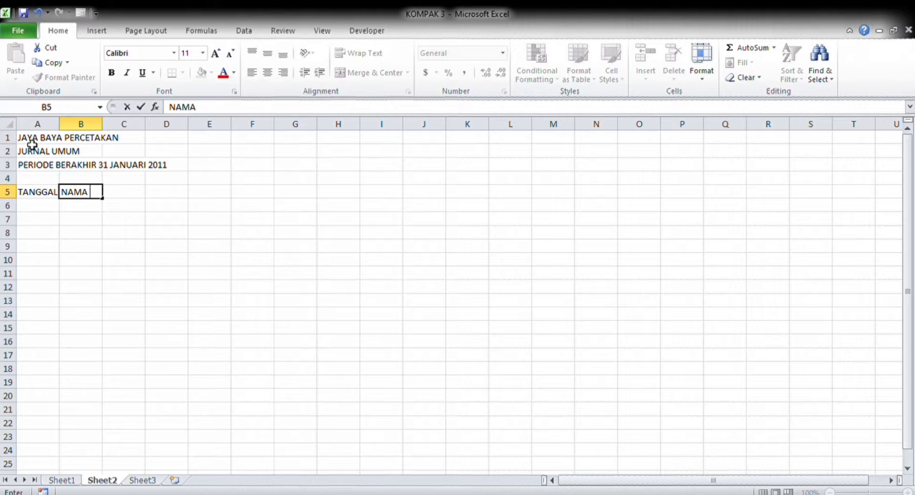
{"action": "type", "text": "REKENING"}
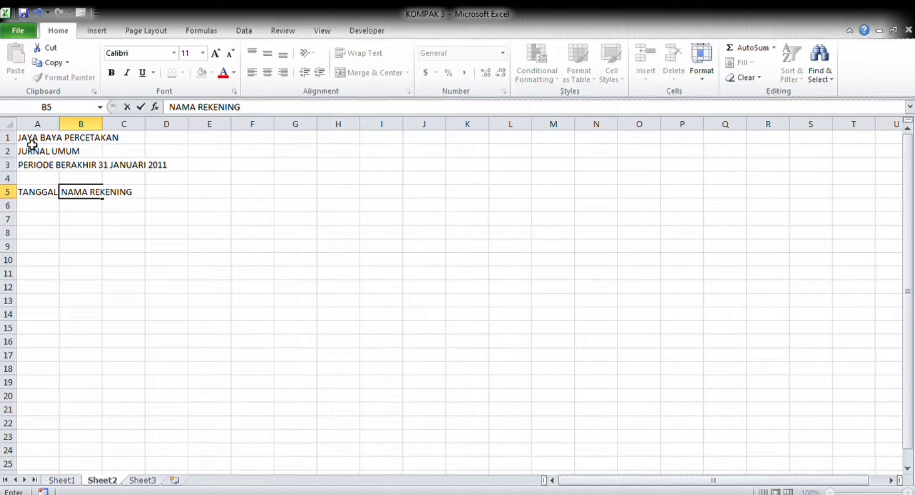
{"action": "key", "text": "Tab"}
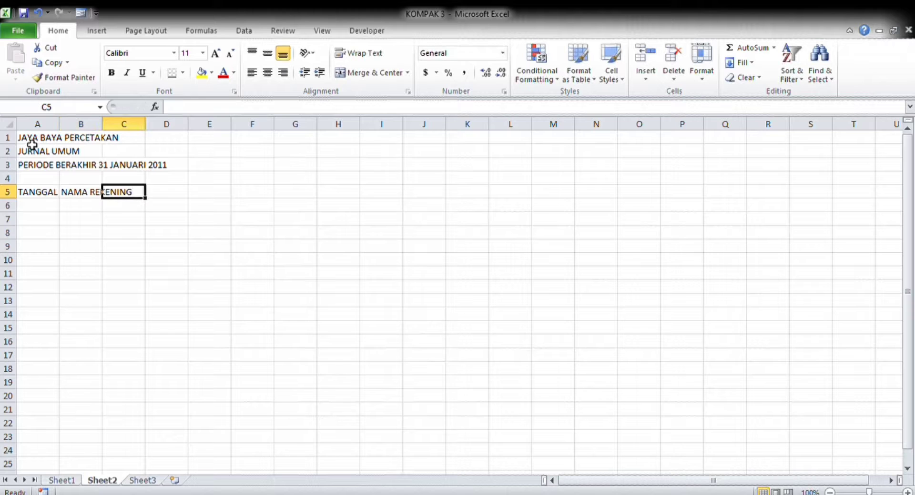
Enter the headers NO REK, DEBIT and KREDIT in C5:E5 and widen columns A to E, making the NAMA REKENING column the widest.
{"action": "type", "text": "NO"}
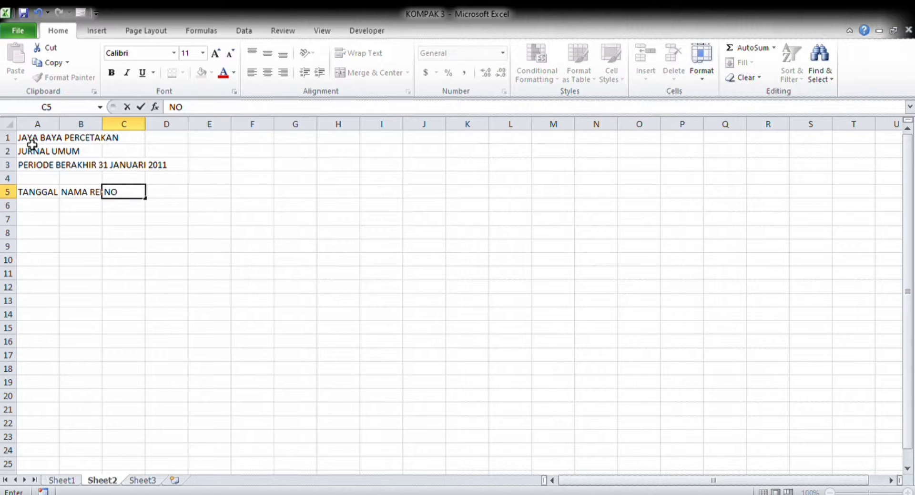
{"action": "type", "text": " REK"}
{"action": "key", "text": "Tab"}
{"action": "type", "text": "D"}
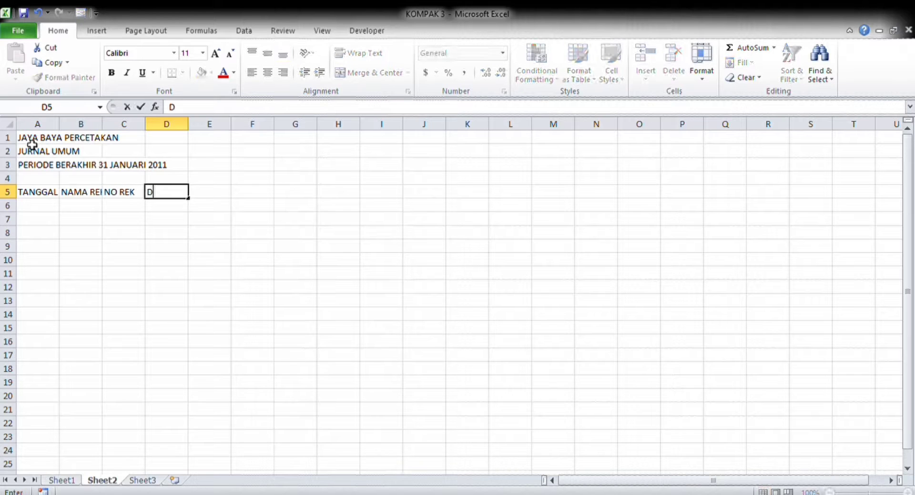
{"action": "type", "text": "EBIT"}
{"action": "key", "text": "Tab"}
{"action": "type", "text": "KRE"}
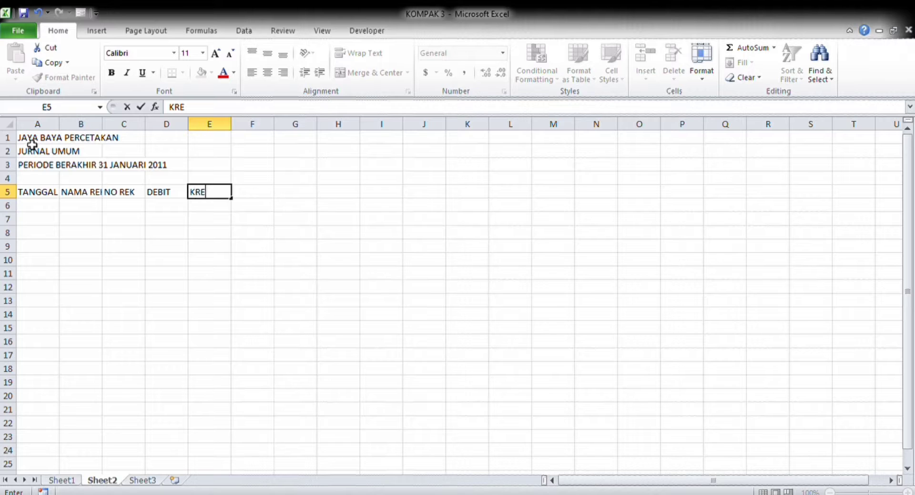
{"action": "type", "text": "DIT"}
{"action": "left_click", "coordinate": [212, 233]}
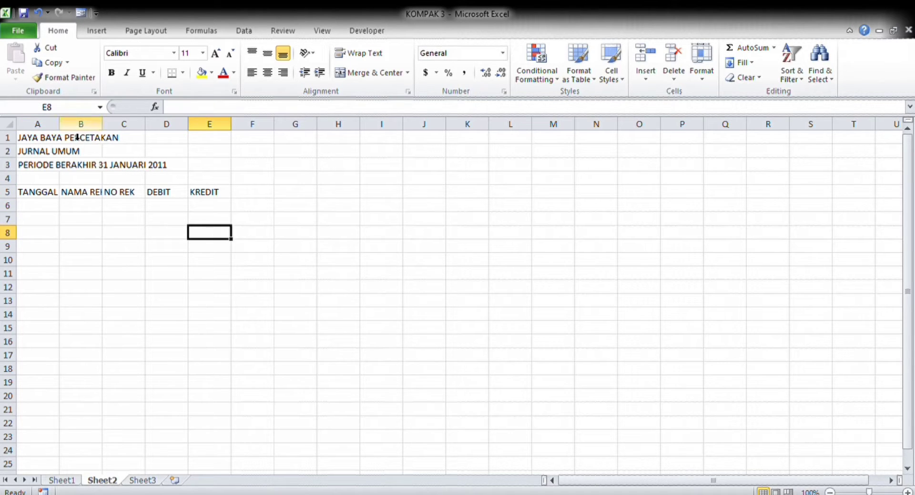
{"action": "left_click_drag", "start_coordinate": [62, 127], "coordinate": [447, 125]}
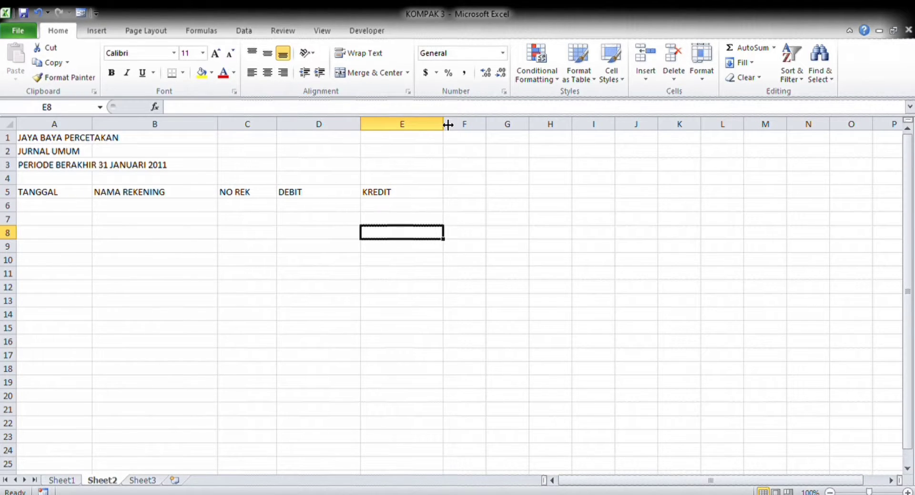
Merge and center each of the three title lines in rows 1 to 3 across columns A to E.
{"action": "left_click_drag", "start_coordinate": [60, 142], "coordinate": [374, 145]}
{"action": "left_click", "coordinate": [364, 73]}
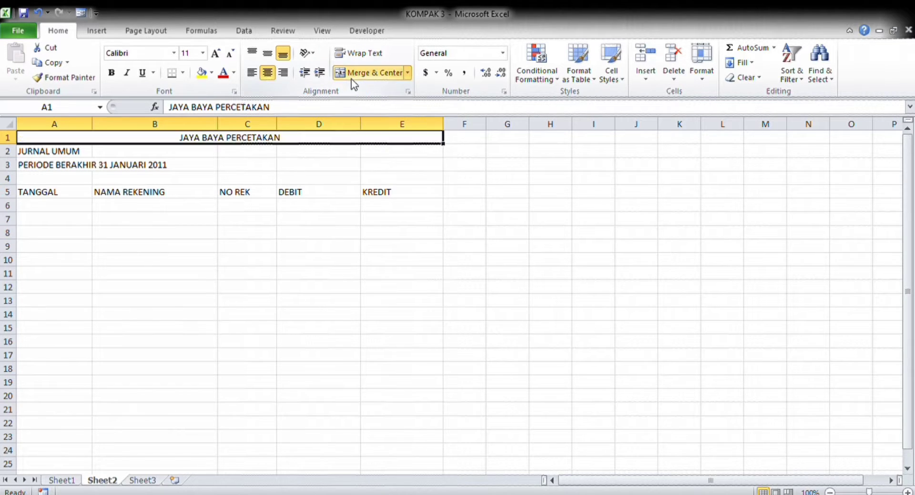
{"action": "left_click_drag", "start_coordinate": [443, 145], "coordinate": [446, 155]}
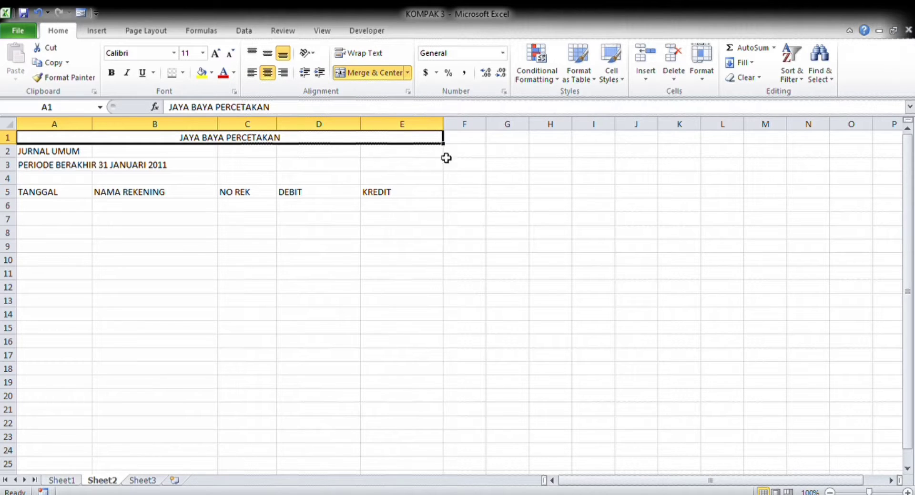
{"action": "left_click", "coordinate": [99, 156]}
{"action": "left_click_drag", "start_coordinate": [99, 161], "coordinate": [379, 155]}
{"action": "left_click", "coordinate": [75, 156]}
{"action": "left_click", "coordinate": [361, 73]}
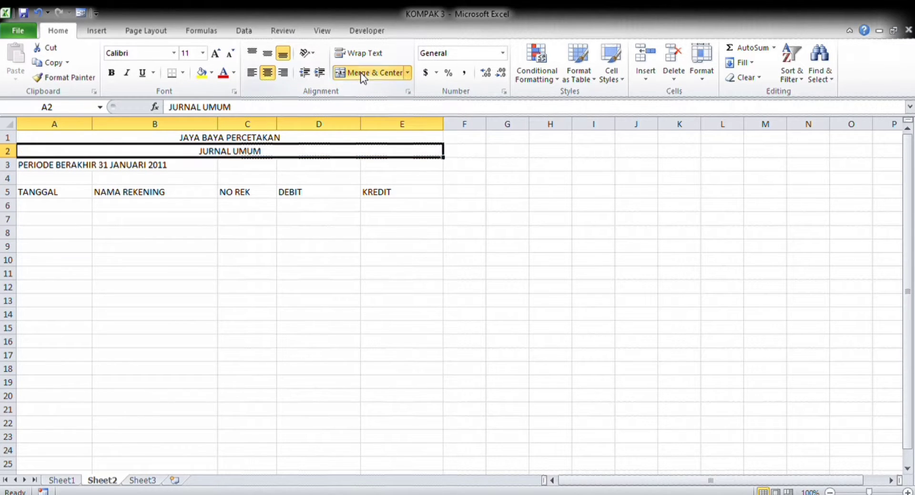
{"action": "left_click_drag", "start_coordinate": [90, 170], "coordinate": [375, 172]}
{"action": "left_click", "coordinate": [389, 74]}
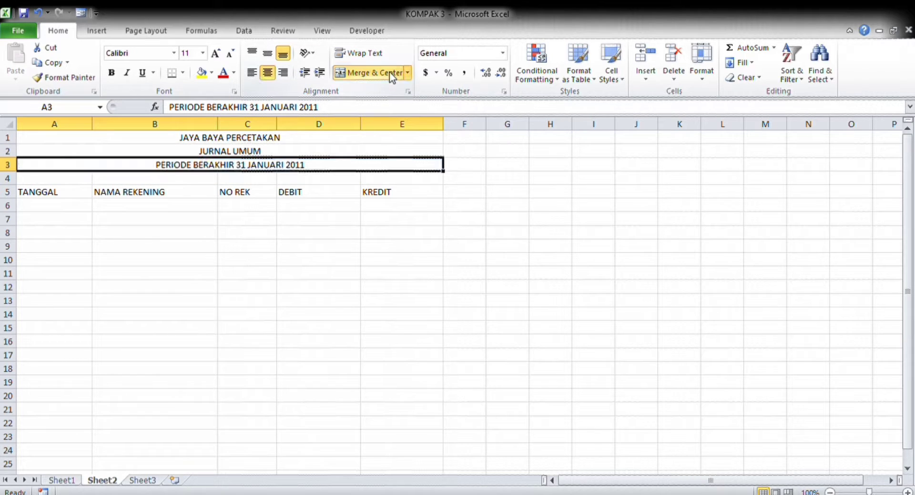
Start a VLOOKUP formula in B6 of the journal with C6 as the lookup value.
{"action": "left_click", "coordinate": [168, 213]}
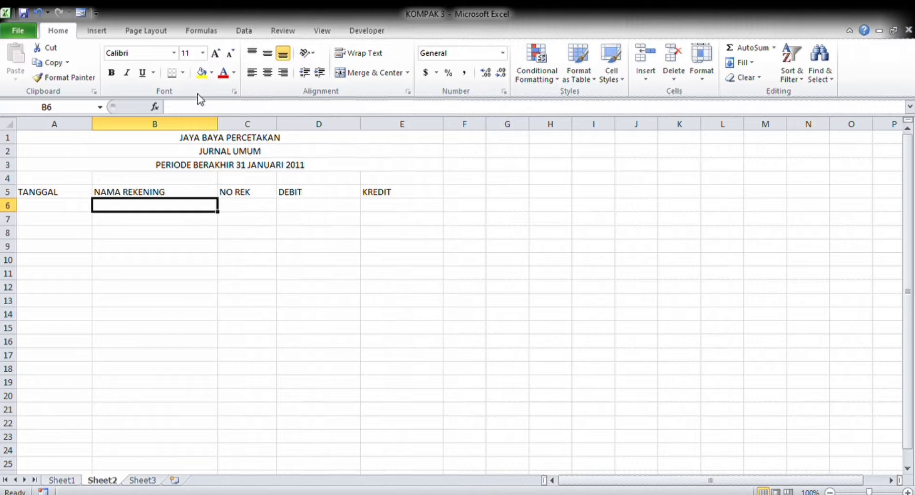
{"action": "left_click", "coordinate": [189, 112]}
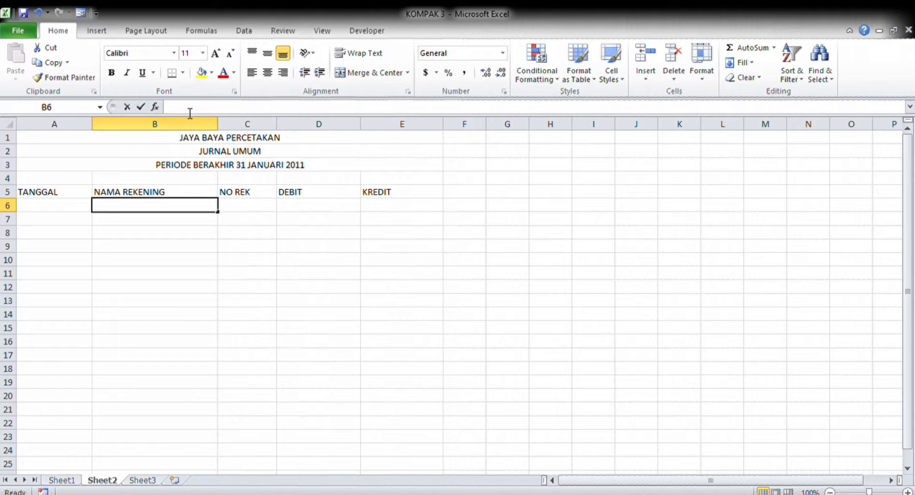
{"action": "type", "text": "="}
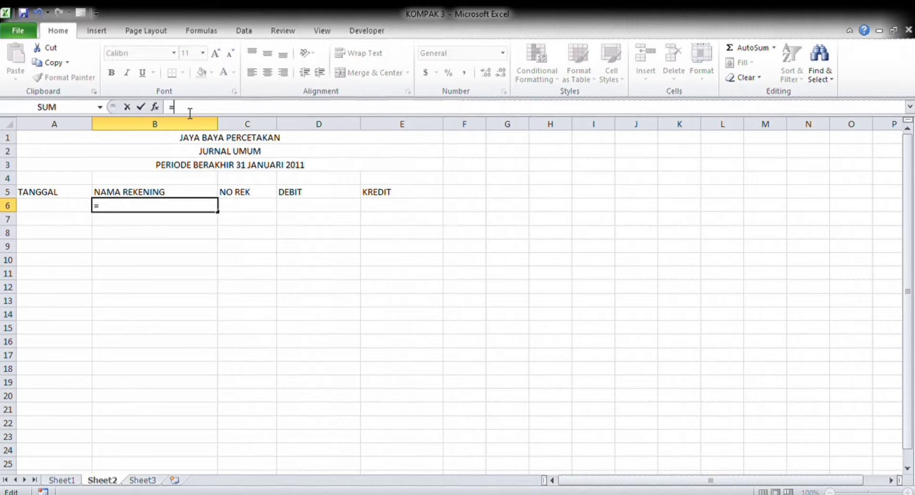
{"action": "type", "text": "VLOO"}
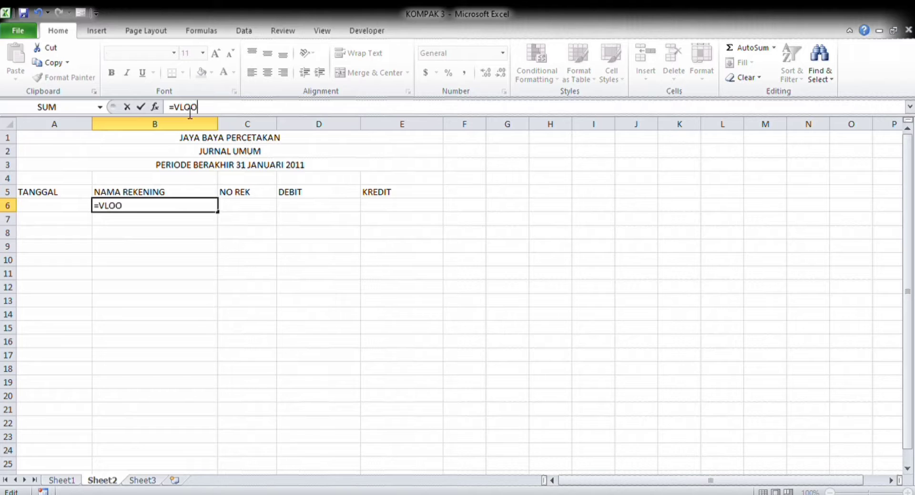
{"action": "type", "text": "KUP"}
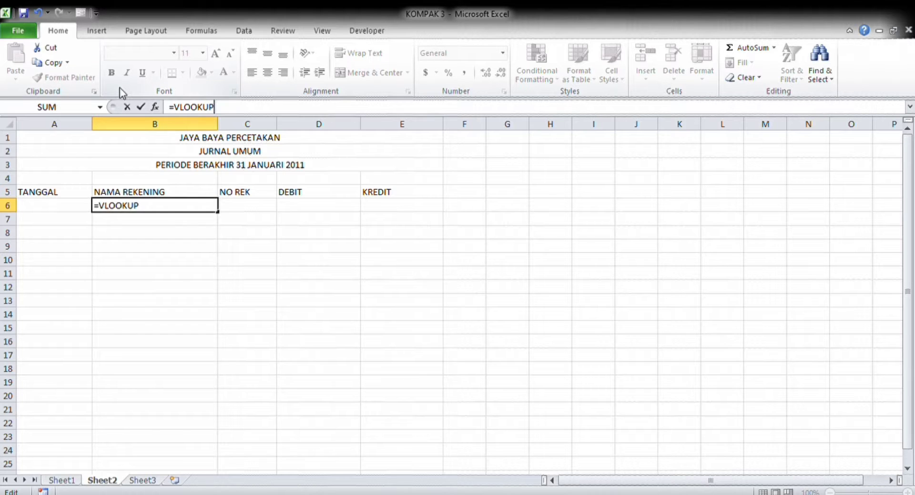
{"action": "type", "text": "(C6"}
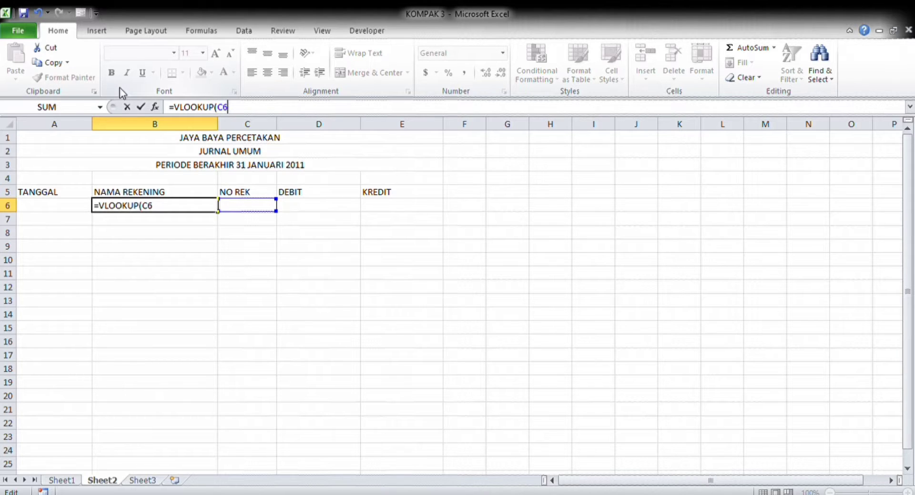
Complete the B6 lookup with the absolute table range Sheet1!$D$7:$E$26 and column index 2.
{"action": "type", "text": ","}
{"action": "left_click", "coordinate": [69, 482]}
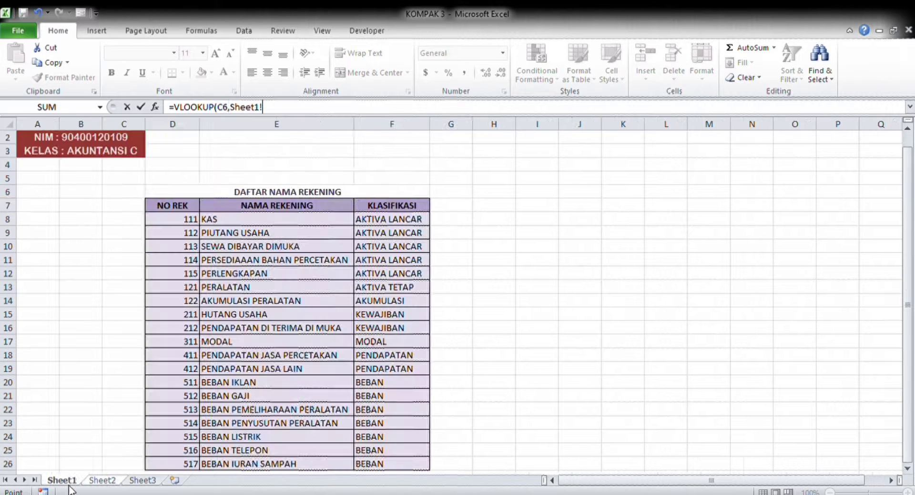
{"action": "left_click_drag", "start_coordinate": [180, 206], "coordinate": [310, 435]}
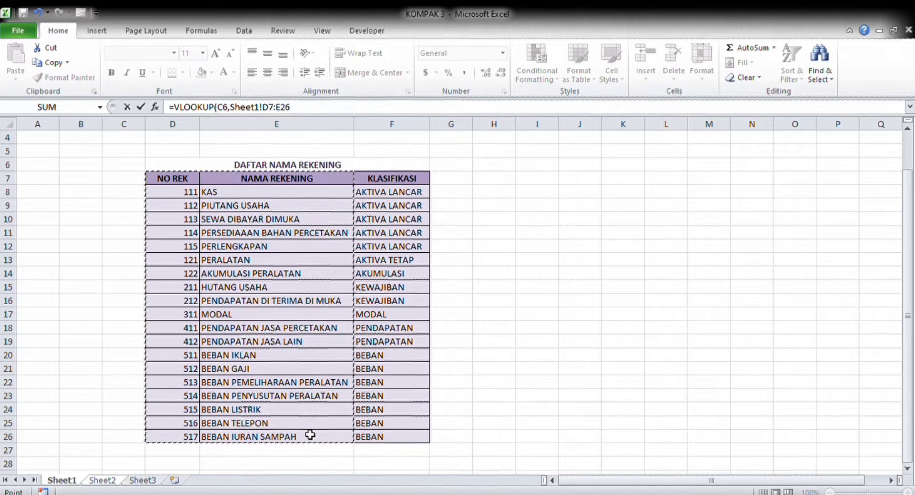
{"action": "key", "text": "F4"}
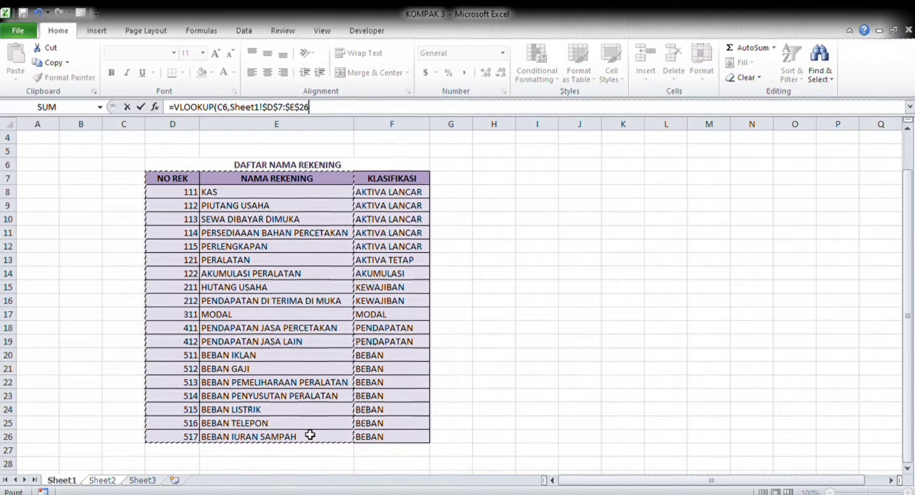
{"action": "type", "text": ","}
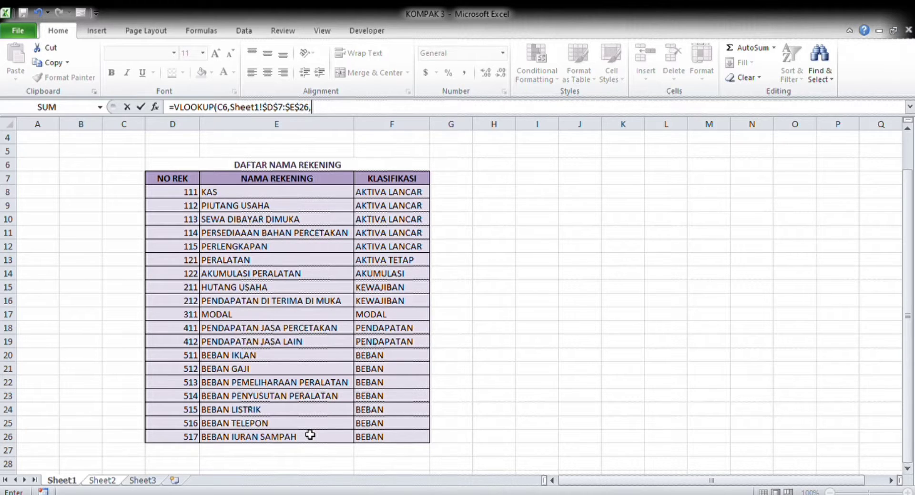
{"action": "type", "text": "2)"}
{"action": "key", "text": "Return"}
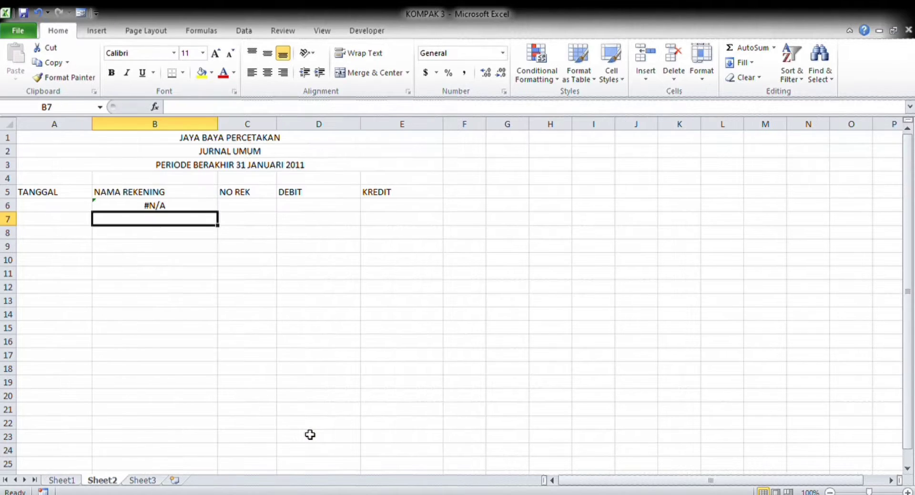
{"action": "key", "text": "Up"}
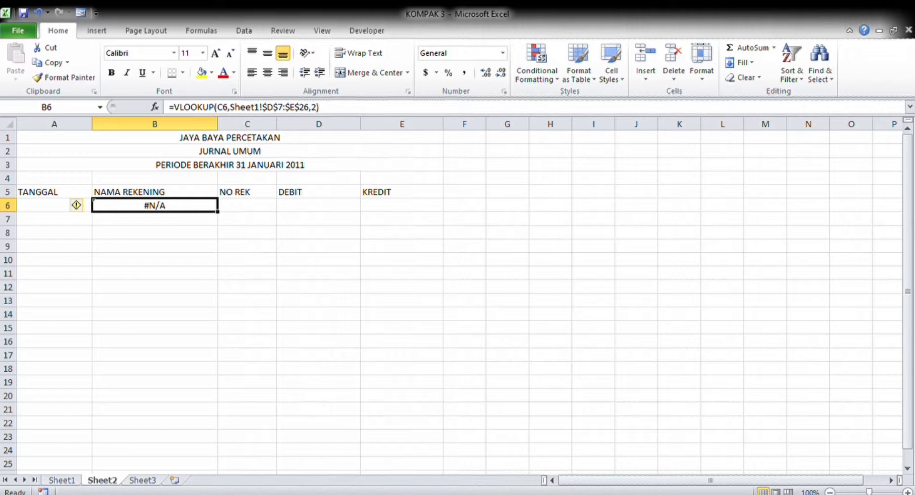
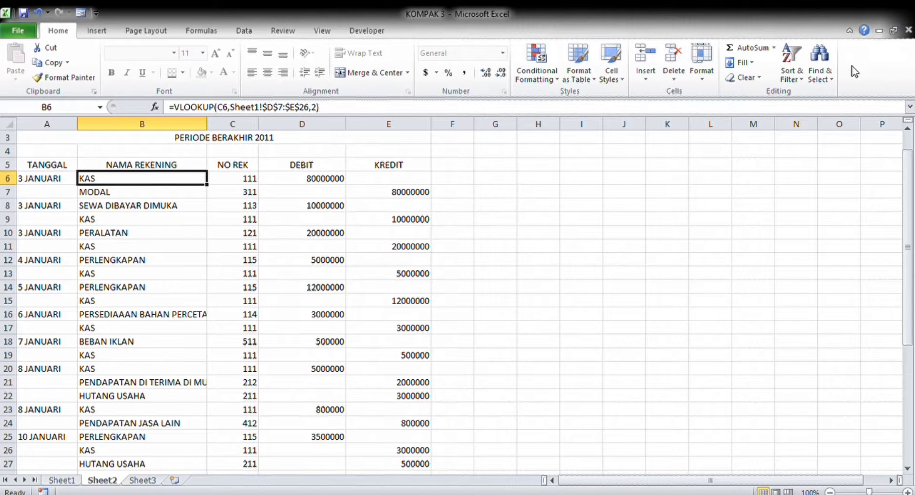
{"action": "key", "text": "ctrl+Down"}
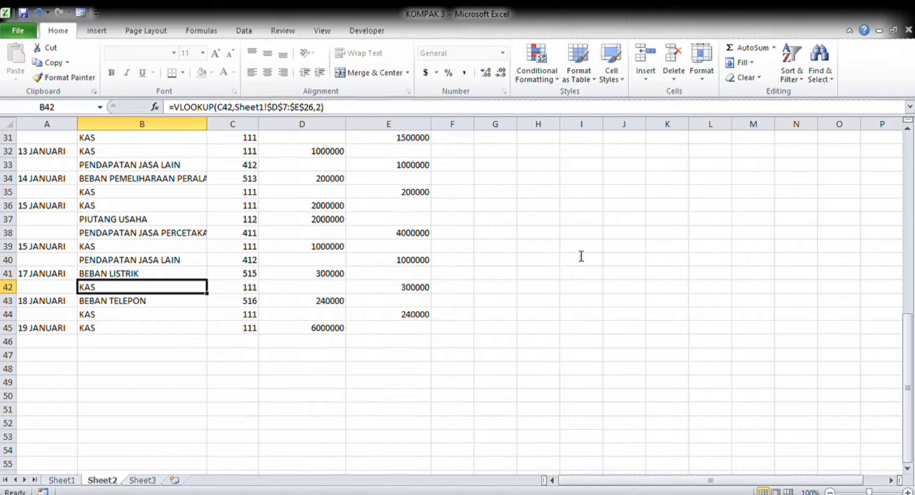
{"action": "key", "text": "Return"}
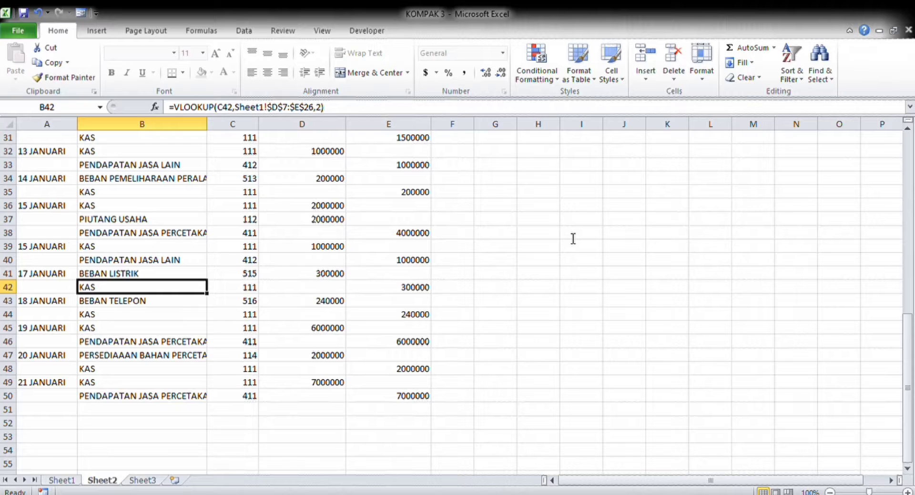
{"action": "key", "text": "Return"}
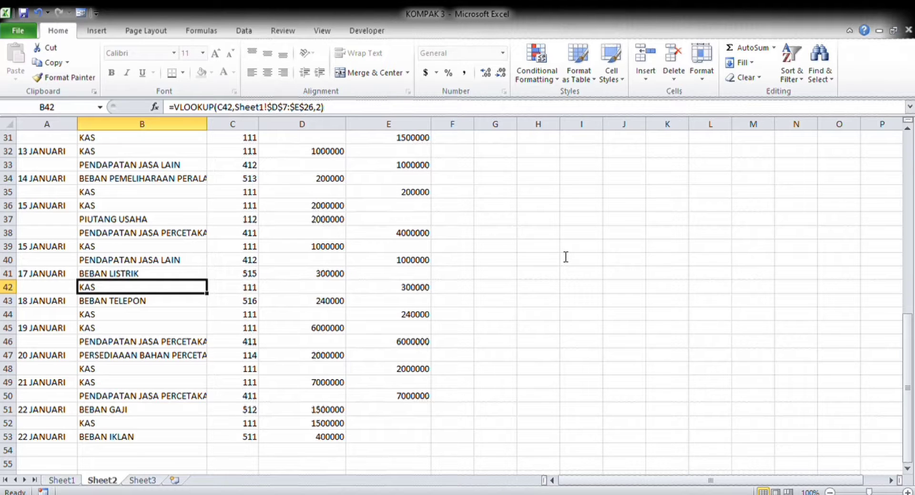
{"action": "key", "text": "Return"}
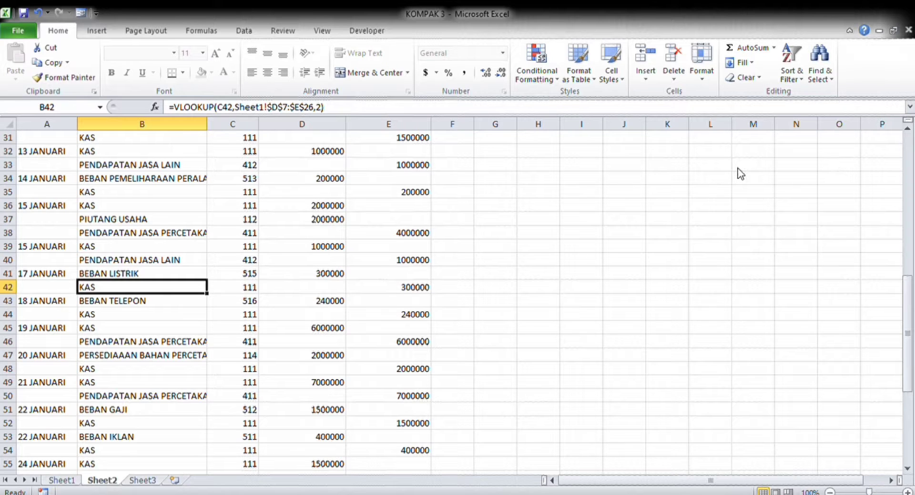
{"action": "left_click_drag", "start_coordinate": [904, 324], "coordinate": [905, 393]}
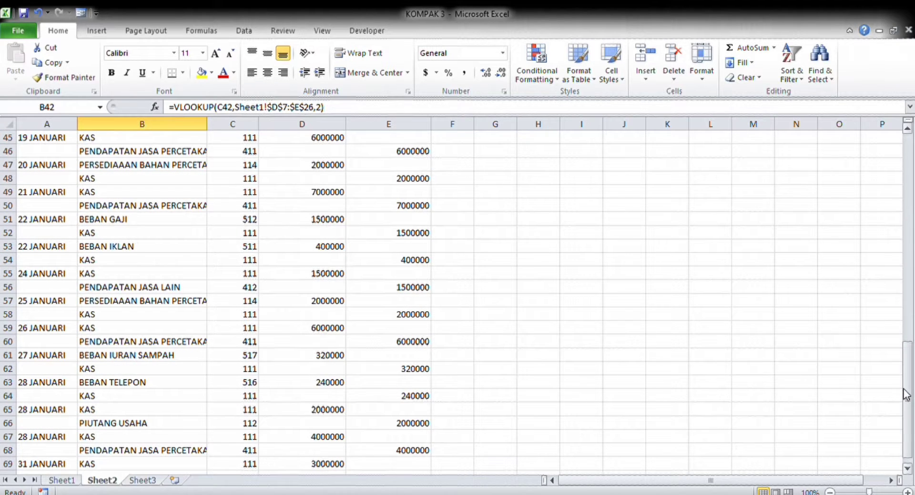
{"action": "left_click_drag", "start_coordinate": [904, 389], "coordinate": [903, 417]}
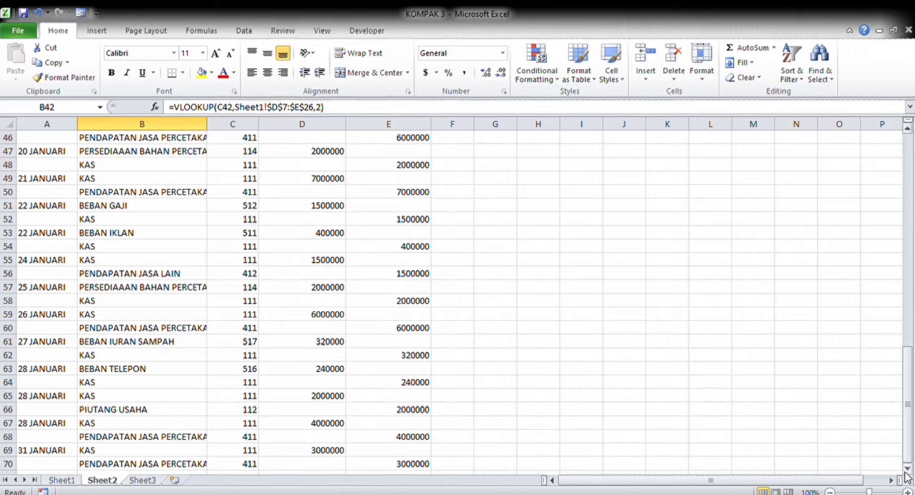
{"action": "left_click_drag", "start_coordinate": [908, 459], "coordinate": [902, 191]}
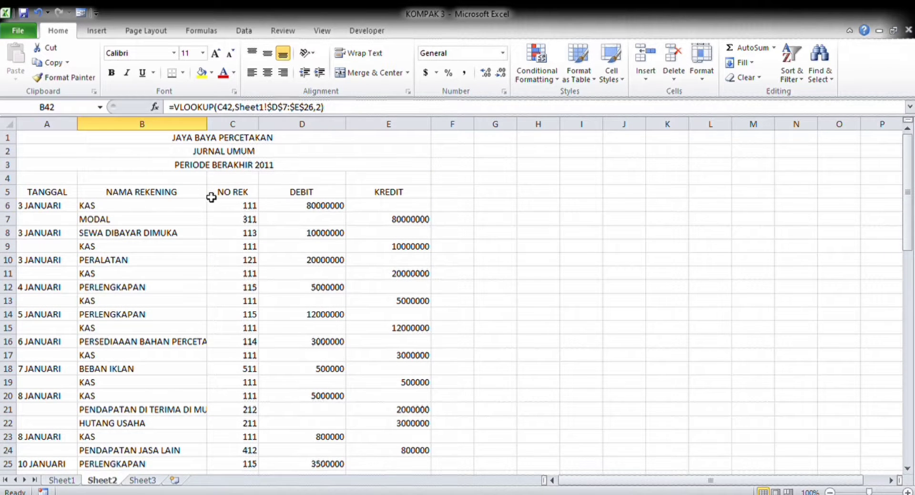
{"action": "left_click_drag", "start_coordinate": [205, 193], "coordinate": [216, 193]}
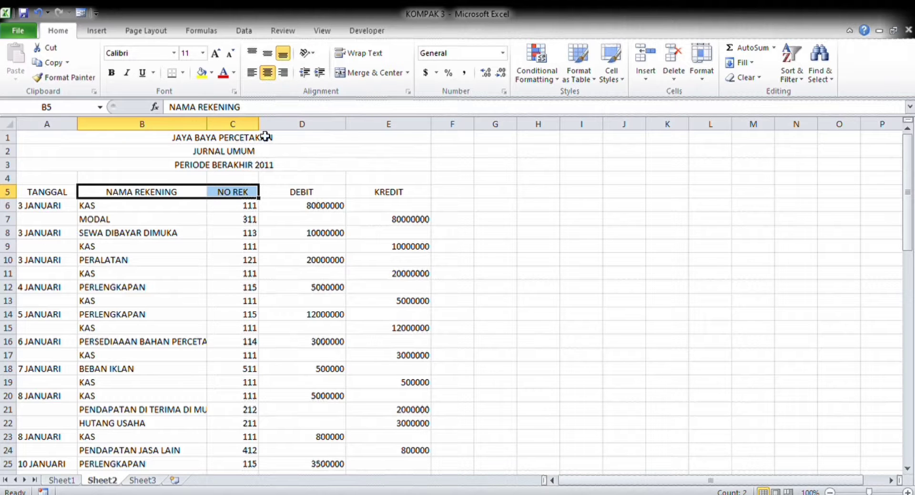
{"action": "left_click", "coordinate": [276, 126]}
{"action": "left_click", "coordinate": [571, 171]}
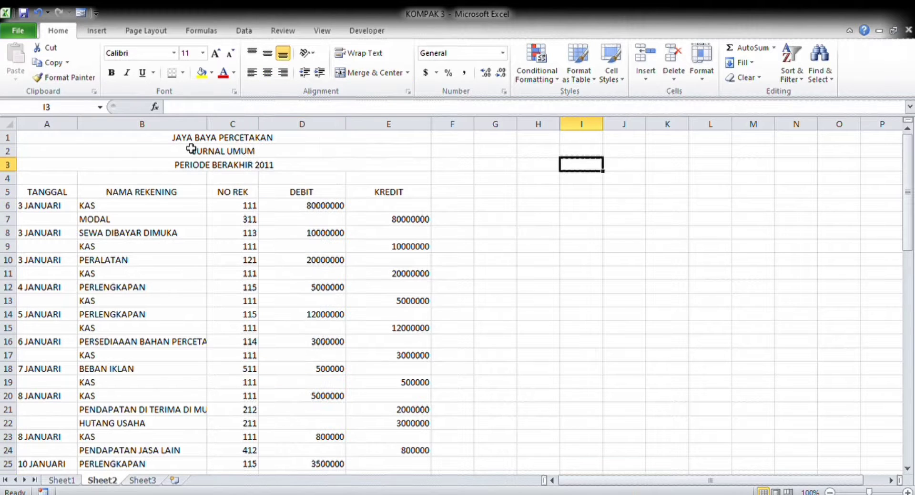
{"action": "left_click", "coordinate": [223, 125]}
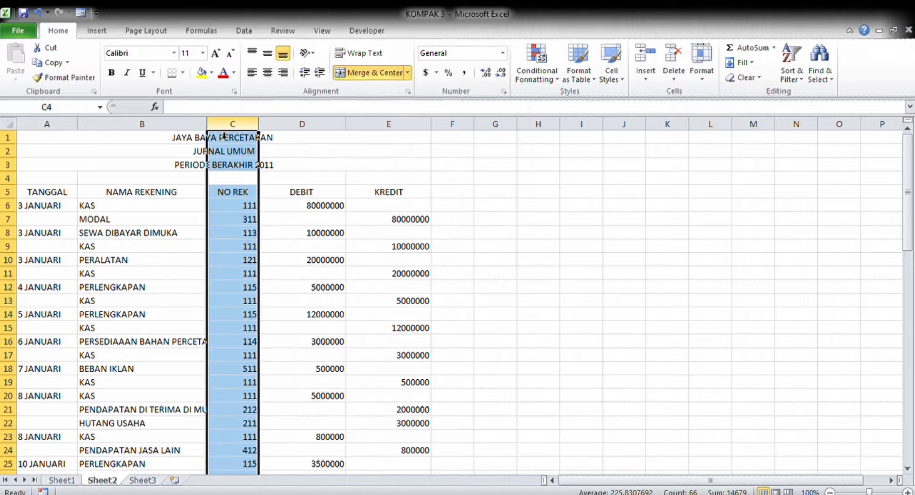
{"action": "left_click", "coordinate": [265, 113]}
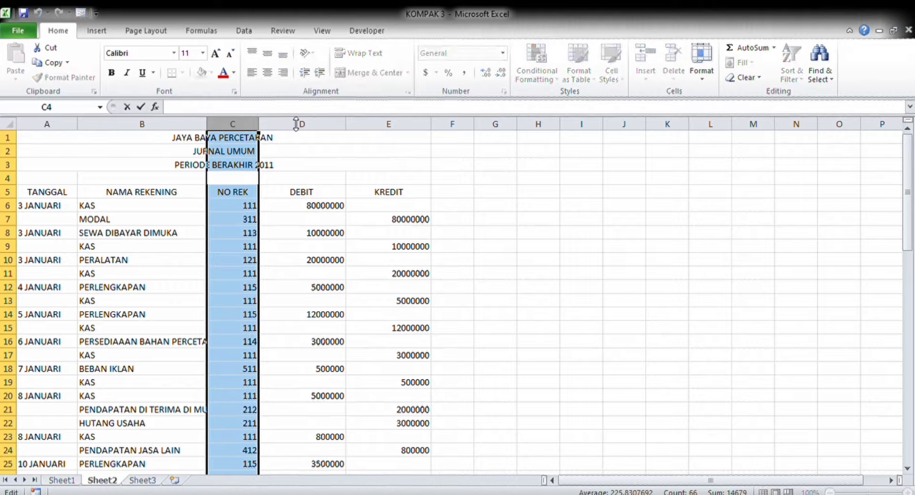
{"action": "left_click", "coordinate": [388, 124]}
{"action": "left_click", "coordinate": [526, 167]}
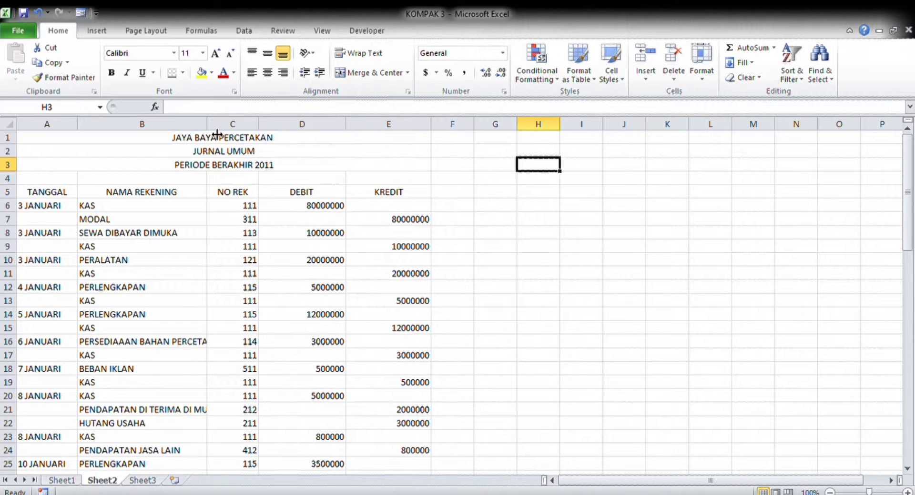
Widen the NAMA REKENING column until the longest account names, such as PERSEDIAAAN BAHAN PERCETAKAN, fit completely.
{"action": "left_click_drag", "start_coordinate": [213, 132], "coordinate": [229, 137]}
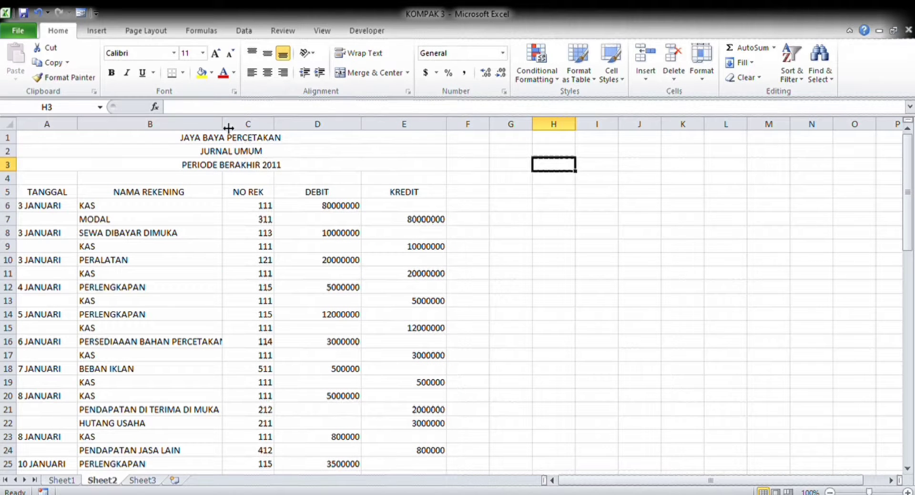
{"action": "left_click_drag", "start_coordinate": [223, 124], "coordinate": [248, 125]}
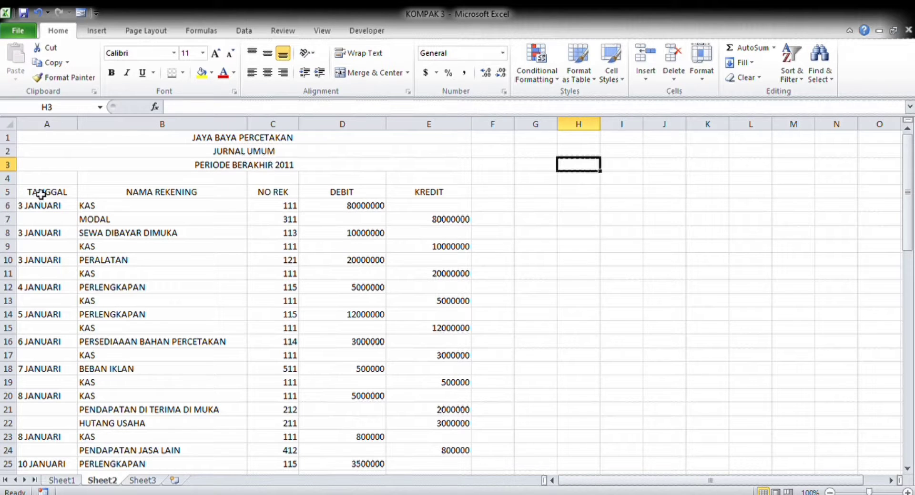
{"action": "left_click_drag", "start_coordinate": [40, 194], "coordinate": [435, 452]}
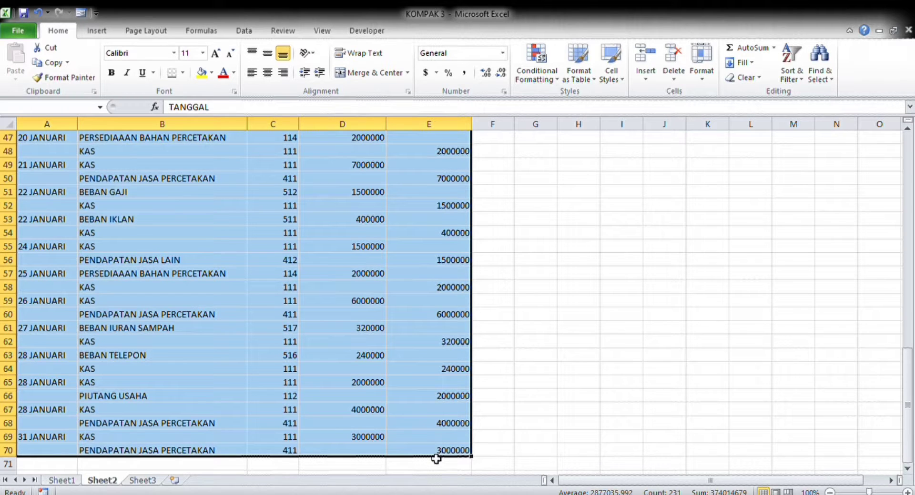
{"action": "left_click_drag", "start_coordinate": [436, 459], "coordinate": [438, 473]}
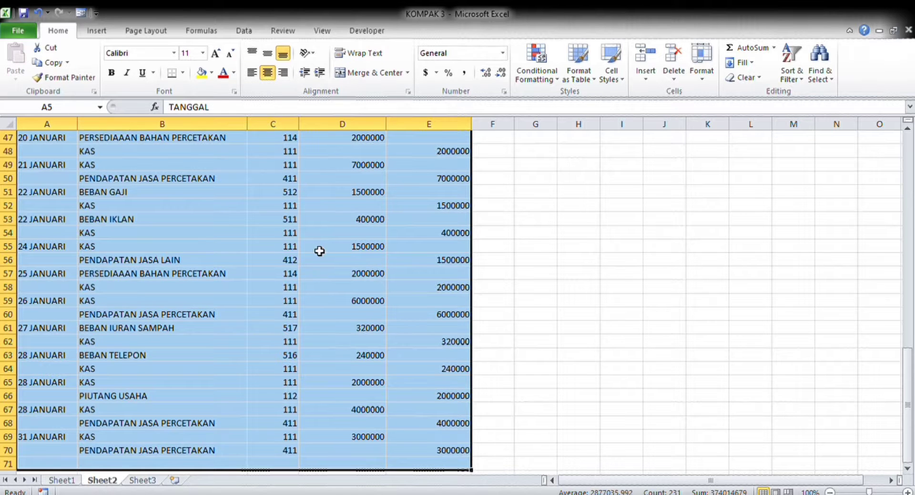
{"action": "left_click", "coordinate": [552, 265]}
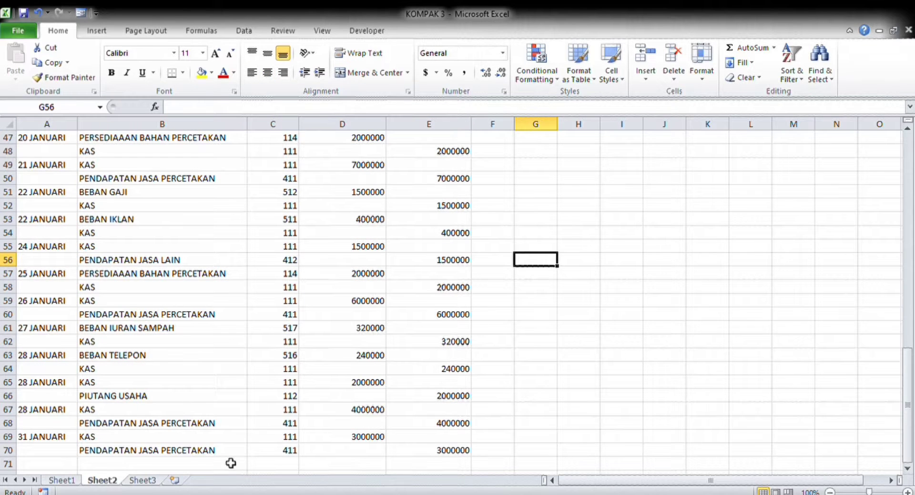
Enter the label TOTAL in B71, directly below the last journal entry.
{"action": "left_click", "coordinate": [161, 473]}
{"action": "left_click", "coordinate": [142, 470]}
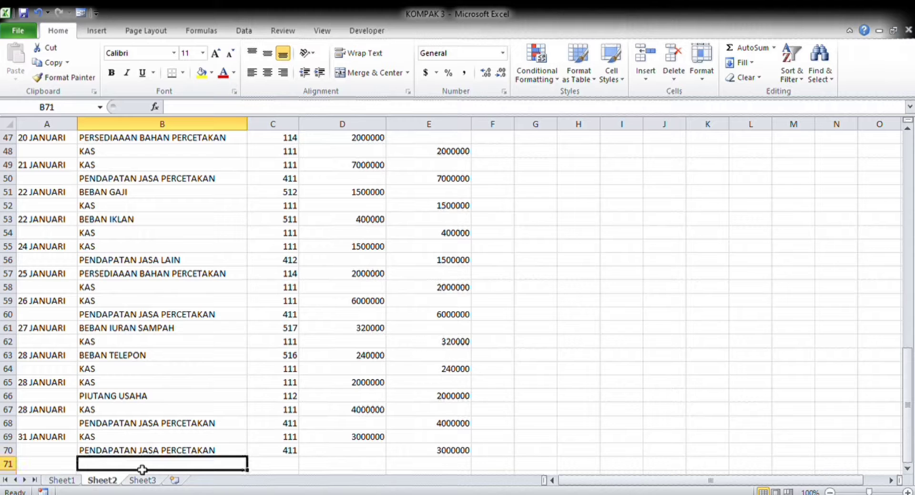
{"action": "type", "text": "TO"}
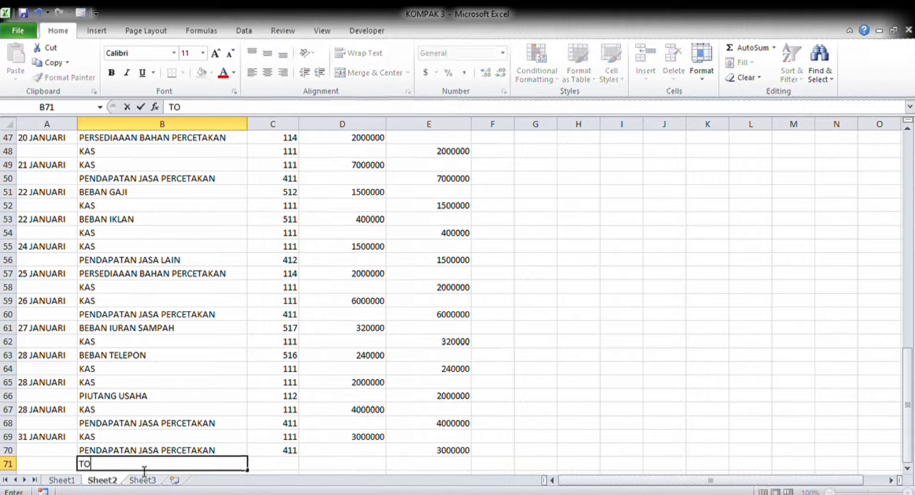
{"action": "type", "text": "TAL"}
Apply the comma number style to the DEBIT and KREDIT amounts in D6:E70.
{"action": "left_click_drag", "start_coordinate": [907, 388], "coordinate": [907, 174]}
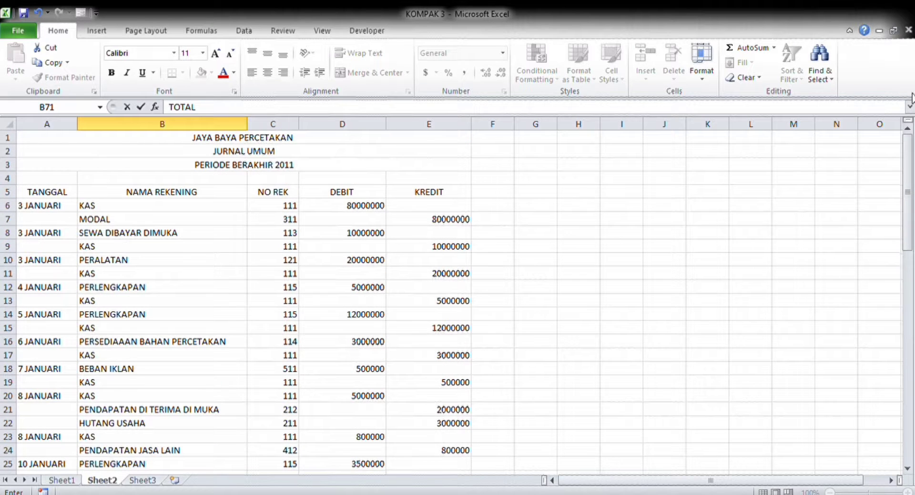
{"action": "left_click_drag", "start_coordinate": [351, 205], "coordinate": [445, 441]}
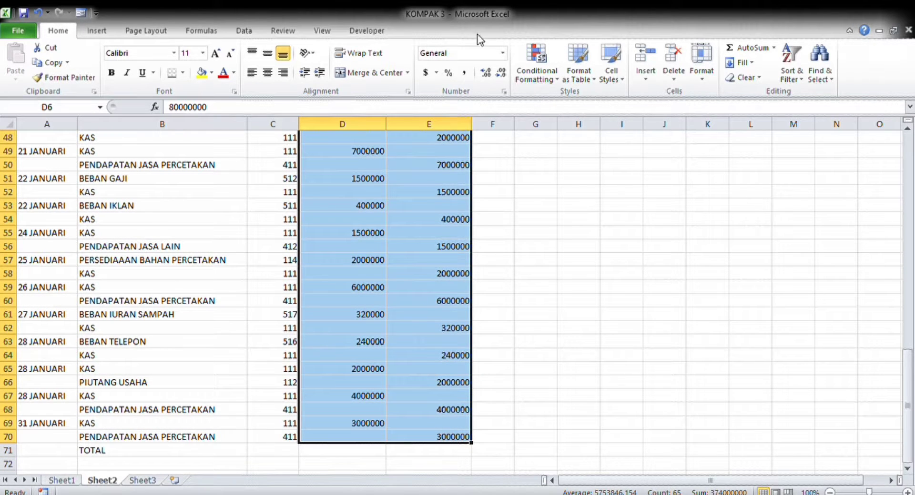
{"action": "left_click", "coordinate": [465, 76]}
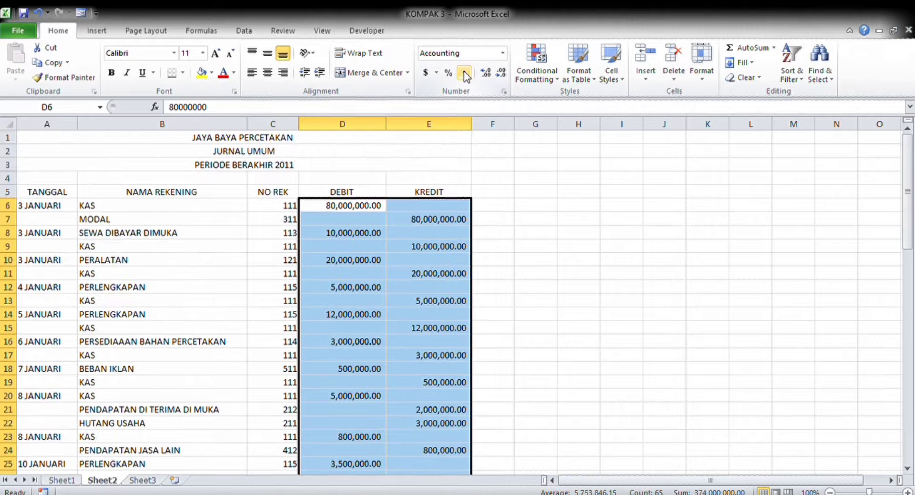
Enter =SUM(D6:D70) in D71 to total the DEBIT column.
{"action": "mouse_move", "coordinate": [909, 217]}
{"action": "left_mouse_down"}
{"action": "mouse_move", "coordinate": [908, 432]}
{"action": "mouse_move", "coordinate": [899, 351]}
{"action": "mouse_move", "coordinate": [904, 224]}
{"action": "left_mouse_up"}
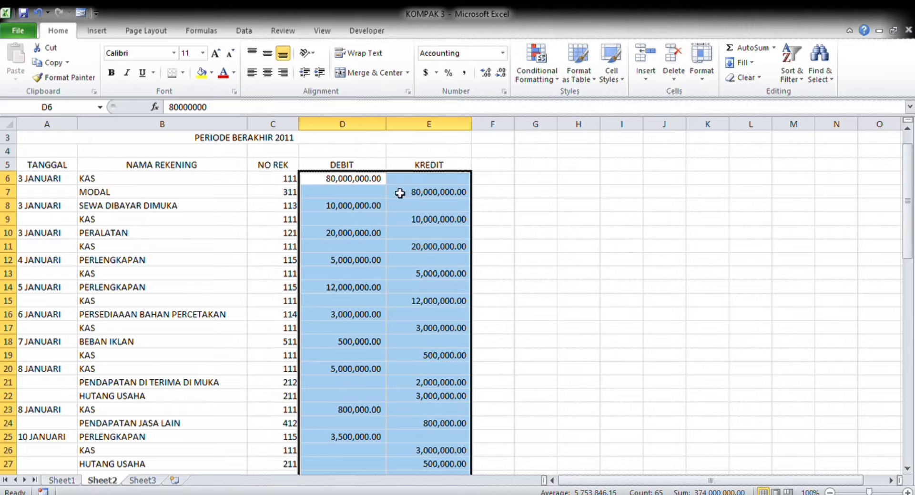
{"action": "left_click", "coordinate": [352, 186]}
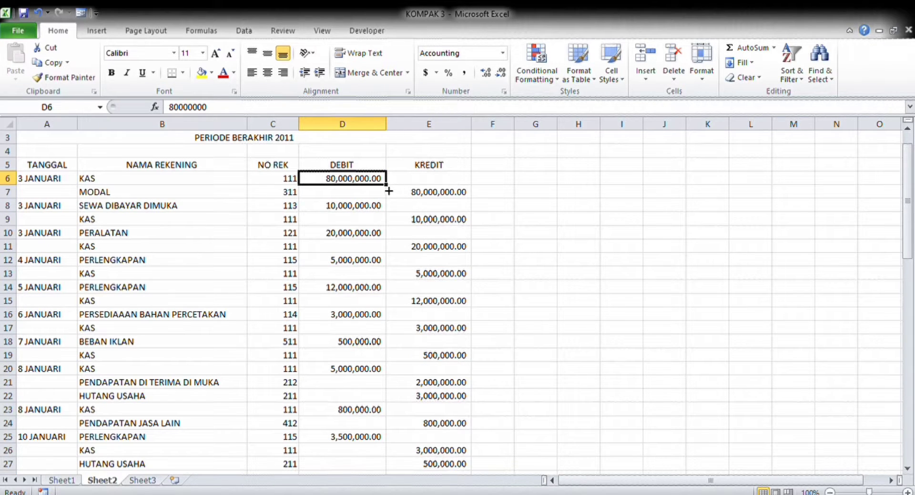
{"action": "mouse_move", "coordinate": [389, 189]}
{"action": "left_mouse_down"}
{"action": "mouse_move", "coordinate": [389, 316]}
{"action": "mouse_move", "coordinate": [390, 190]}
{"action": "left_mouse_up"}
{"action": "scroll", "coordinate": [909, 221], "scroll_direction": "down", "scroll_amount": 1}
{"action": "left_click_drag", "start_coordinate": [909, 222], "coordinate": [908, 410]}
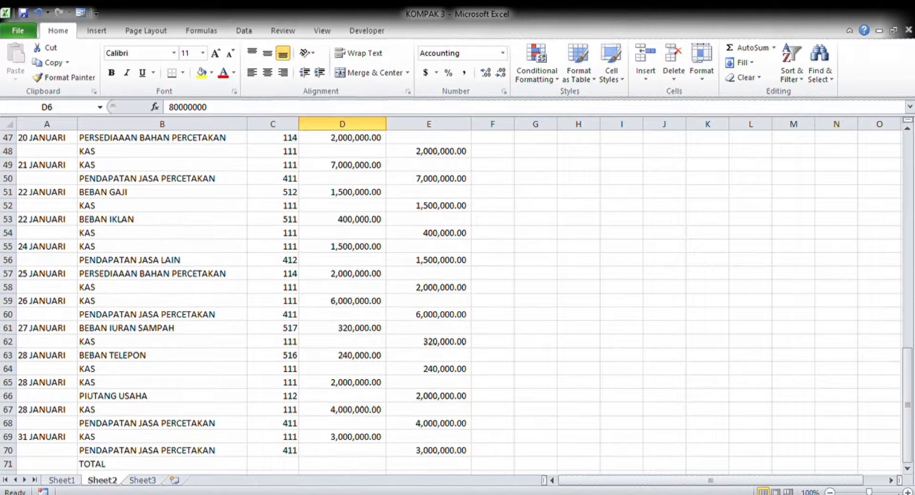
{"action": "left_click", "coordinate": [339, 467]}
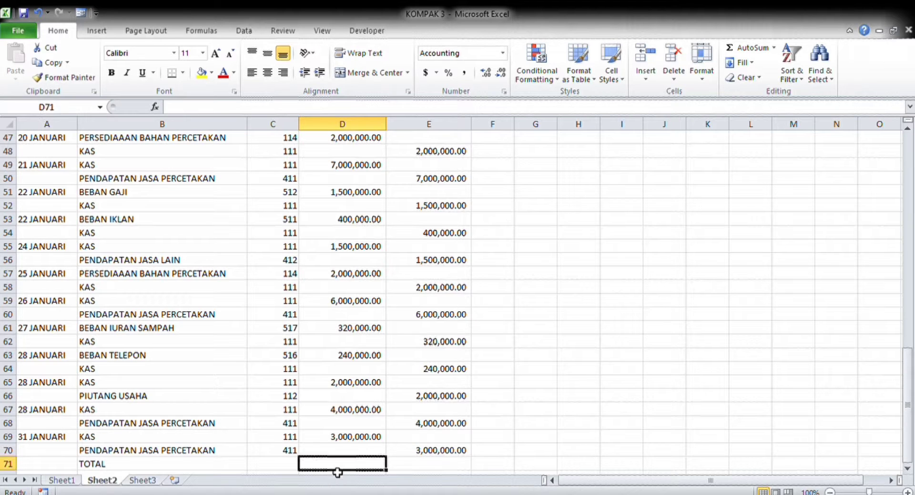
{"action": "type", "text": "=SUM"}
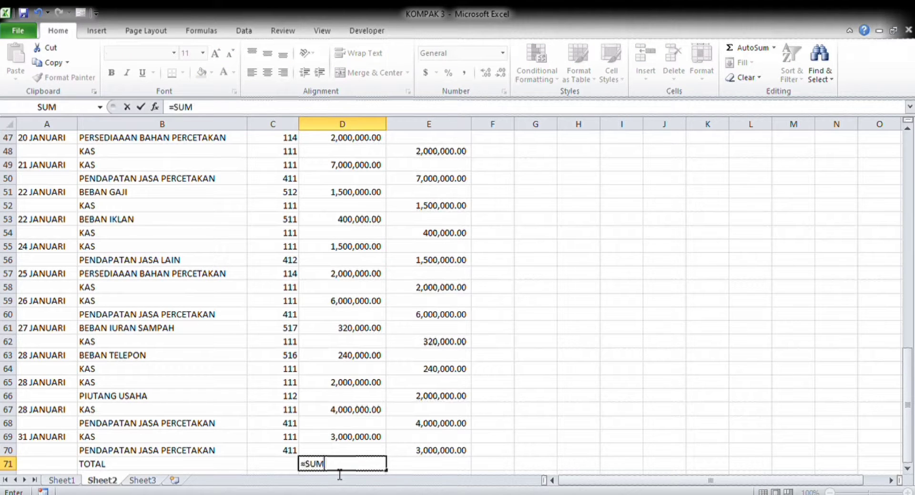
{"action": "type", "text": "("}
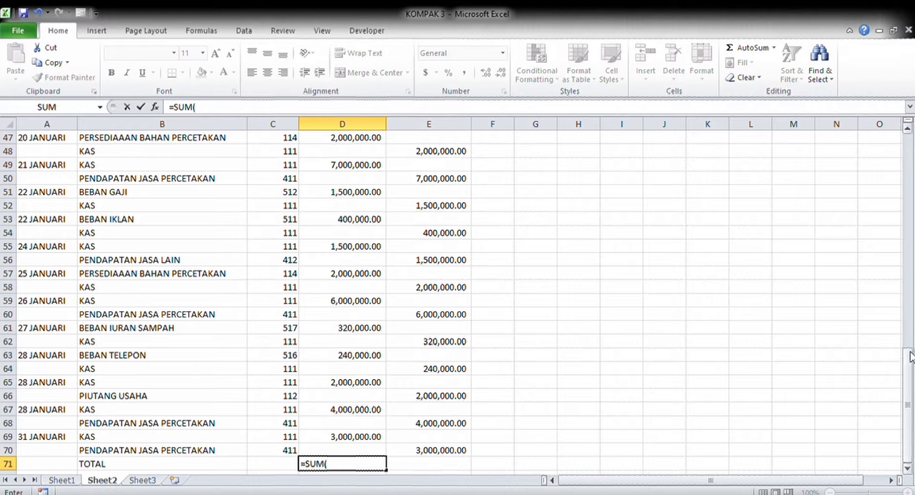
{"action": "left_click_drag", "start_coordinate": [910, 356], "coordinate": [905, 107]}
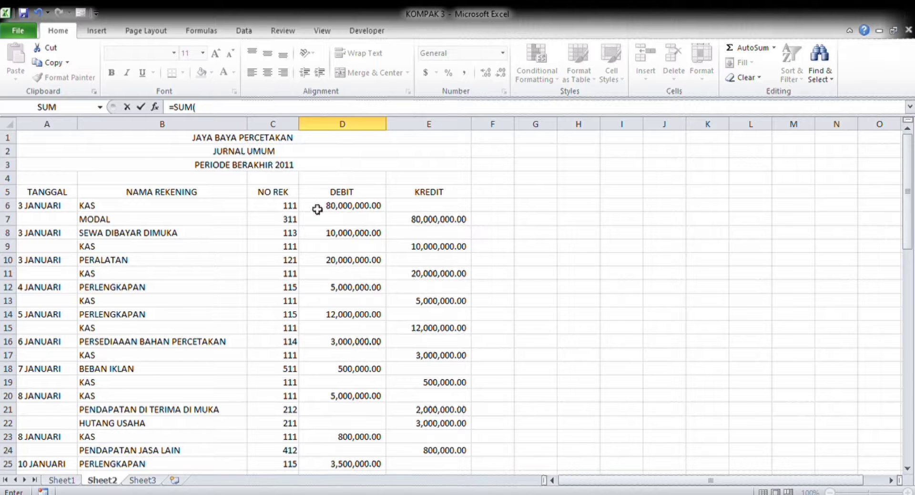
{"action": "left_click_drag", "start_coordinate": [317, 210], "coordinate": [357, 452]}
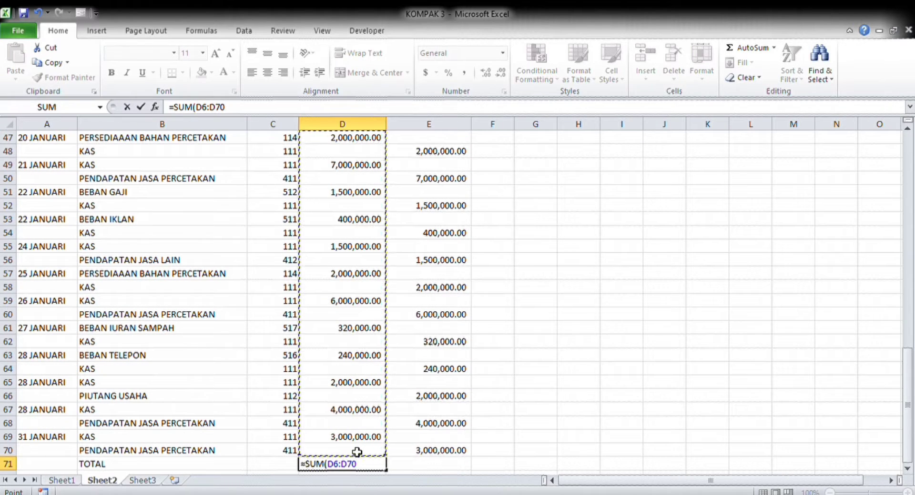
{"action": "type", "text": ")"}
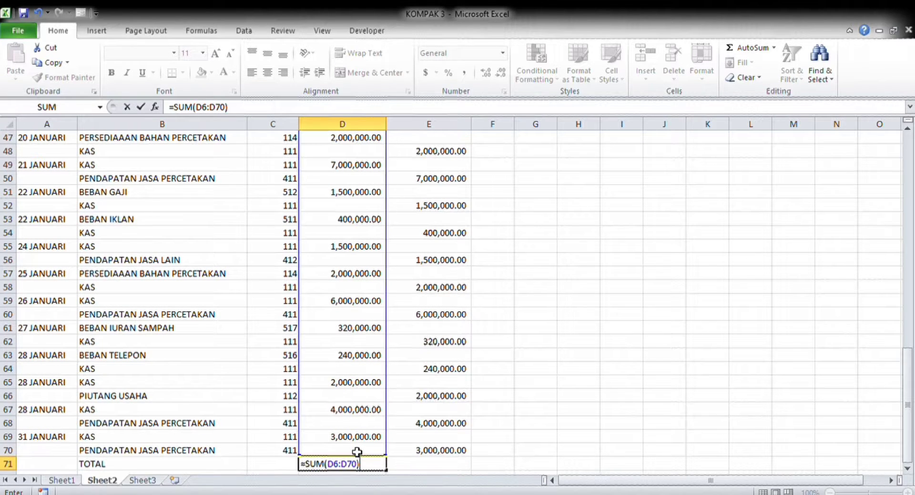
{"action": "key", "text": "Return"}
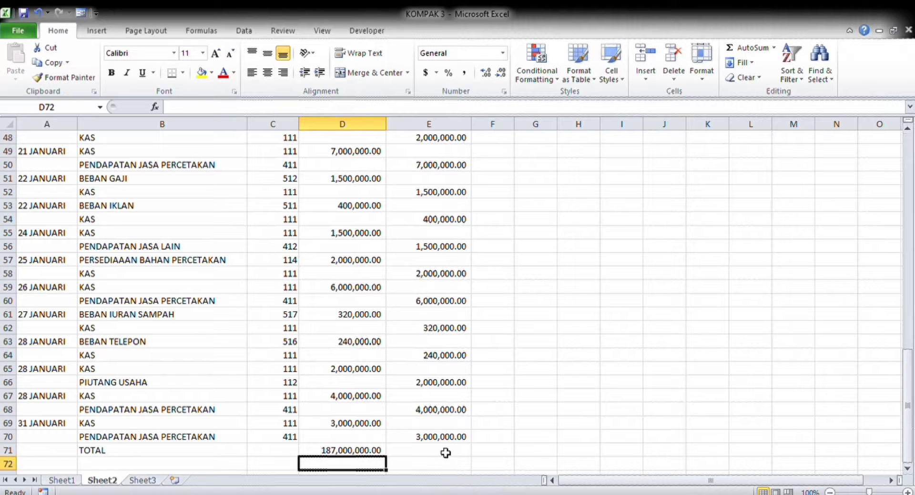
Enter =SUM(E7:E70) in E71 to total the KREDIT column.
{"action": "left_click", "coordinate": [446, 451]}
{"action": "type", "text": "="}
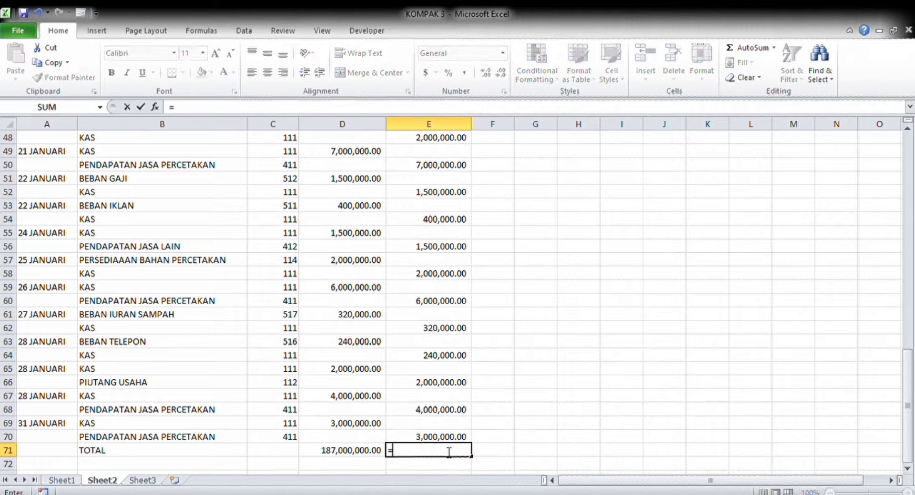
{"action": "type", "text": "SUM"}
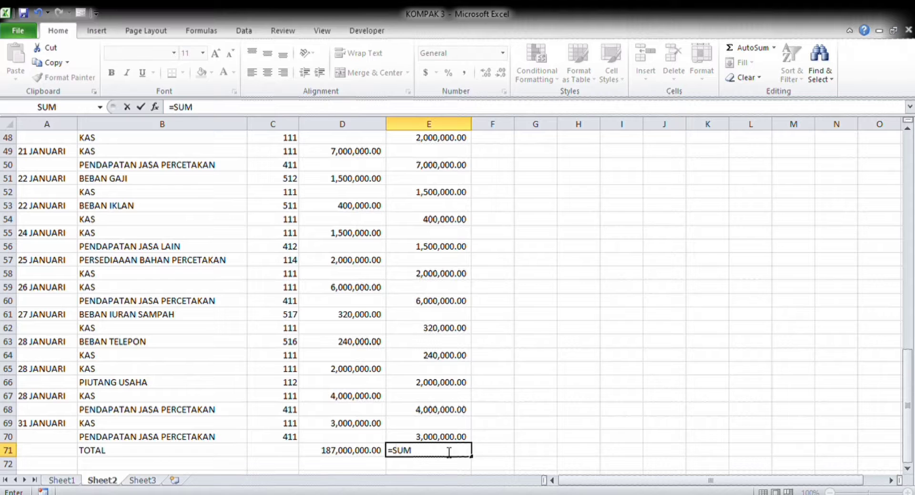
{"action": "type", "text": "("}
{"action": "left_click_drag", "start_coordinate": [906, 384], "coordinate": [909, 185]}
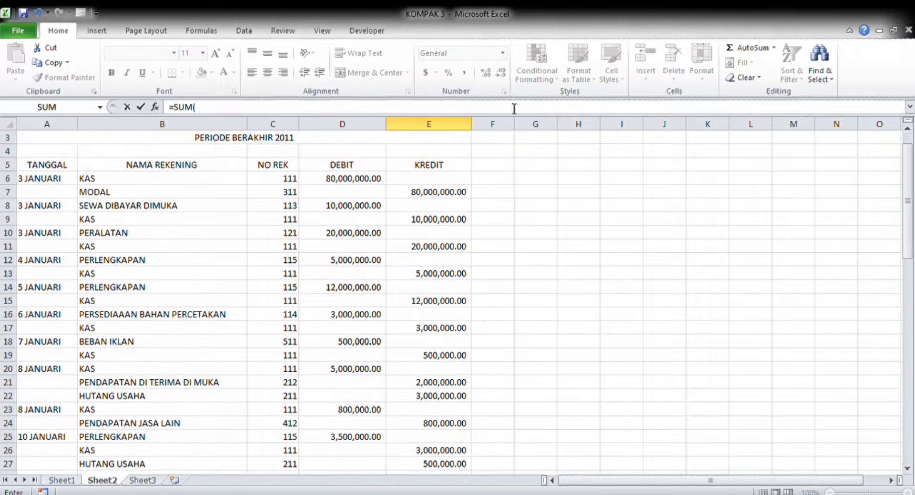
{"action": "left_click_drag", "start_coordinate": [410, 195], "coordinate": [437, 437]}
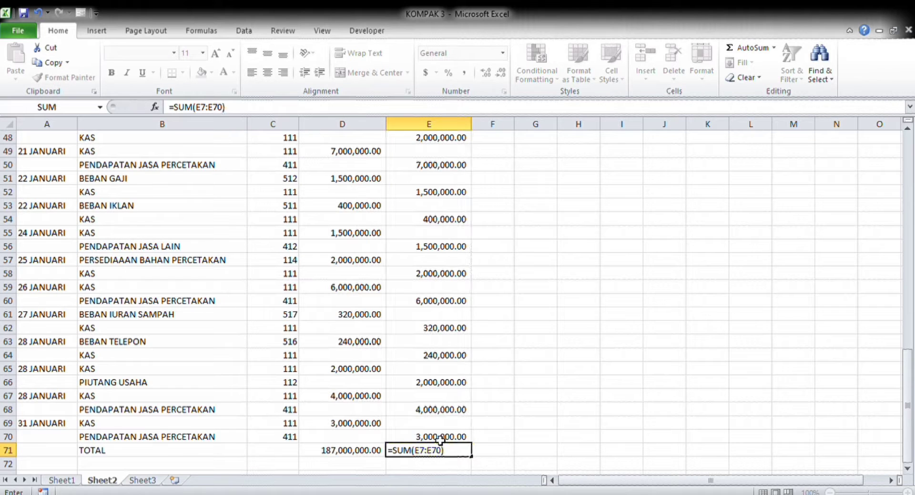
{"action": "key", "text": "Return"}
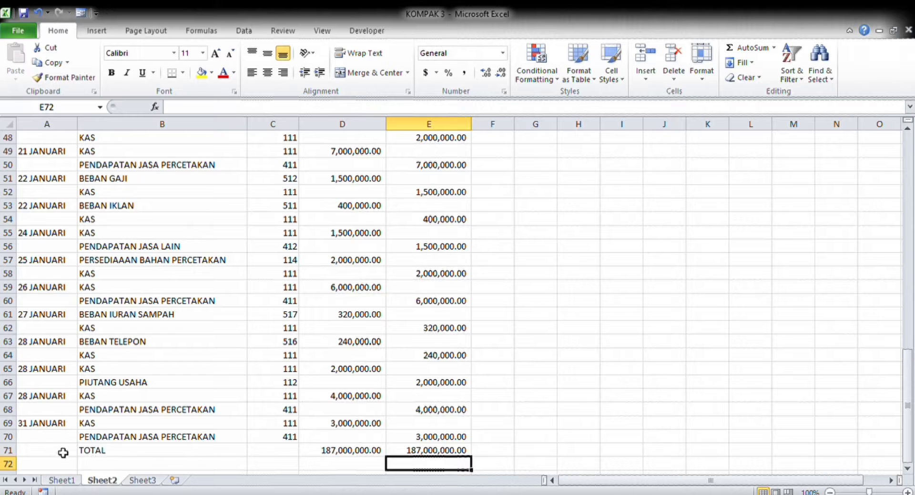
Merge and center the TOTAL label across A71:C71.
{"action": "left_click_drag", "start_coordinate": [63, 454], "coordinate": [155, 455]}
{"action": "left_click_drag", "start_coordinate": [237, 460], "coordinate": [251, 462]}
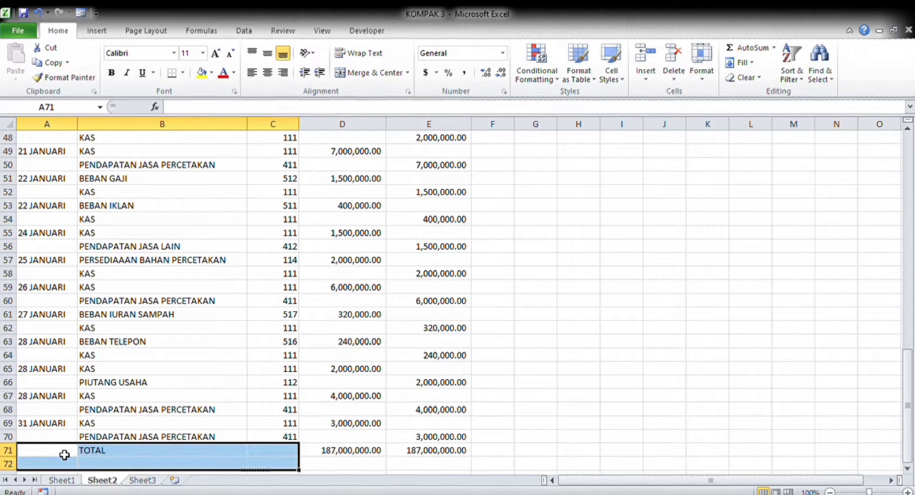
{"action": "left_click_drag", "start_coordinate": [63, 453], "coordinate": [273, 454]}
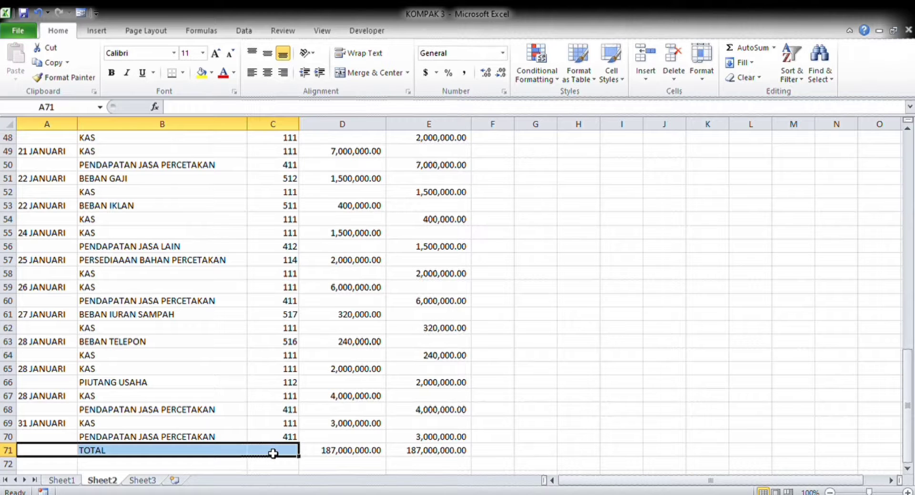
{"action": "left_click", "coordinate": [354, 77]}
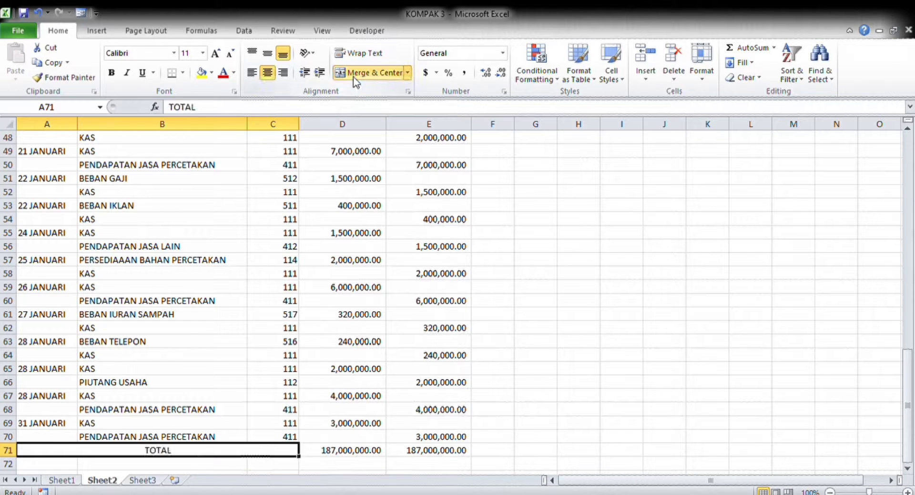
Apply all borders to the journal table A5:E71 and turn off its centered alignment.
{"action": "left_click_drag", "start_coordinate": [910, 372], "coordinate": [897, 148]}
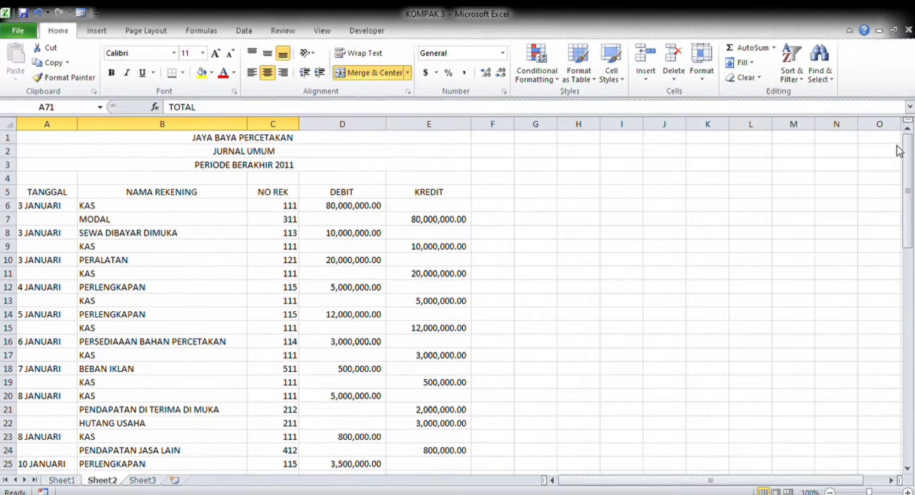
{"action": "left_click", "coordinate": [46, 195]}
{"action": "left_click", "coordinate": [55, 141]}
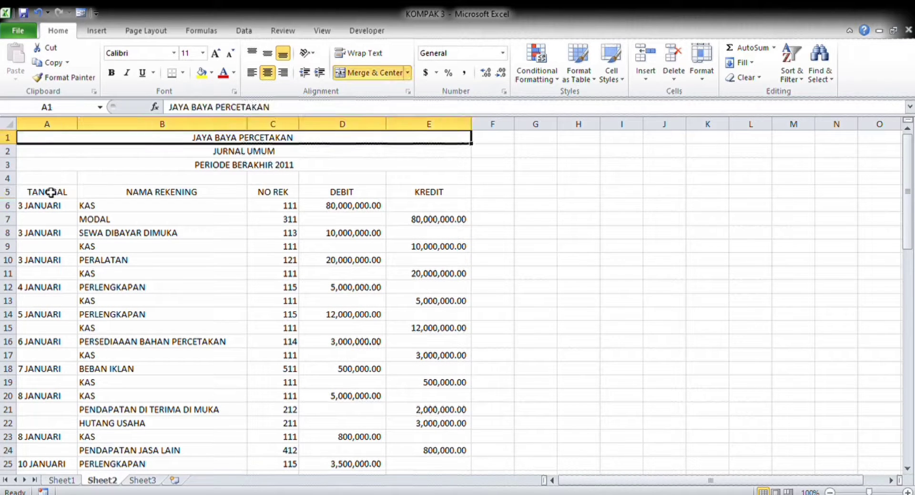
{"action": "left_click_drag", "start_coordinate": [57, 194], "coordinate": [399, 347]}
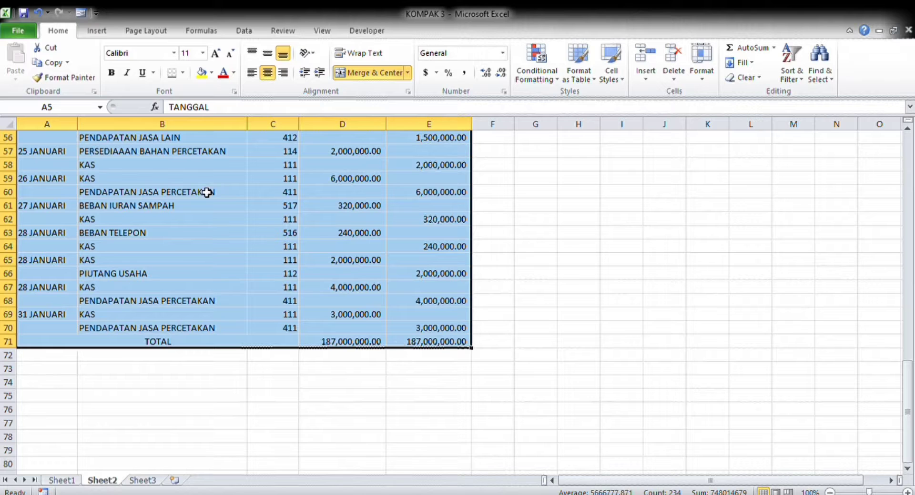
{"action": "left_click", "coordinate": [185, 74]}
{"action": "left_click", "coordinate": [204, 186]}
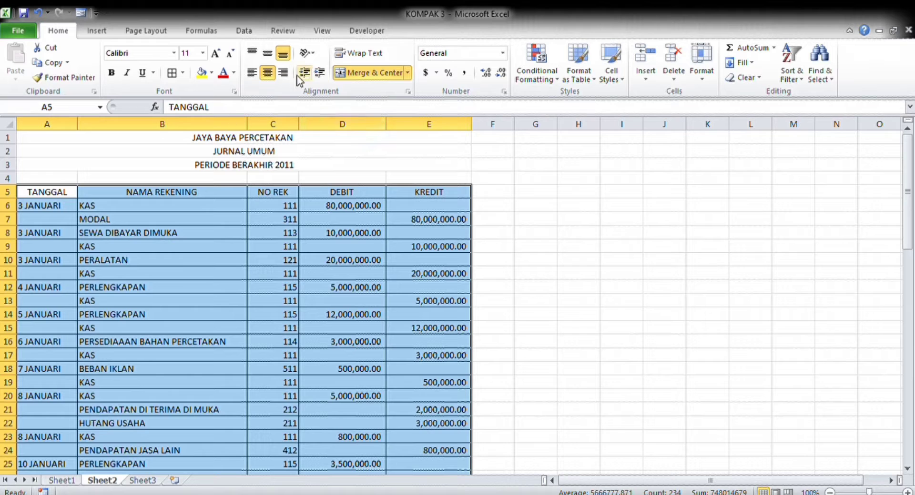
{"action": "left_click", "coordinate": [267, 73]}
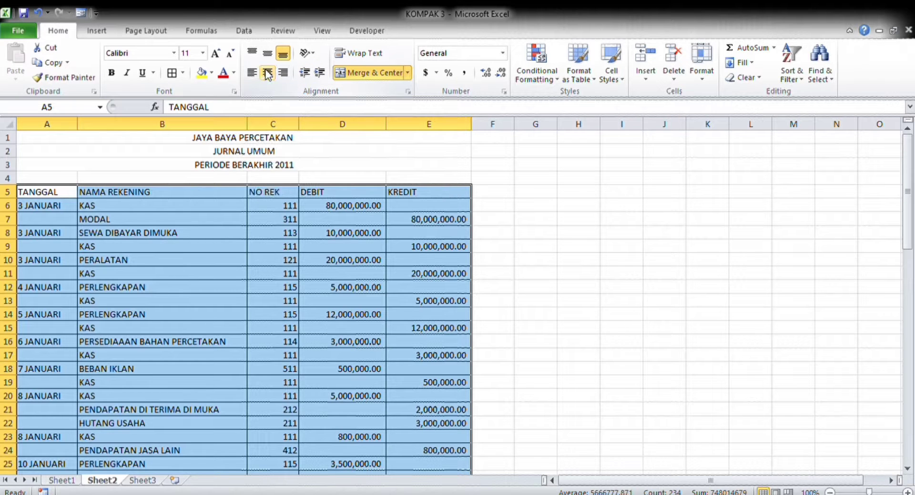
Middle-align A6:C71 vertically and undo the horizontal centering tried on the same cells.
{"action": "left_click", "coordinate": [275, 222]}
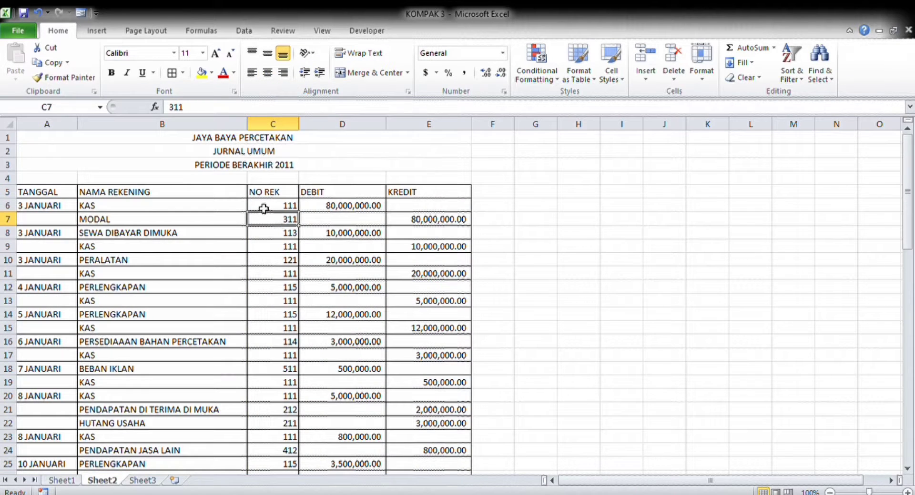
{"action": "left_click_drag", "start_coordinate": [264, 209], "coordinate": [285, 453]}
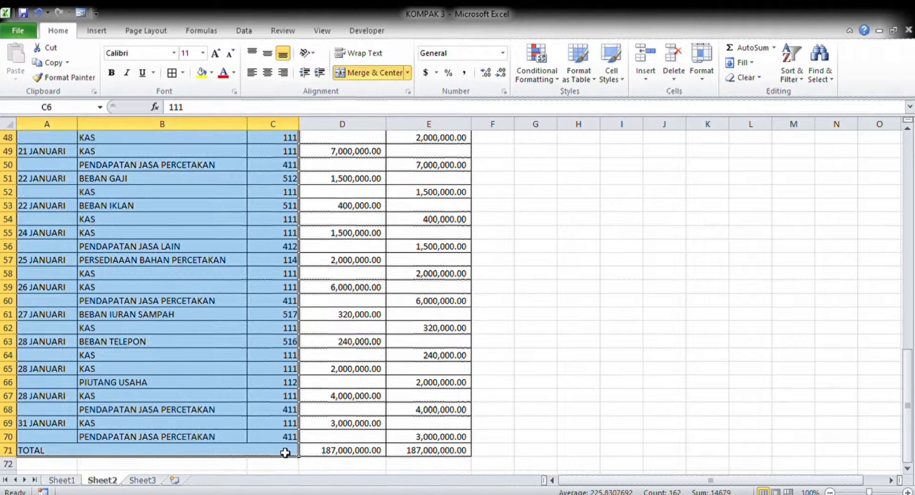
{"action": "left_click", "coordinate": [267, 56]}
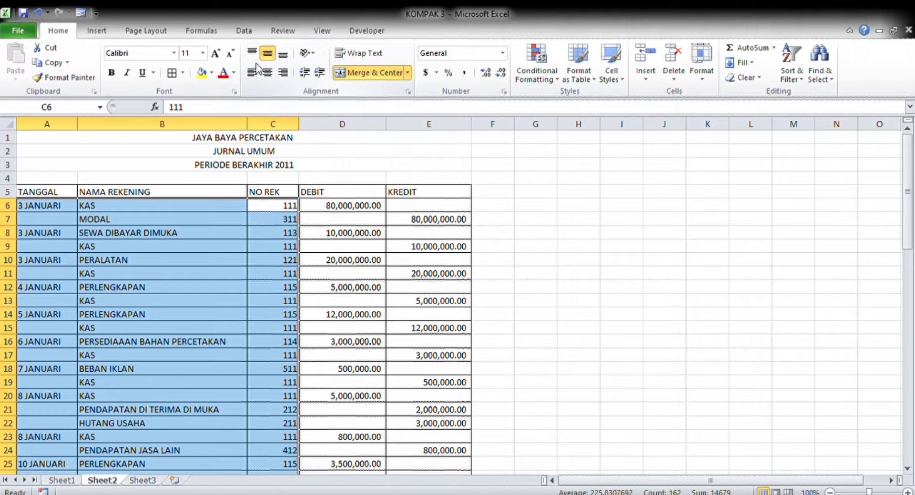
{"action": "left_click", "coordinate": [268, 73]}
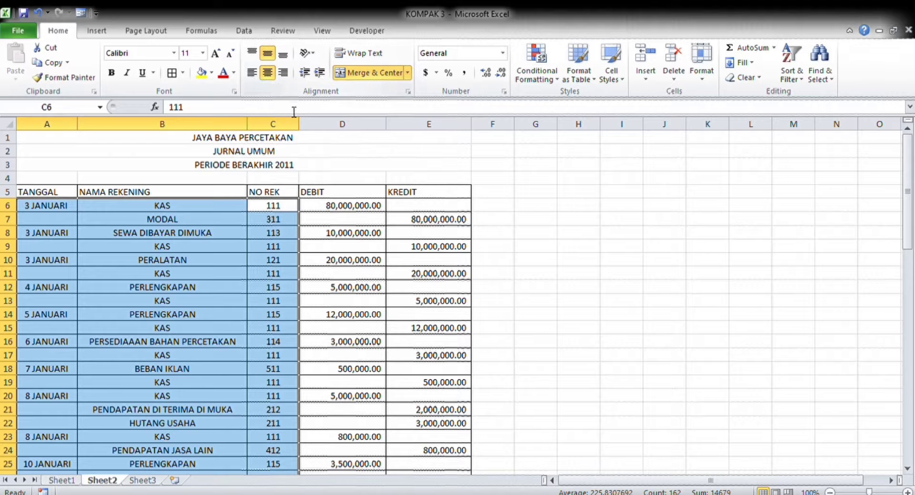
{"action": "key", "text": "ctrl+z"}
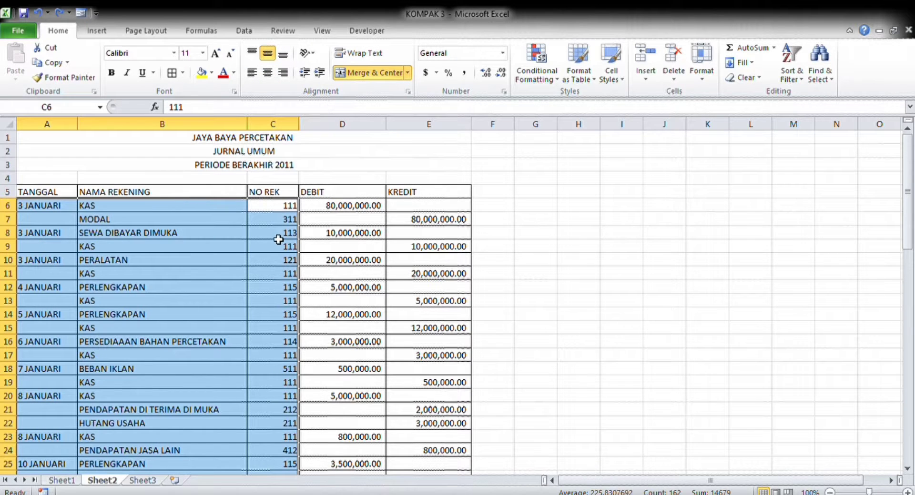
Center the account numbers horizontally in the NO REK column, C6:C70.
{"action": "left_click_drag", "start_coordinate": [269, 211], "coordinate": [287, 428]}
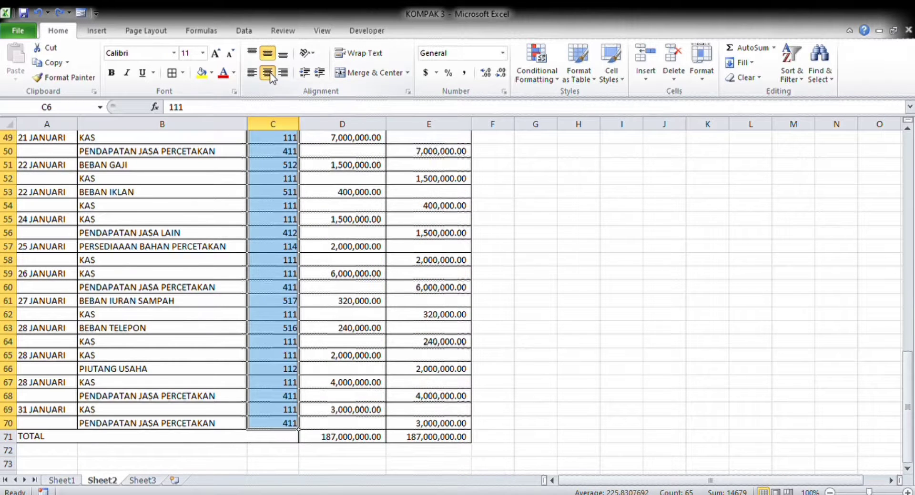
{"action": "left_click", "coordinate": [269, 78]}
{"action": "left_click", "coordinate": [591, 247]}
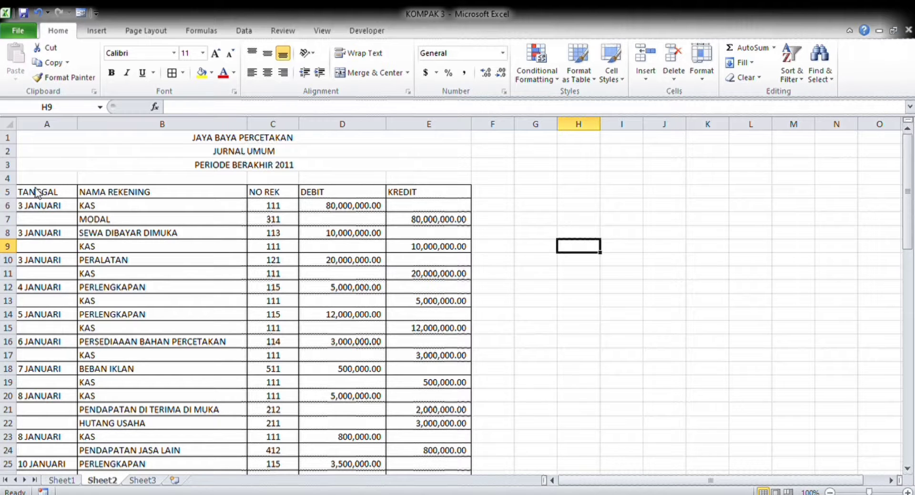
Center and bold the column headings in A5:E5, and bold the three title lines in rows 1 to 3.
{"action": "left_click_drag", "start_coordinate": [35, 192], "coordinate": [416, 193]}
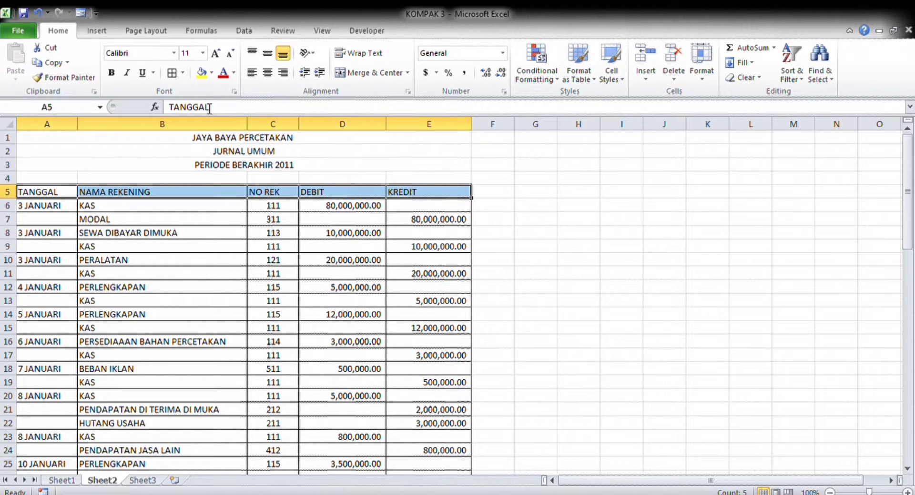
{"action": "left_click", "coordinate": [267, 72]}
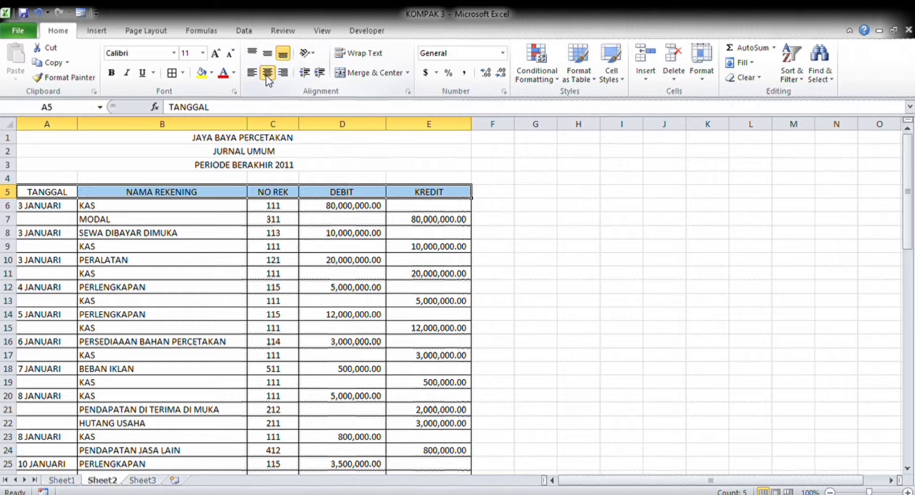
{"action": "left_click", "coordinate": [111, 72]}
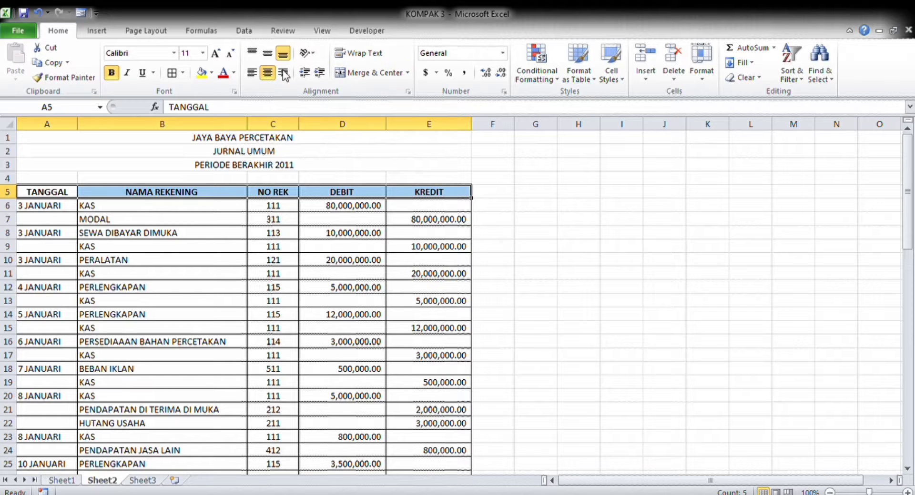
{"action": "left_click_drag", "start_coordinate": [188, 139], "coordinate": [225, 172]}
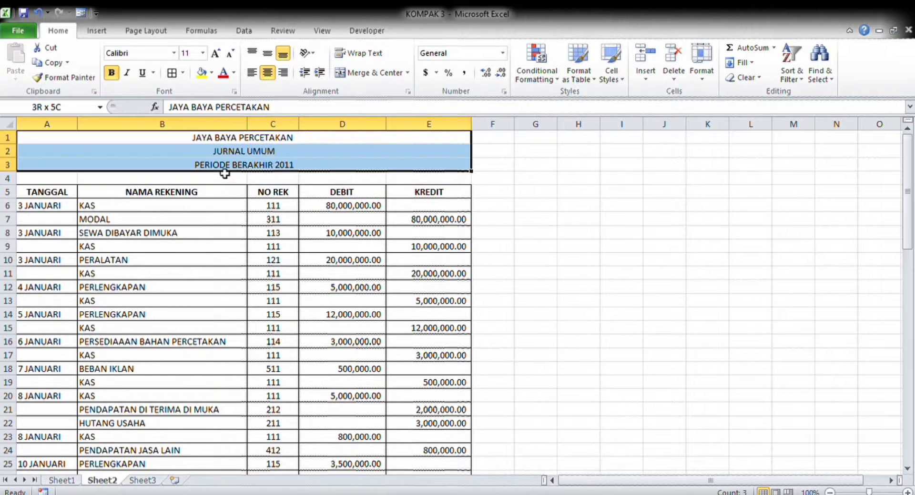
{"action": "left_click", "coordinate": [112, 73]}
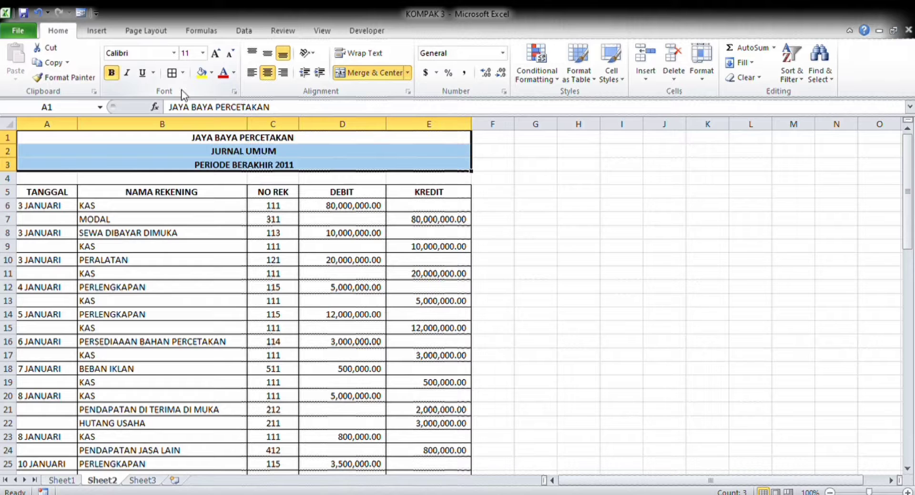
Fill the heading cells A5:E5 with dark purple and the journal entries A6:E70 with a lighter purple.
{"action": "left_click_drag", "start_coordinate": [25, 195], "coordinate": [422, 192]}
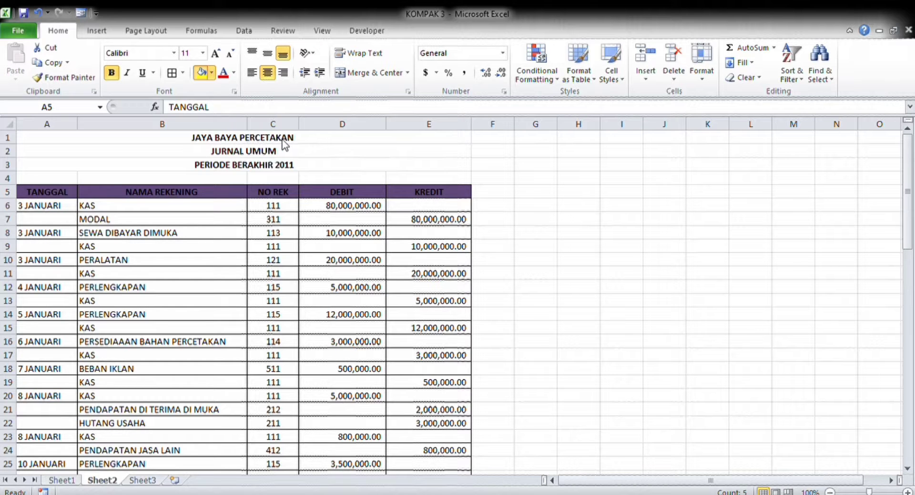
{"action": "left_click_drag", "start_coordinate": [50, 206], "coordinate": [395, 442]}
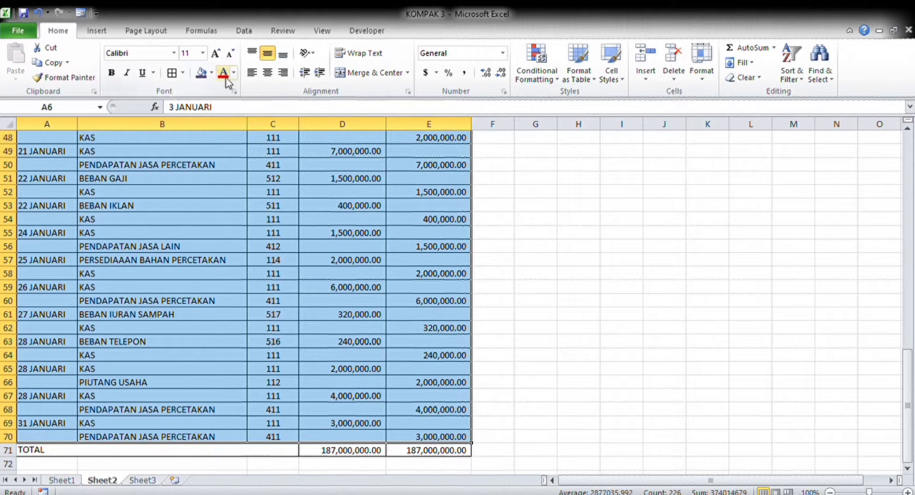
{"action": "left_click", "coordinate": [201, 73]}
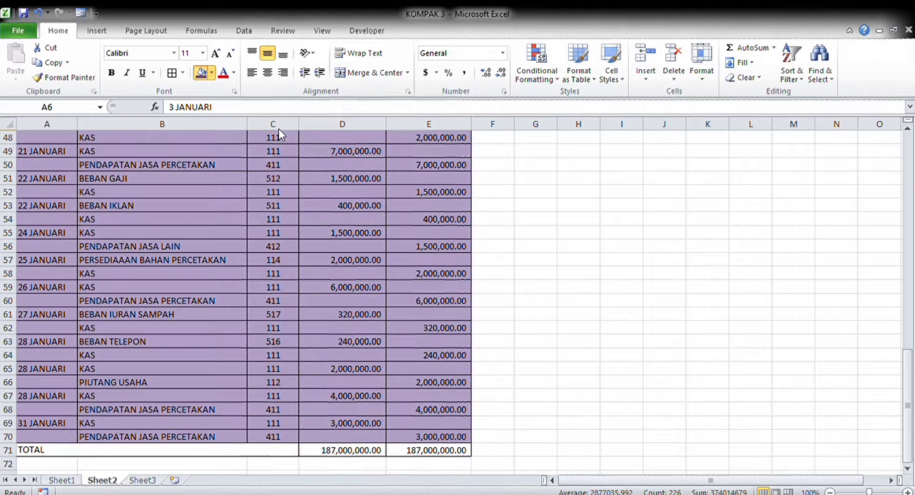
{"action": "scroll", "coordinate": [278, 143], "scroll_direction": "up", "scroll_amount": 16}
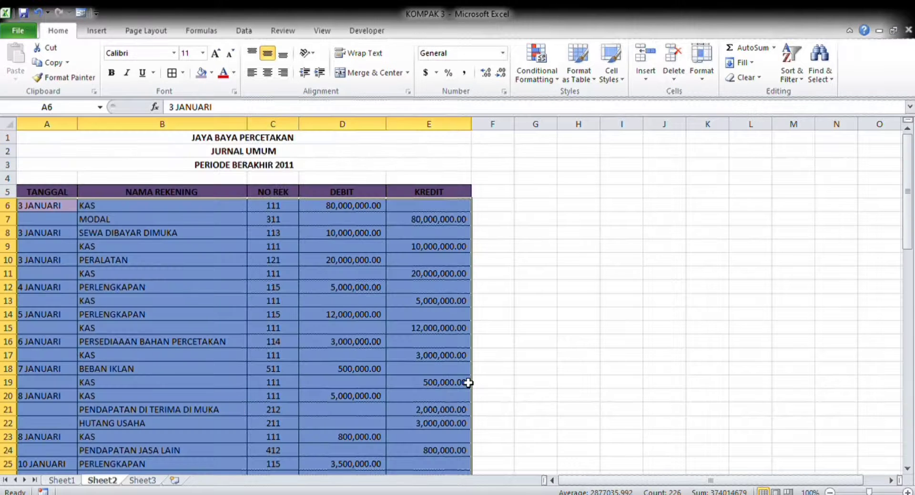
Fill the TOTAL row, A71:E71, with a very light purple shade.
{"action": "left_click_drag", "start_coordinate": [908, 222], "coordinate": [895, 469]}
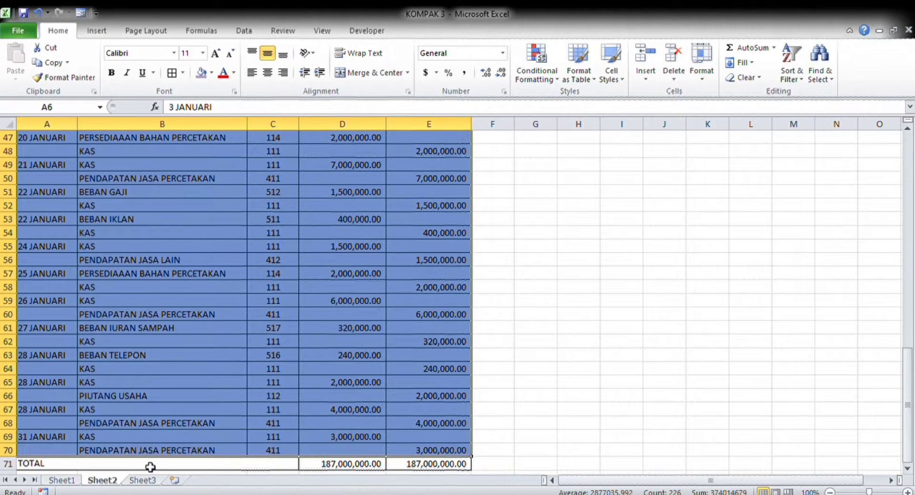
{"action": "left_click_drag", "start_coordinate": [36, 464], "coordinate": [449, 437]}
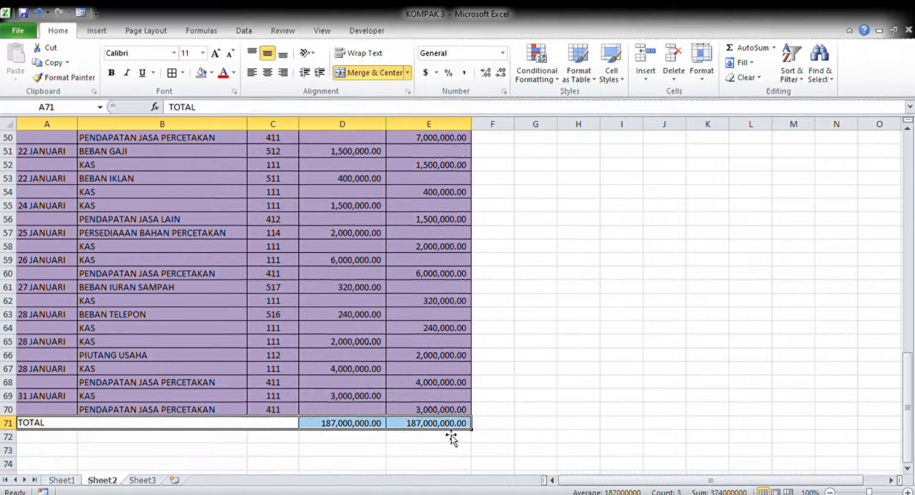
{"action": "left_click", "coordinate": [202, 73]}
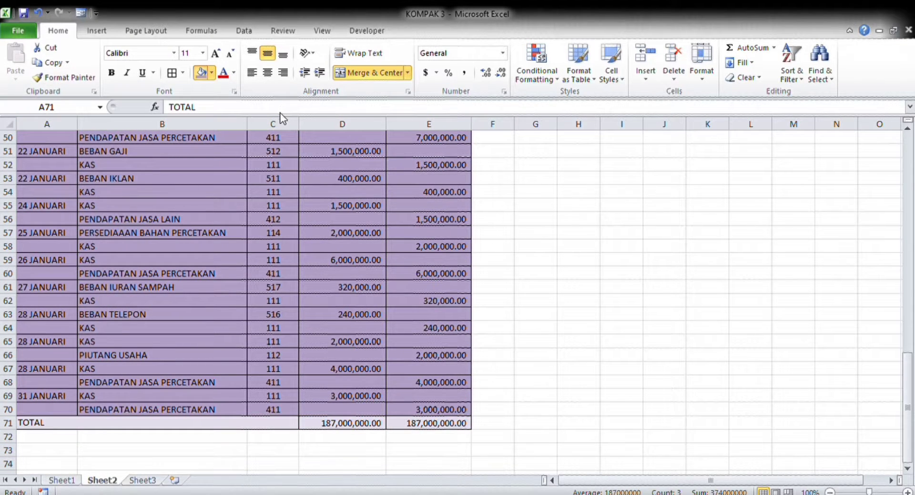